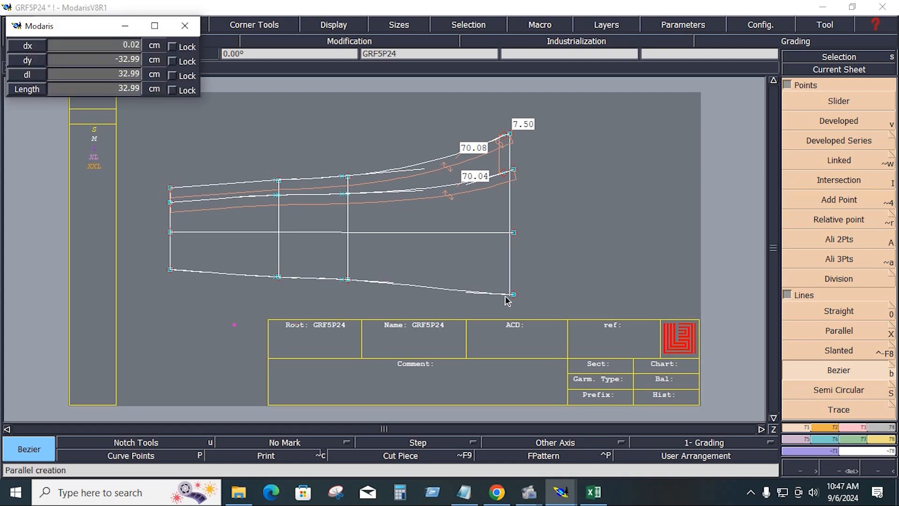
Draw a vertical crotch line across the leg from the upper inseam curve down to the outseam.
left_click(612, 237)
left_click(503, 136)
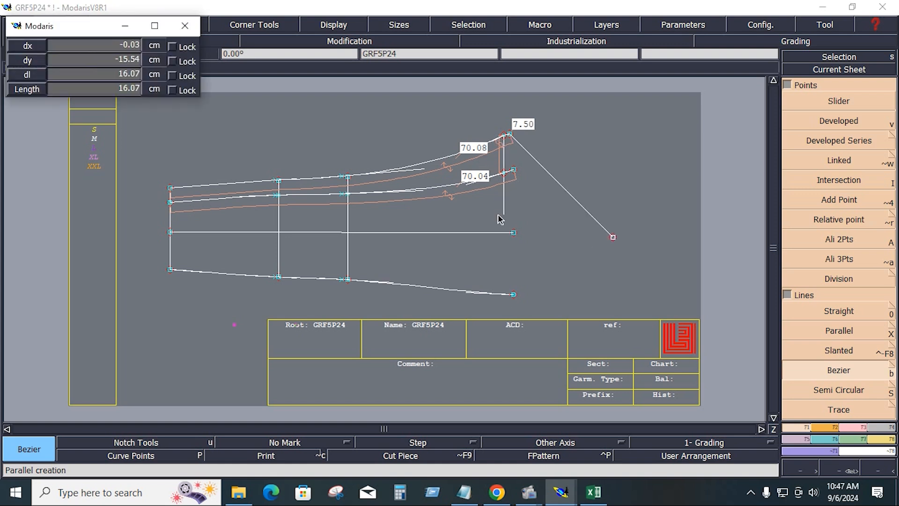
left_click(504, 294)
Delete the three measurements on the inseam curves and between them at the crotch end.
key("Delete")
left_click(526, 151)
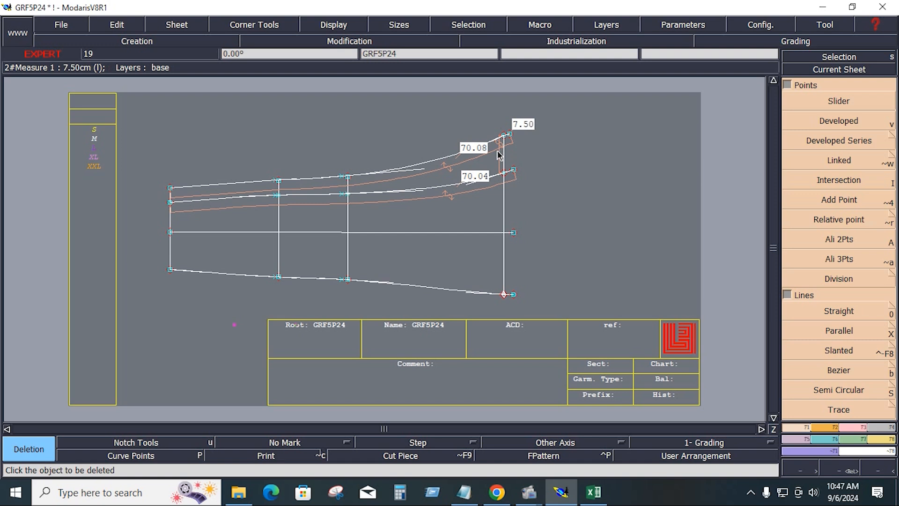
left_click(487, 158)
left_click(446, 197)
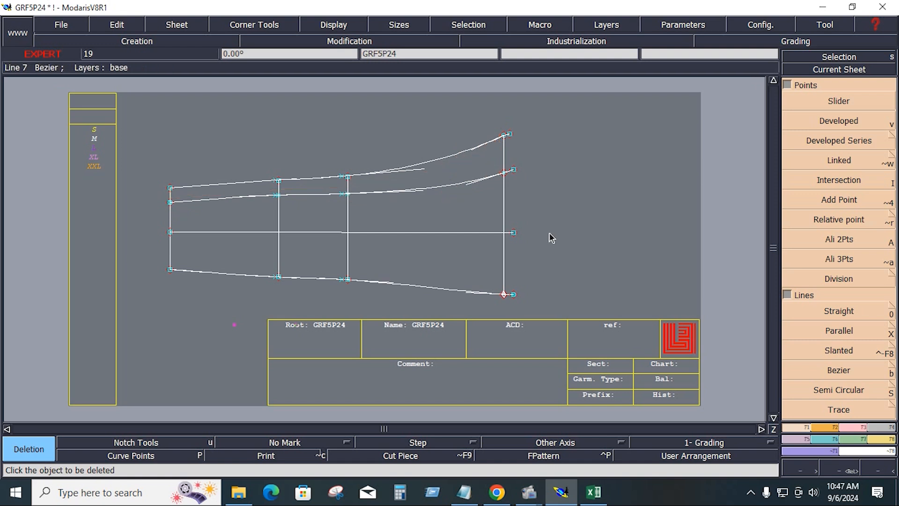
Review the size measurement chart and trouser sketch in the Excel sheet.
left_click(854, 427)
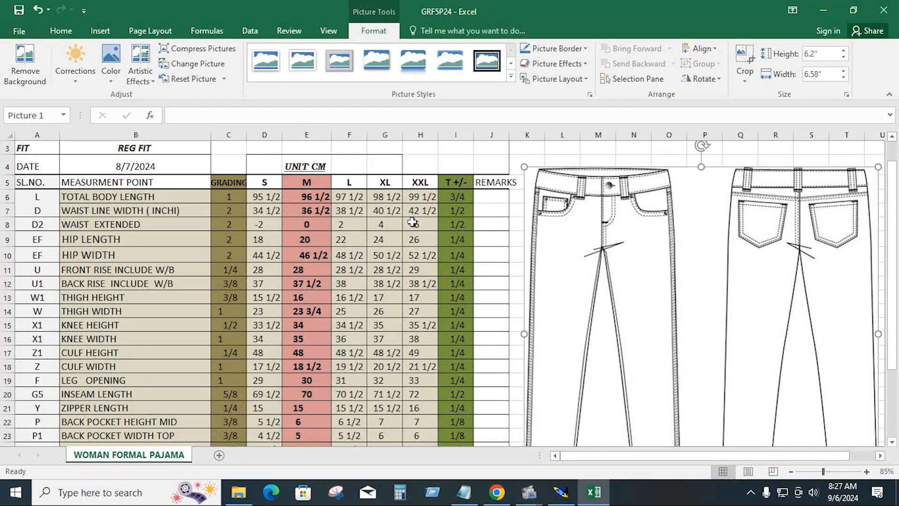
left_click(606, 148)
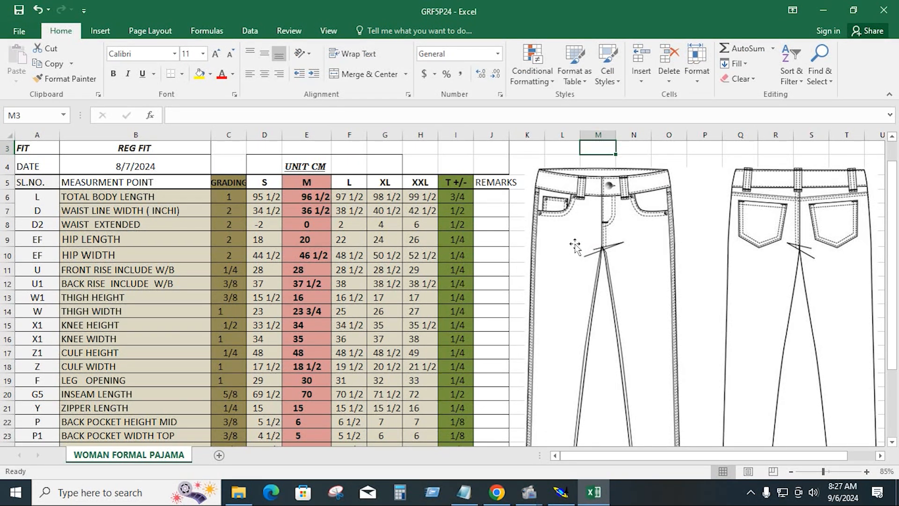
left_click(518, 163)
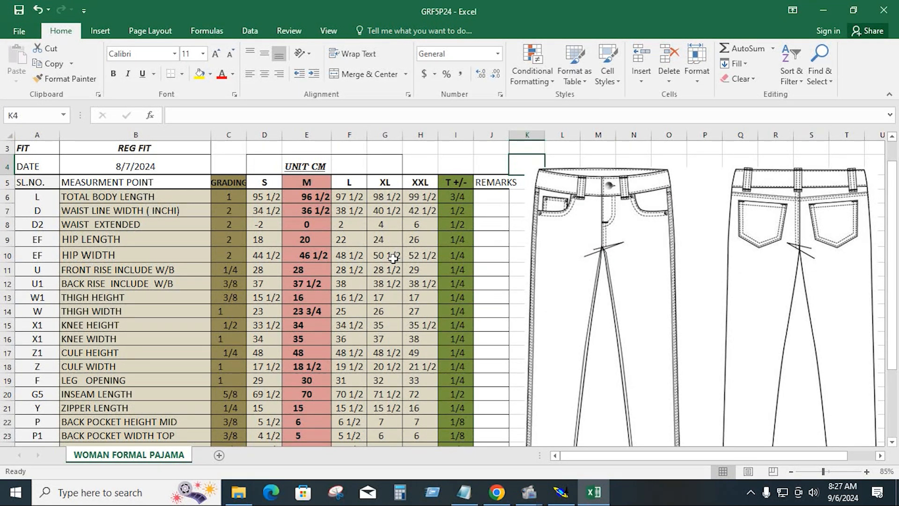
left_click(639, 248)
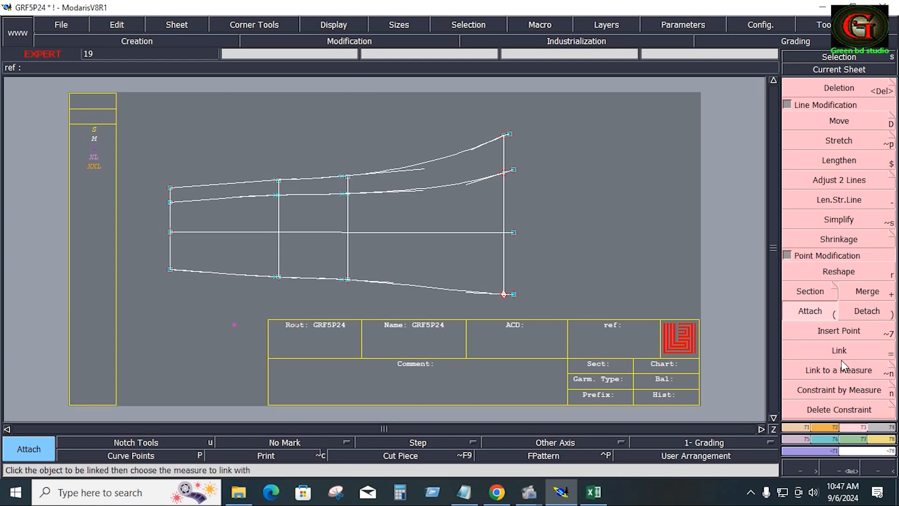
In Modaris, attach the lower end of the vertical crotch line to the outseam curve.
left_click(494, 360)
left_click(810, 310)
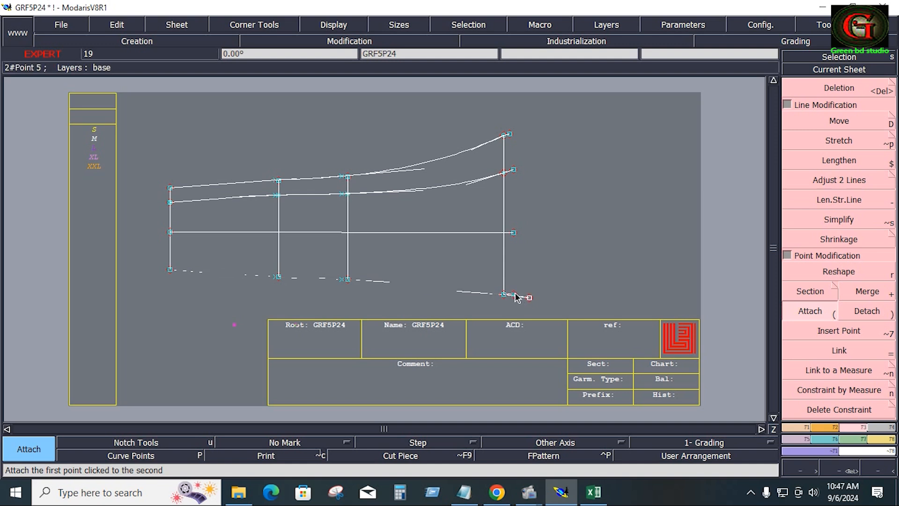
Draw a horizontal construction line from the end of the inner inseam curve toward the waist side.
key("b")
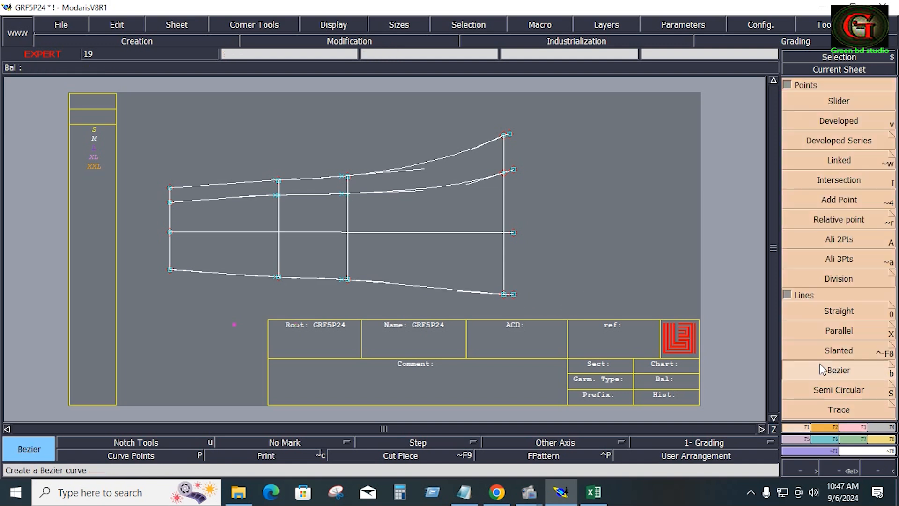
left_click(515, 171)
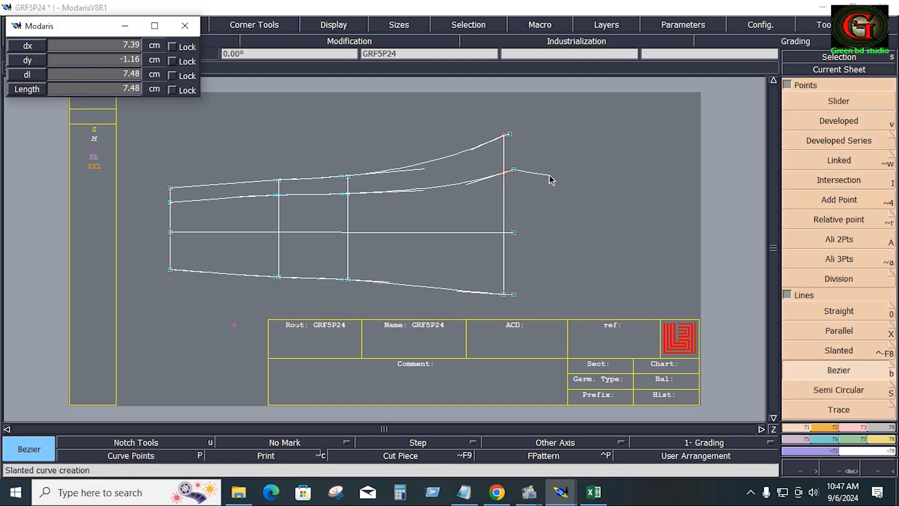
left_click(583, 174)
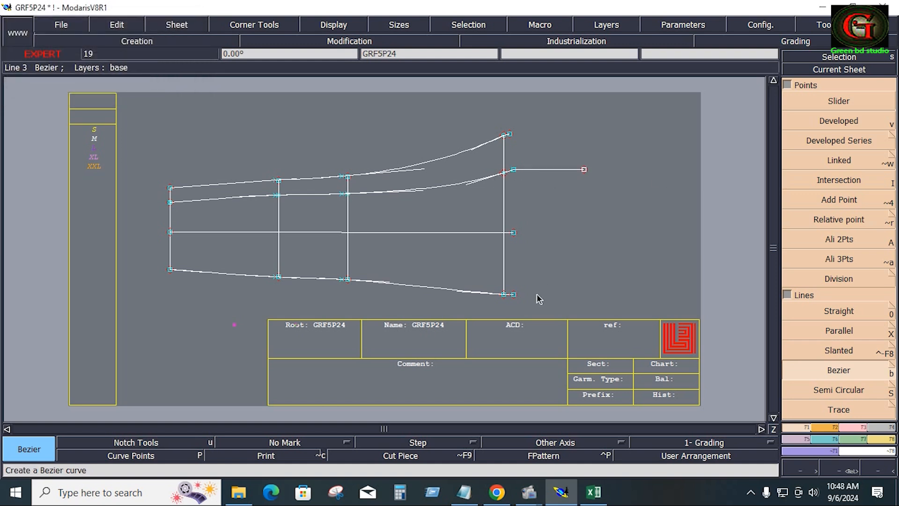
Check the measurement chart in Excel and create a parallel of the vertical crotch line on the waist side in Modaris.
left_click(593, 491)
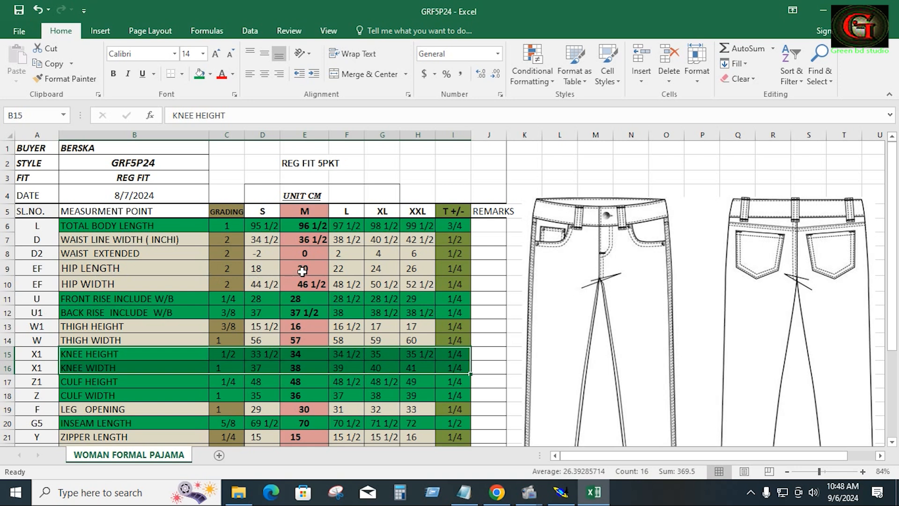
left_click(561, 492)
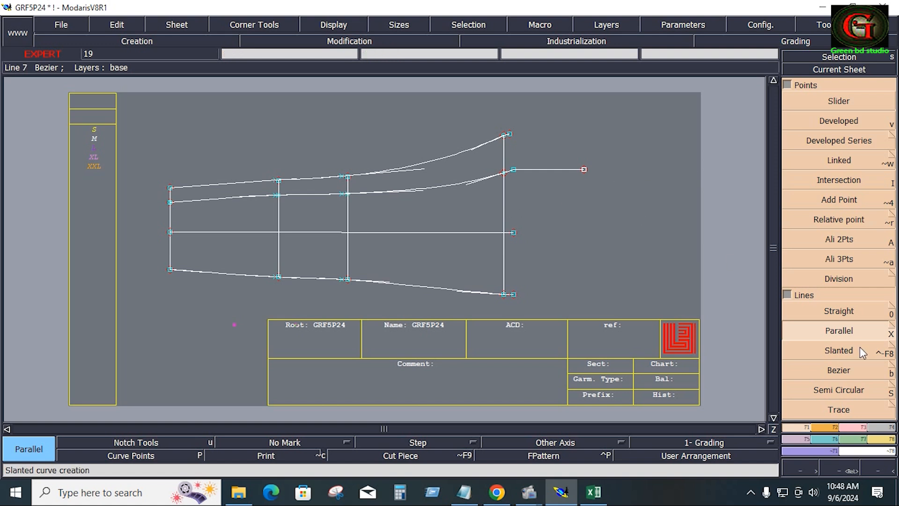
left_click(504, 215)
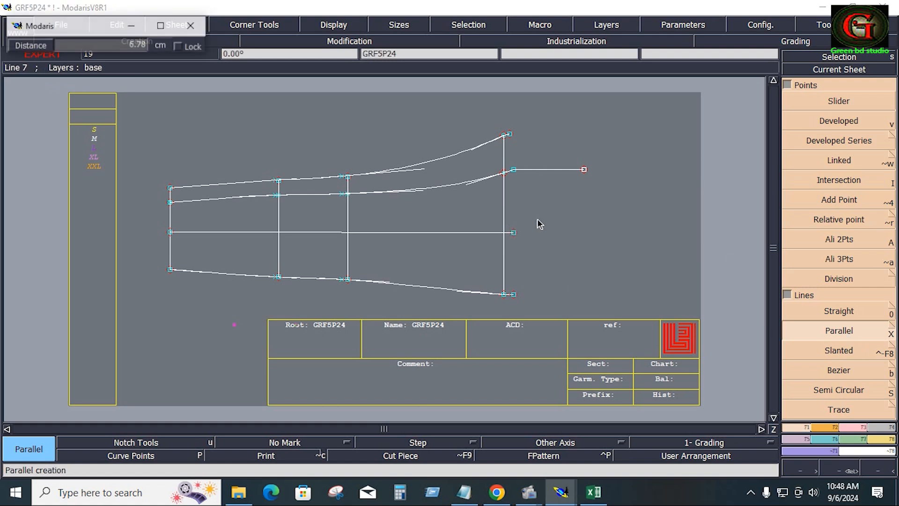
left_click(544, 220)
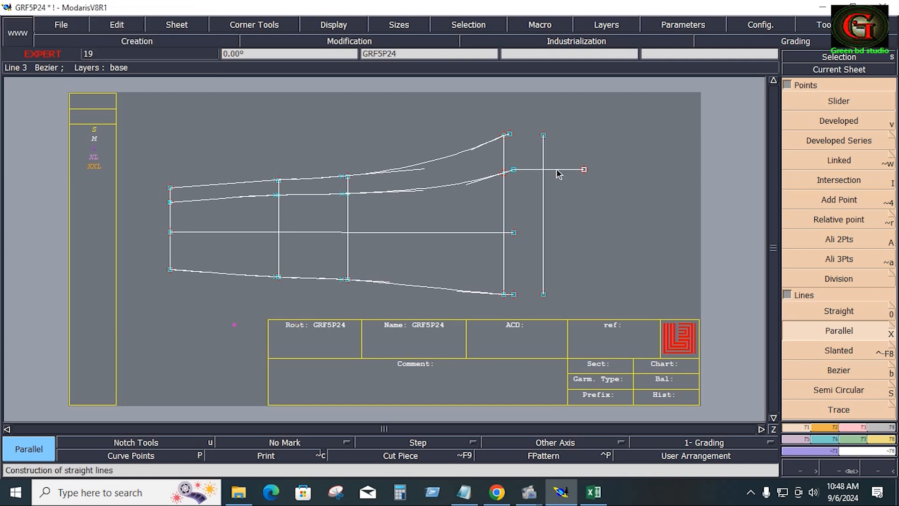
Create a parallel of the horizontal construction line at a distance of -2.5 cm.
left_click(562, 169)
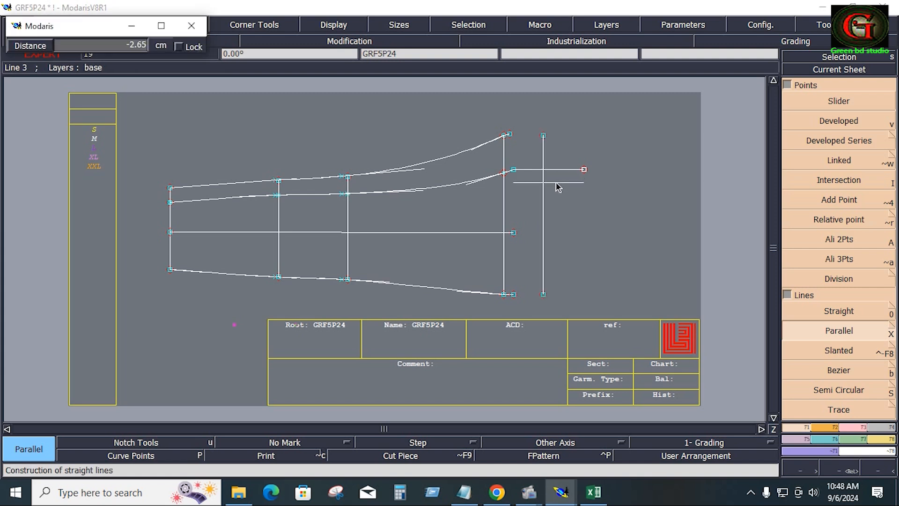
key("Down")
type("-2.5")
key("Return")
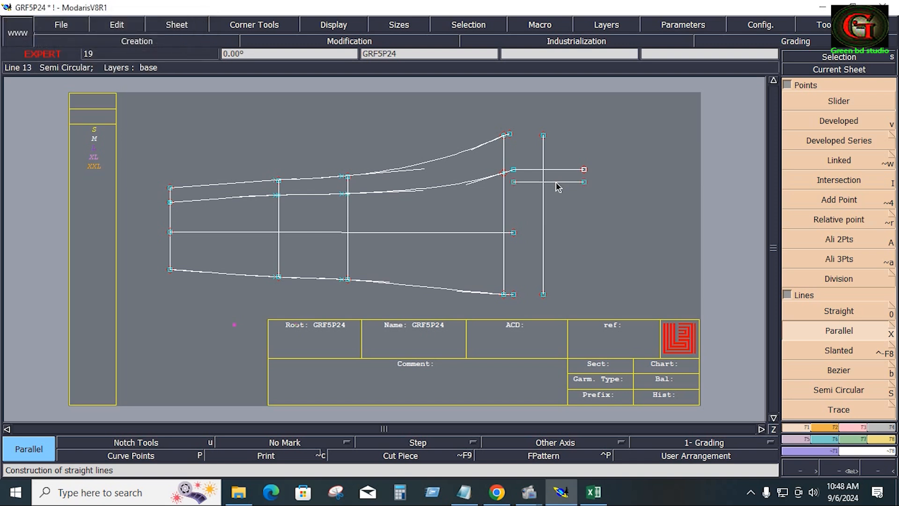
Draw a straight line from the outseam's end point to the lower end of the parallel vertical line.
key("b")
left_click(514, 294)
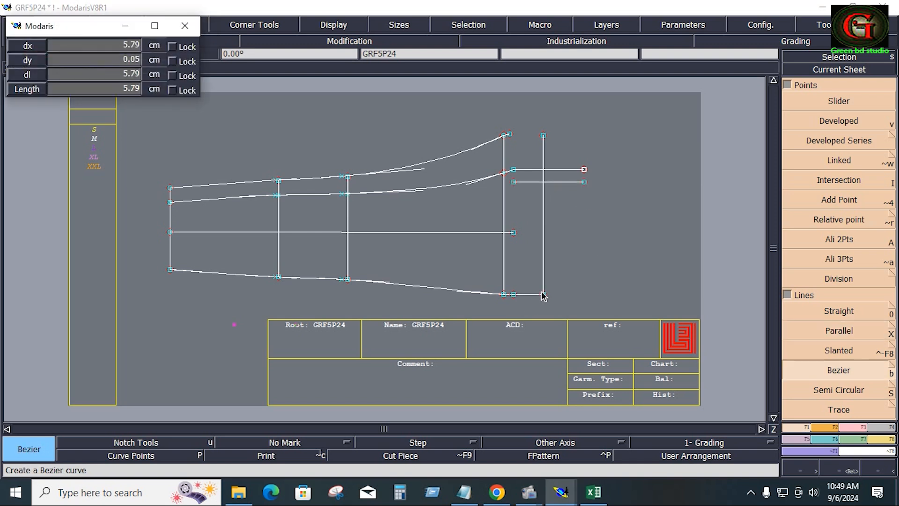
left_click(543, 294)
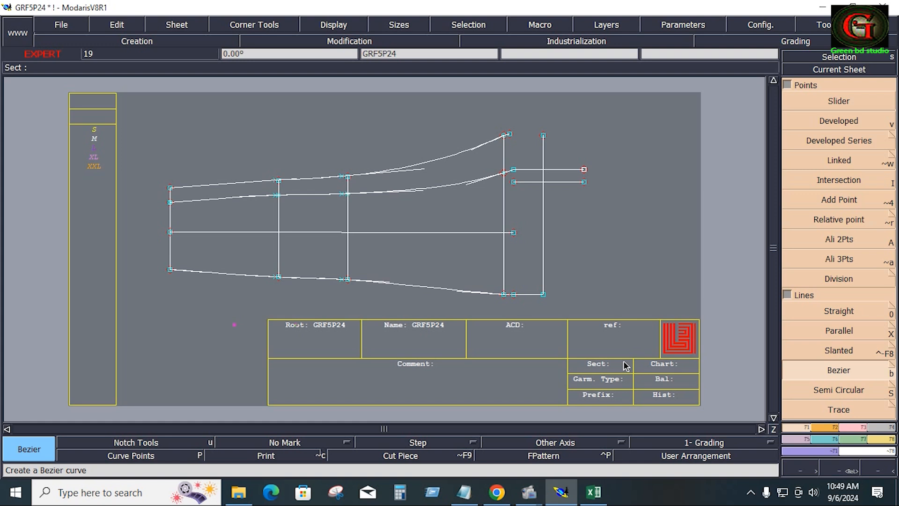
Lengthen the lower horizontal construction line farther toward the waist side with Len.Str.Line.
left_click(853, 427)
left_click(836, 205)
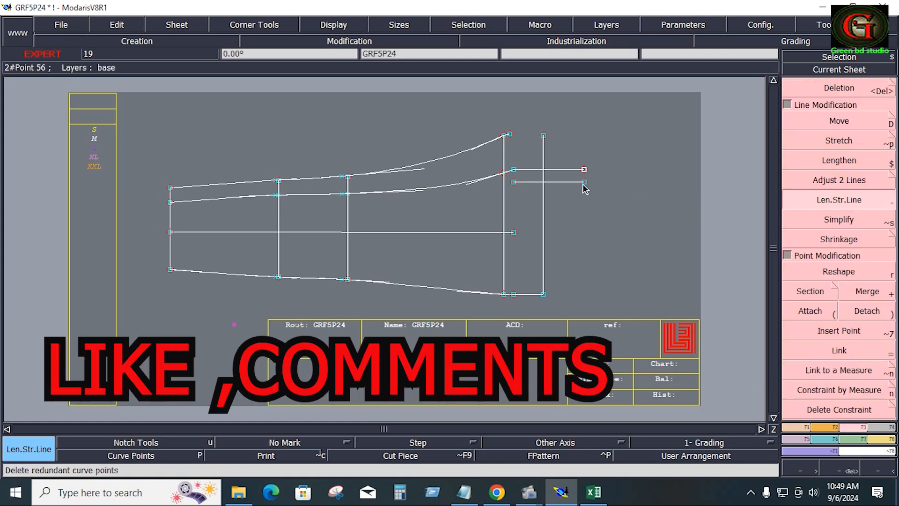
left_click_drag(584, 184, 677, 192)
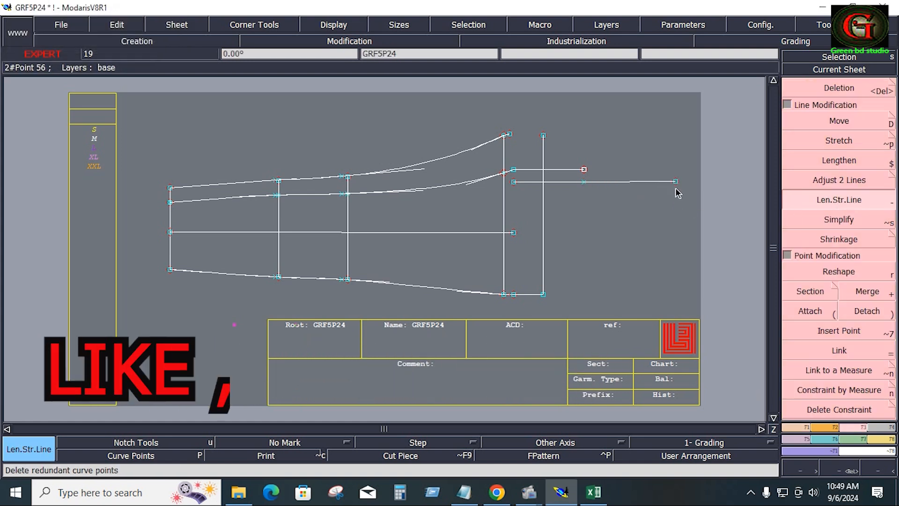
left_click(794, 427)
left_click(850, 372)
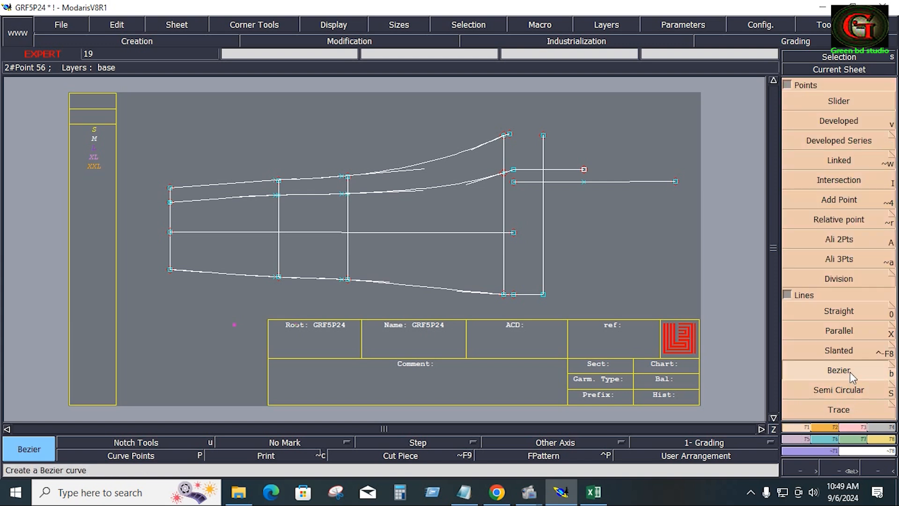
left_click(514, 169)
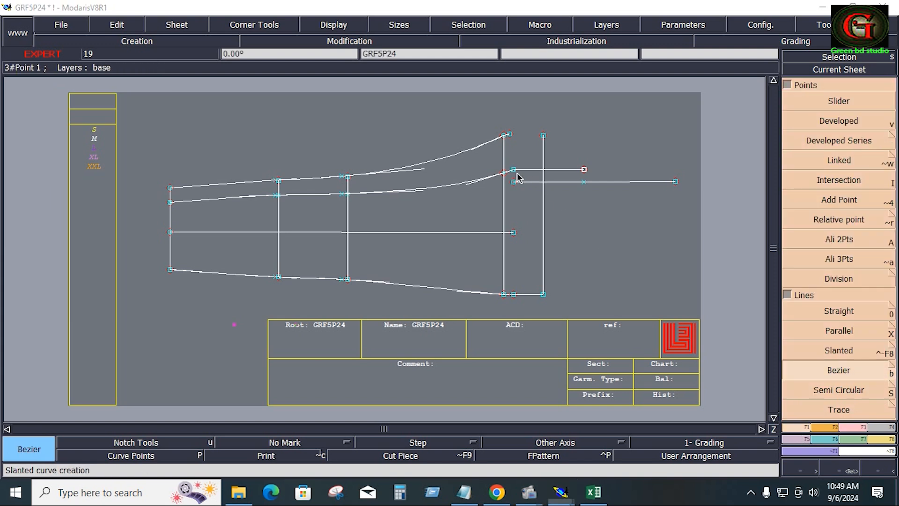
left_click(543, 182)
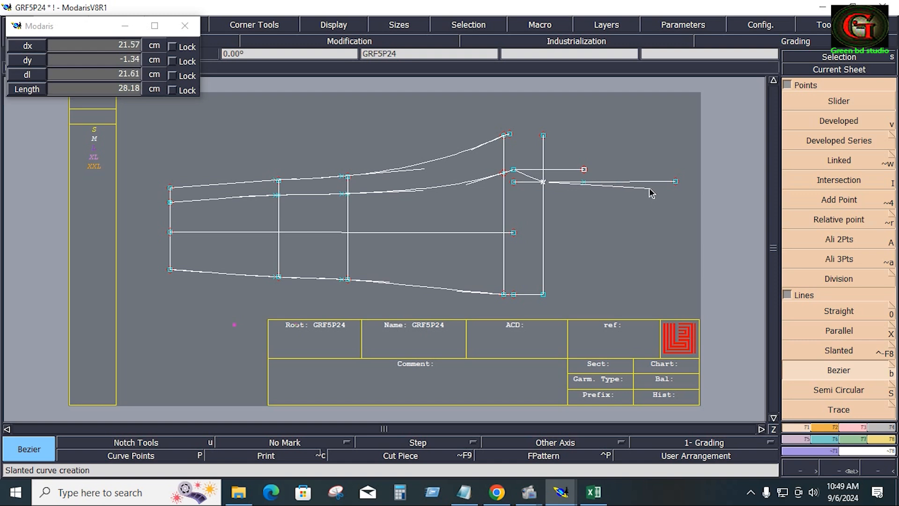
left_click(619, 203)
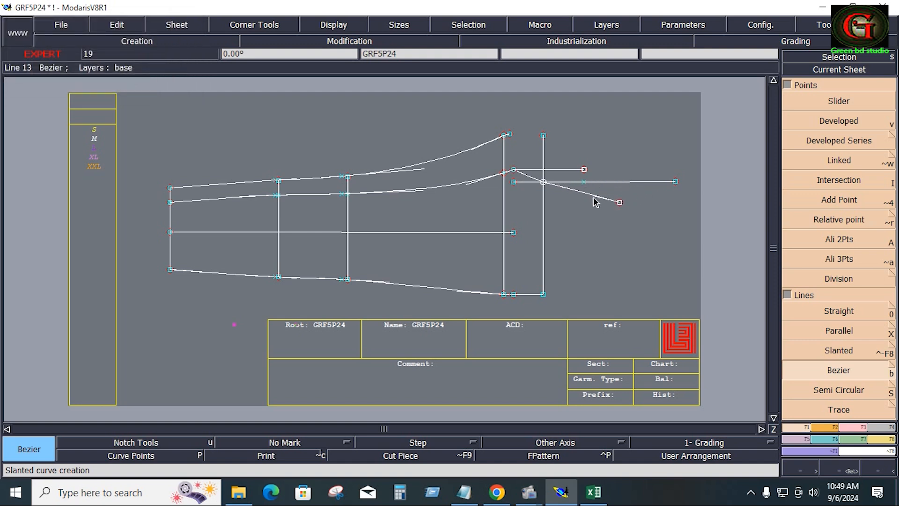
key("ctrl+z")
Create a parallel of the lengthened horizontal construction line at a distance of -1 cm.
left_click(838, 331)
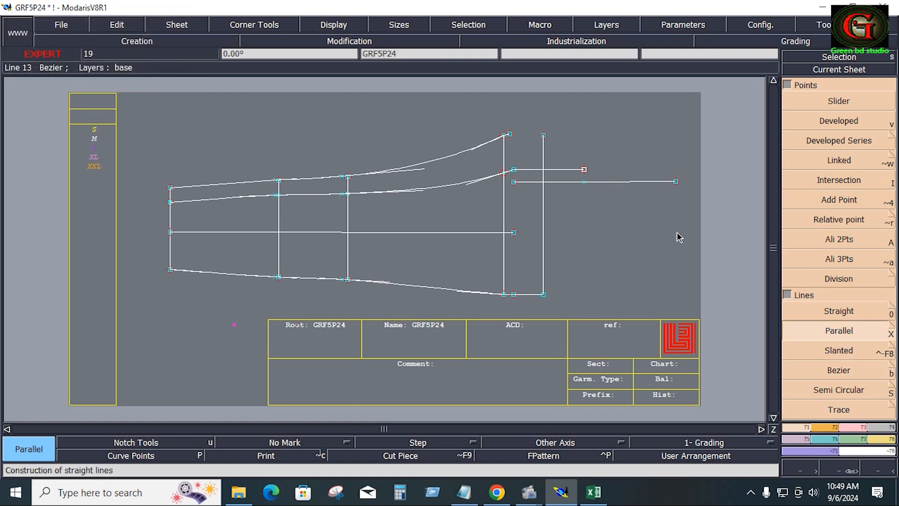
left_click(638, 183)
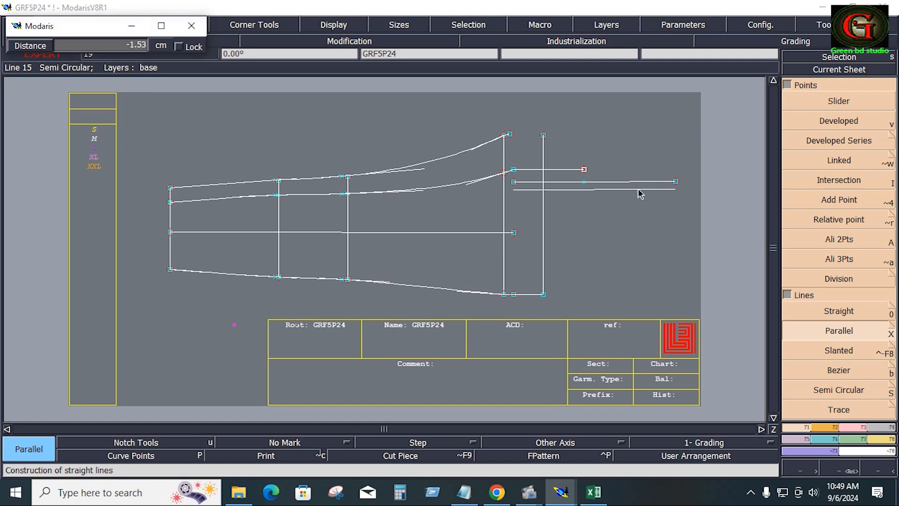
type("-1")
key("Return")
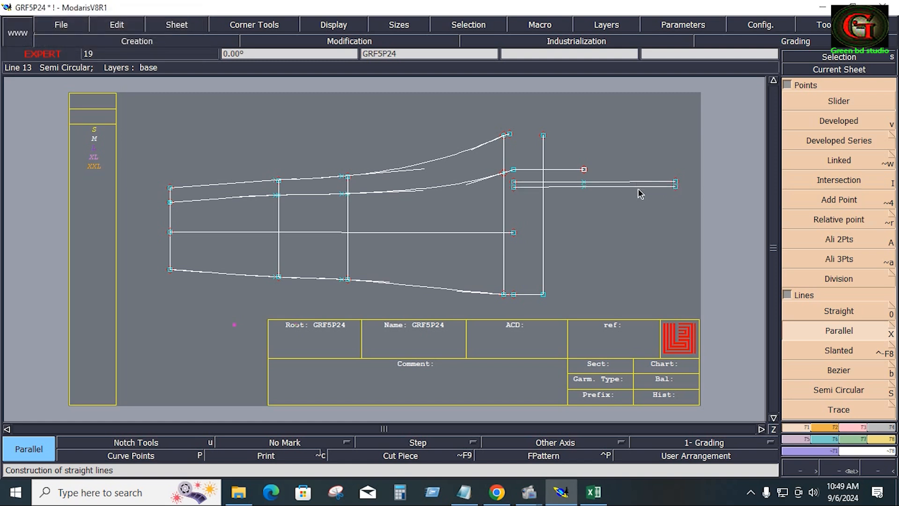
Draw the front rise line from the crotch point through the upper parallel's intersection with the vertical line, ending on the 1 cm parallel.
left_click(846, 370)
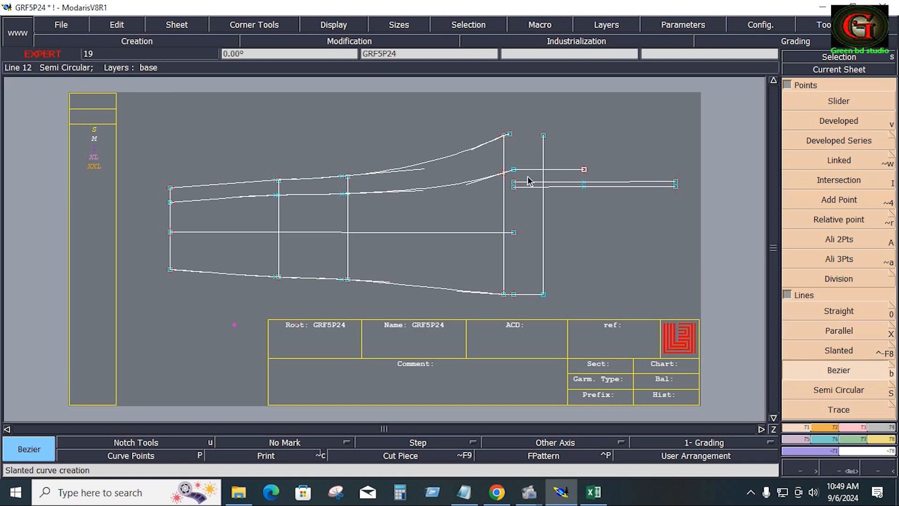
left_click(514, 169)
left_click(542, 182)
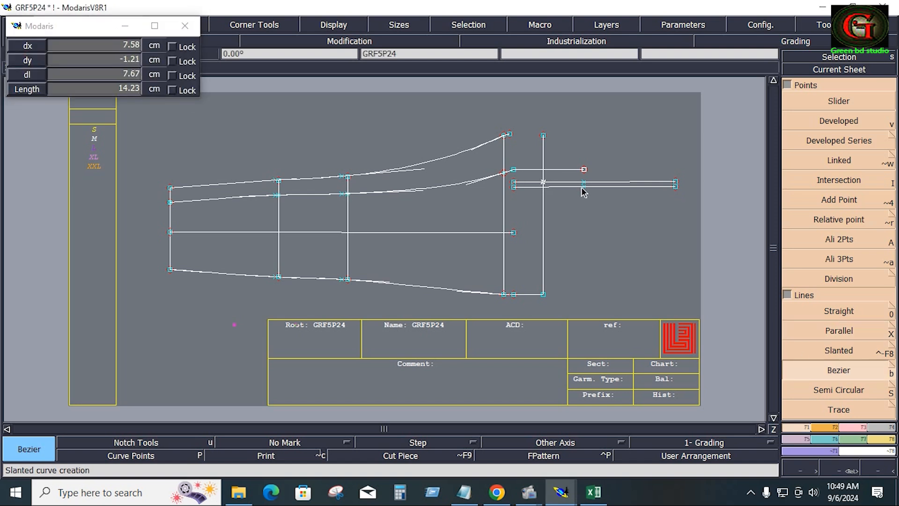
left_click(661, 187)
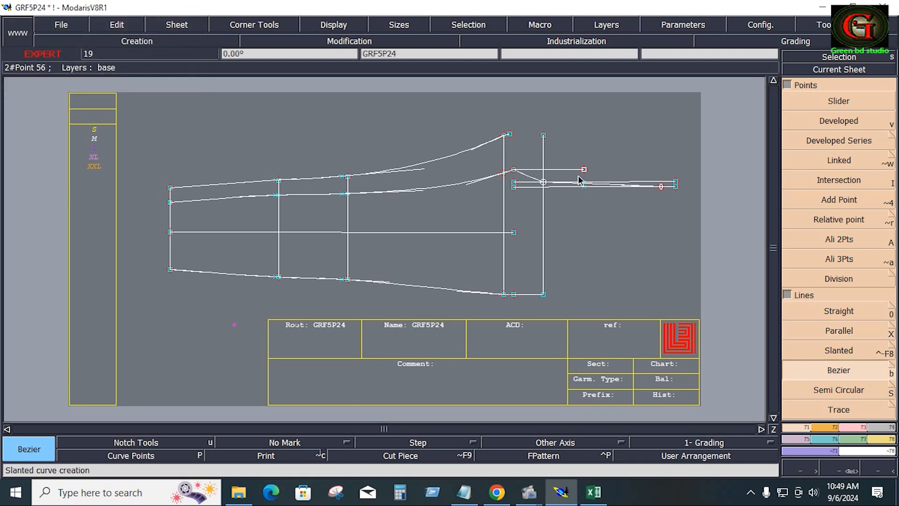
Delete the horizontal construction lines around the new front rise line.
key("Delete")
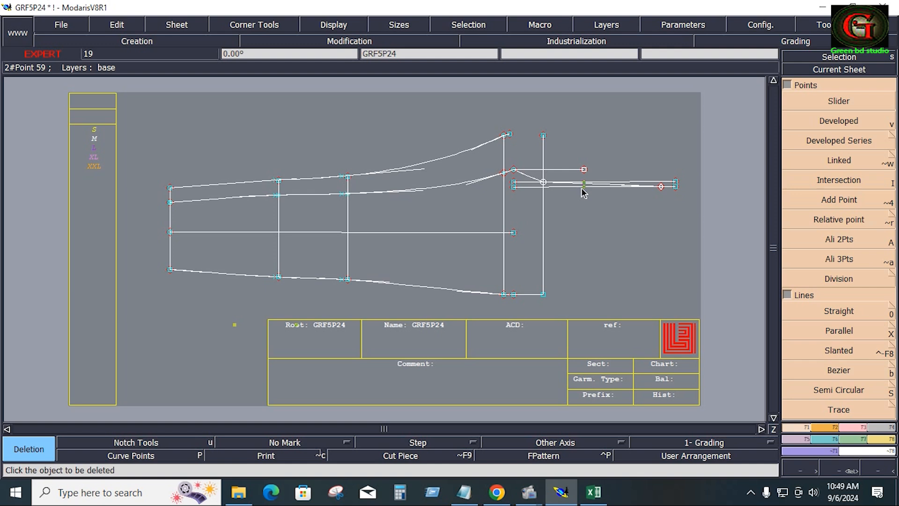
left_click(583, 191)
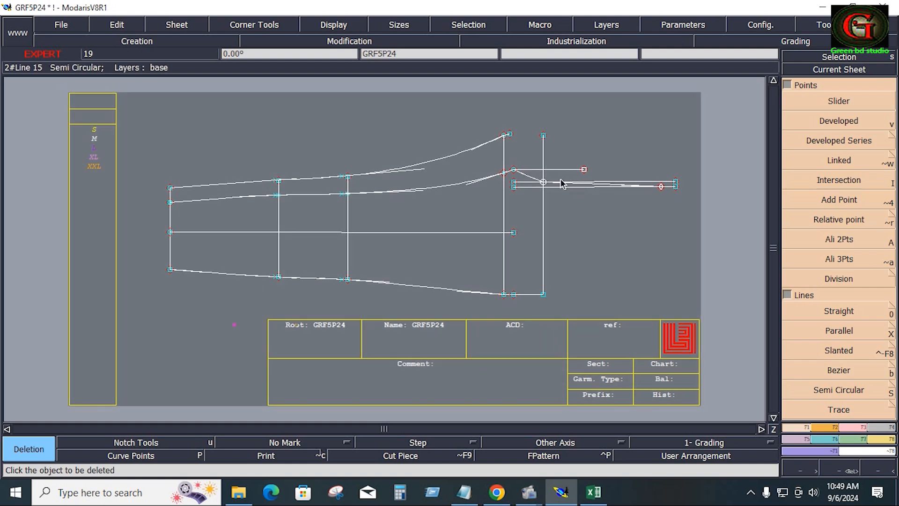
left_click(572, 189)
left_click(555, 169)
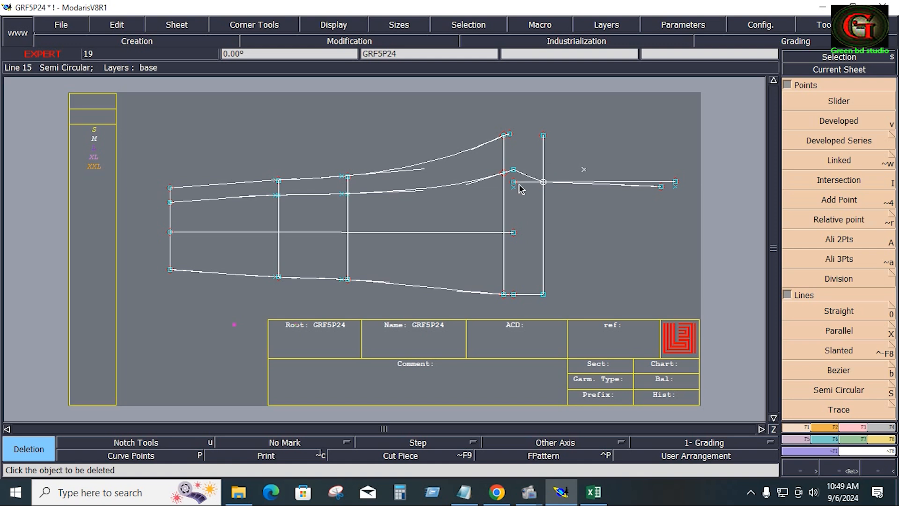
Reshape the straight front rise segment between the crotch point and the vertical line into a concave crotch curve.
key("z")
left_click_drag(477, 159, 675, 238)
left_click(864, 428)
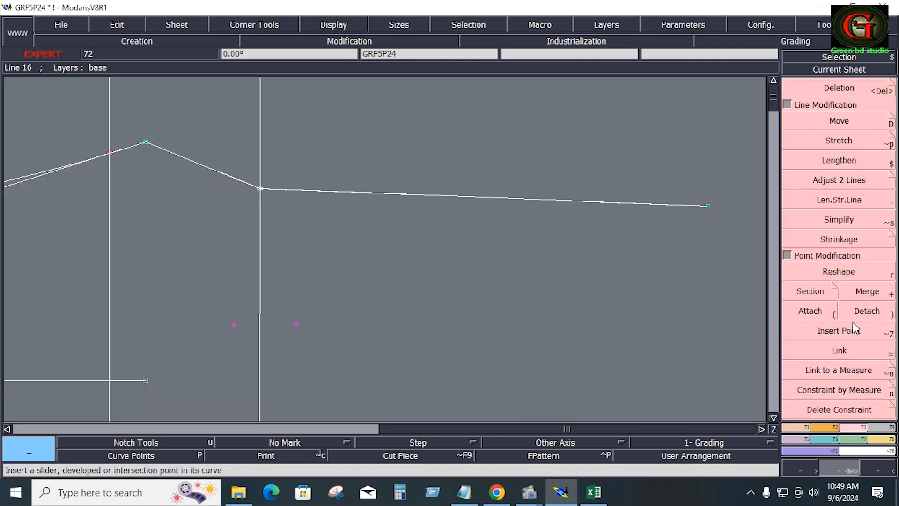
left_click(842, 273)
left_click(171, 156)
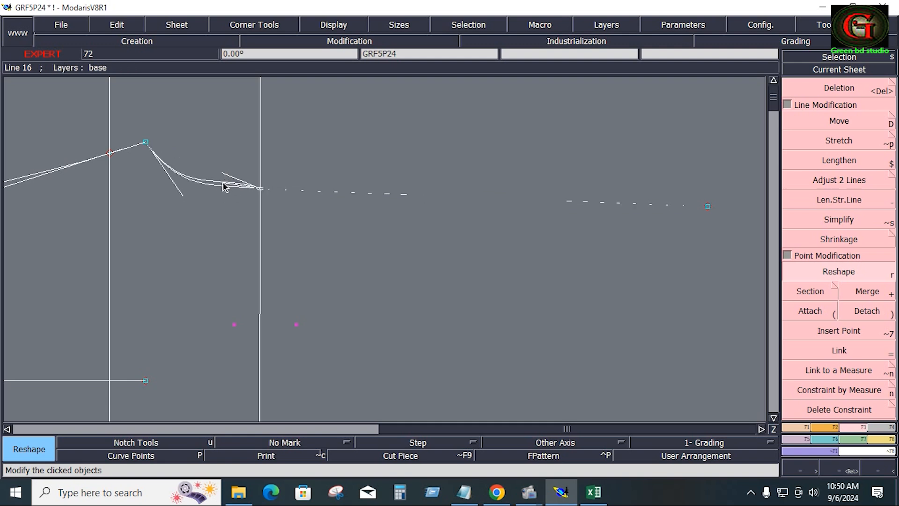
left_click(240, 184)
left_click(179, 195)
left_click(162, 192)
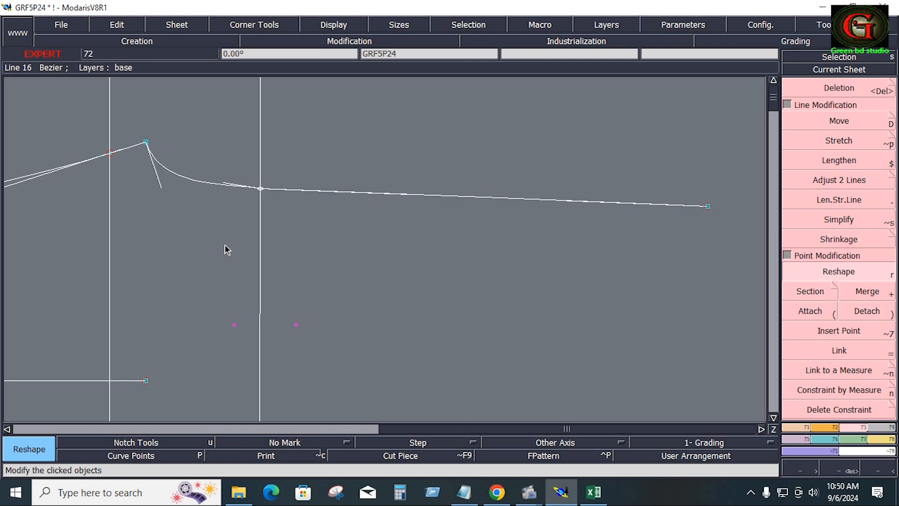
Fine-tune both tangent handles of the crotch curve so it flows smoothly into the straight part of the front rise.
left_click(160, 191)
left_click(158, 191)
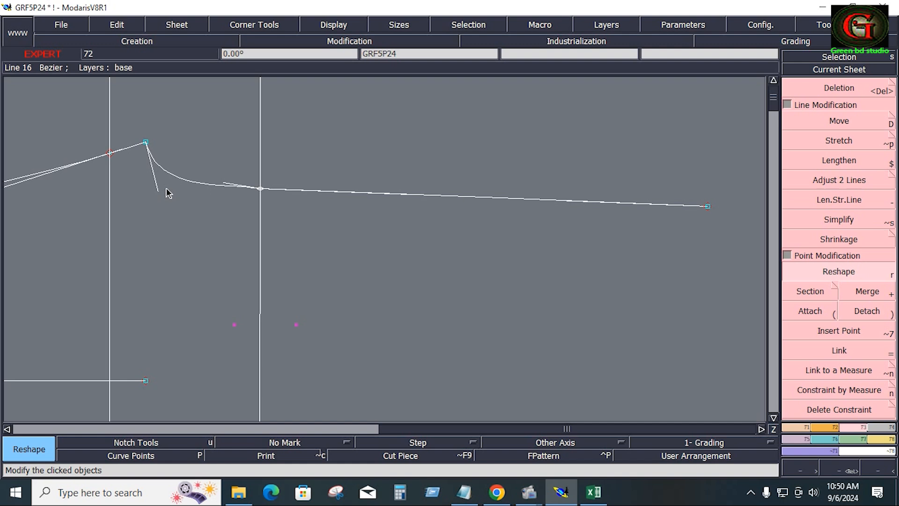
left_click(158, 190)
left_click(166, 191)
left_click(224, 183)
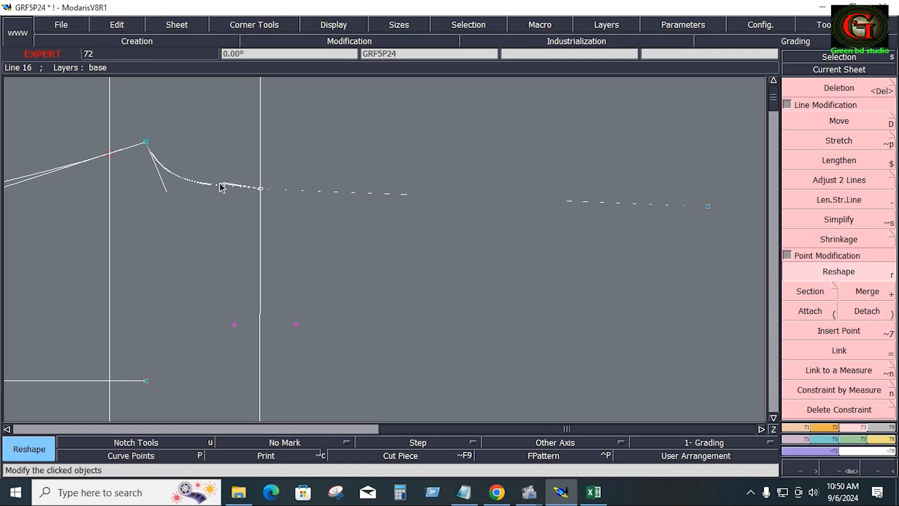
left_click(222, 186)
left_click(231, 185)
left_click(249, 203)
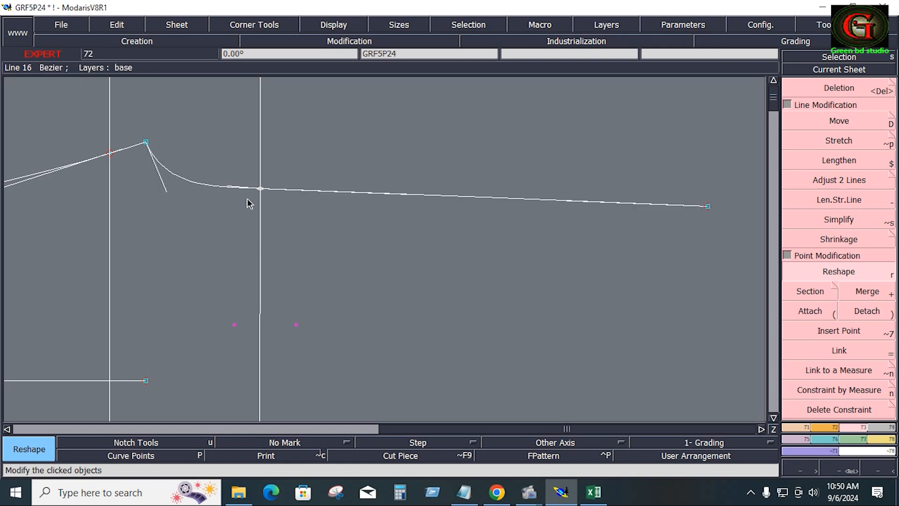
Insert the junction point on the vertical line into the curve, and add a dynamic length measure along the whole front rise.
left_click(838, 331)
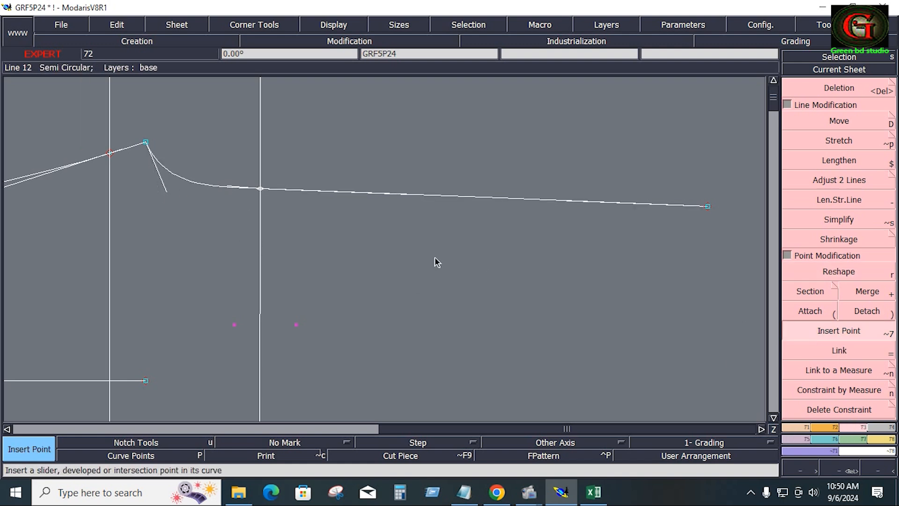
left_click(261, 190)
key("shift+l")
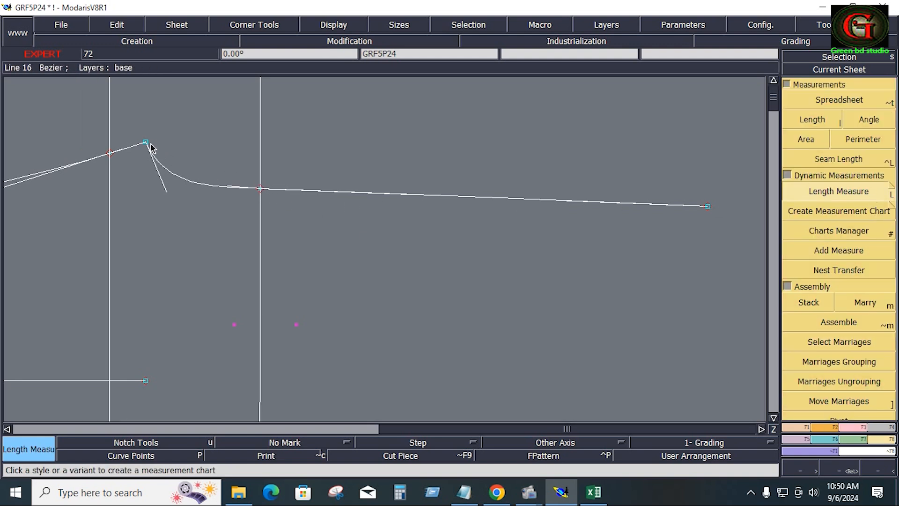
left_click(323, 217)
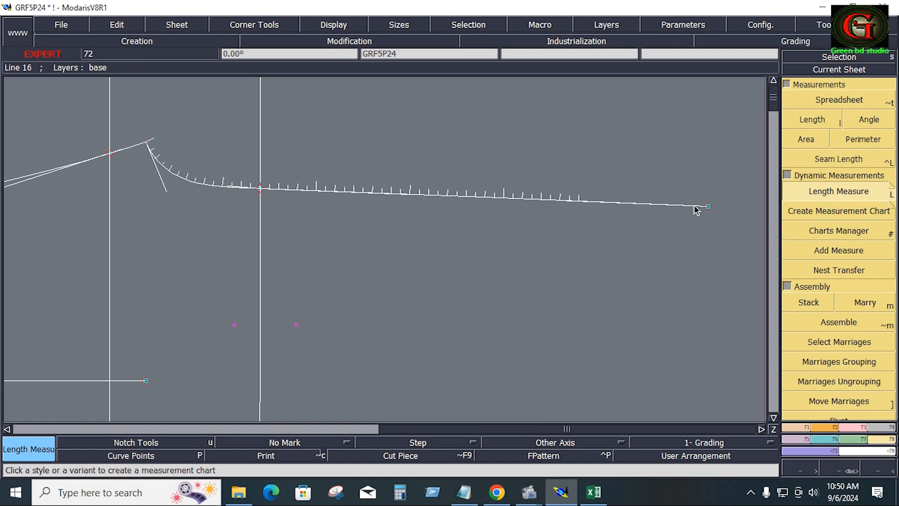
left_click(706, 207)
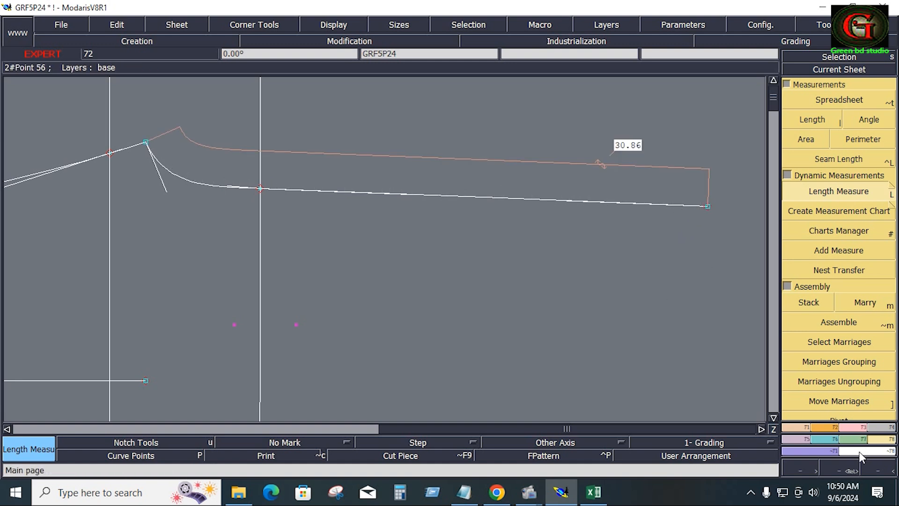
Reshape the waist end of the front rise horizontally toward the crotch until the rise is about 28 cm long.
left_click(862, 427)
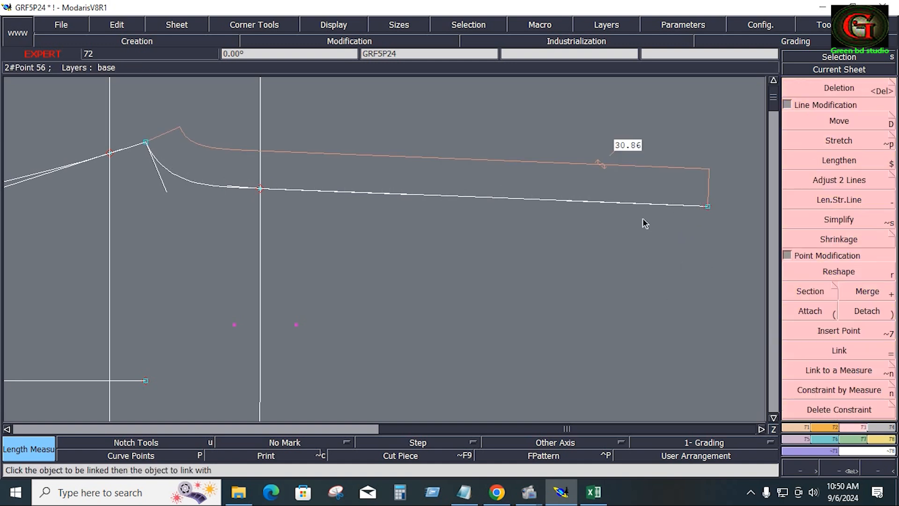
left_click(825, 271)
left_click(706, 207)
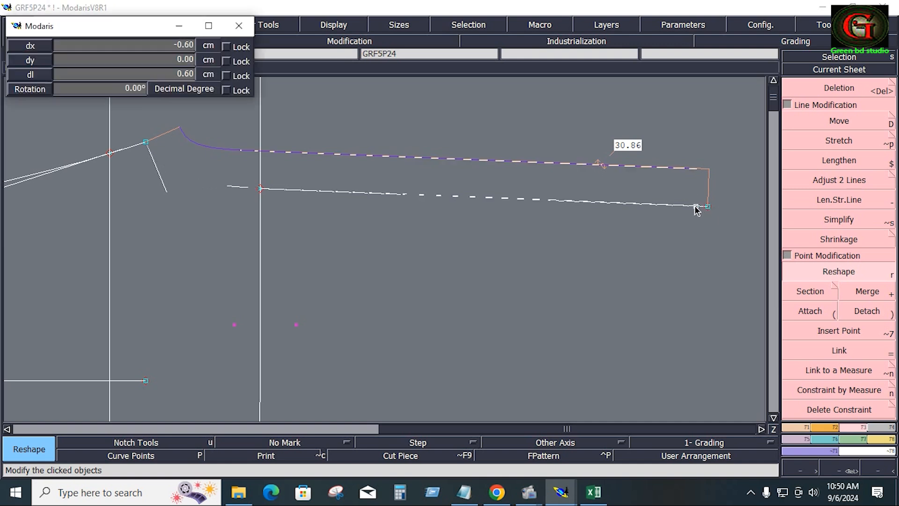
left_click(691, 206)
left_click(691, 206)
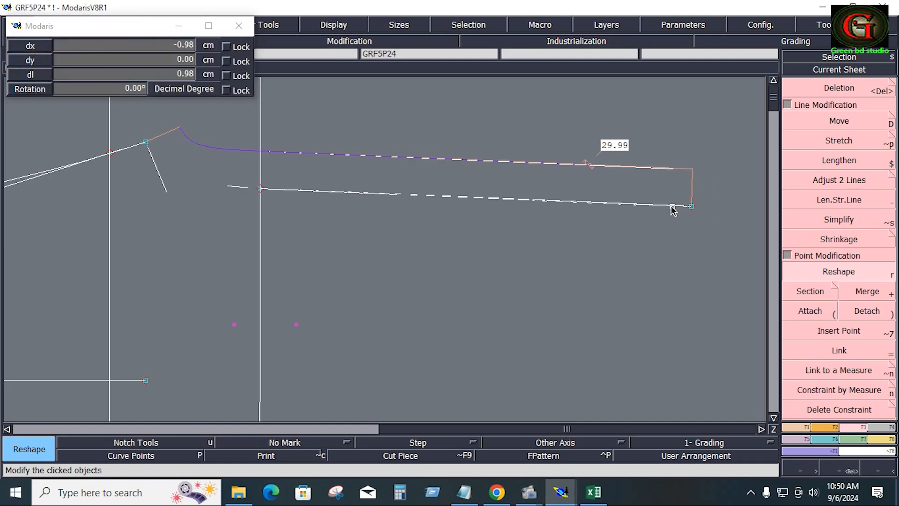
left_click(655, 248)
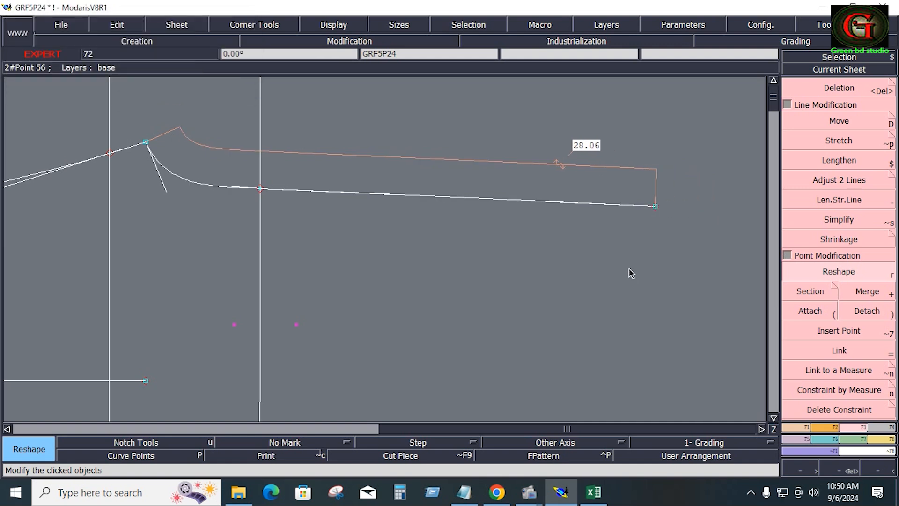
Draw a vertical Bezier line about 25 cm long from the waist end of the front rise toward the side seam.
left_click(804, 202)
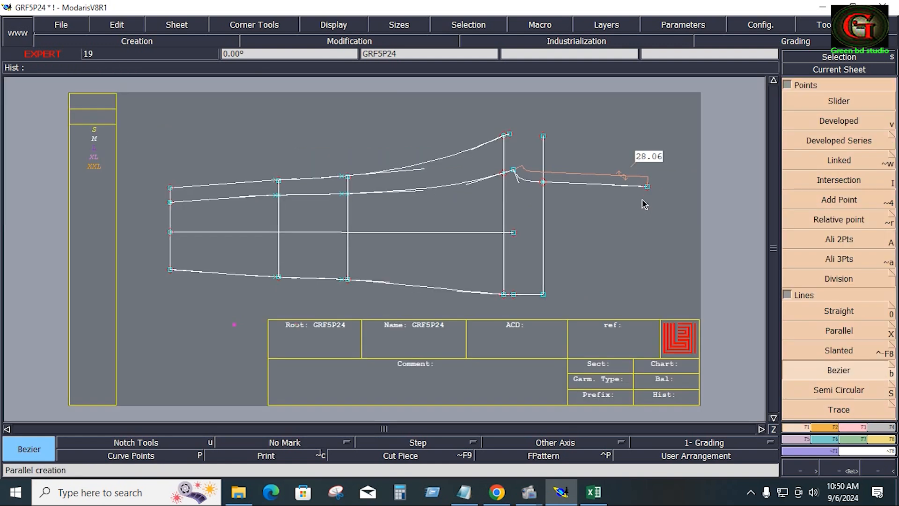
left_click(647, 310)
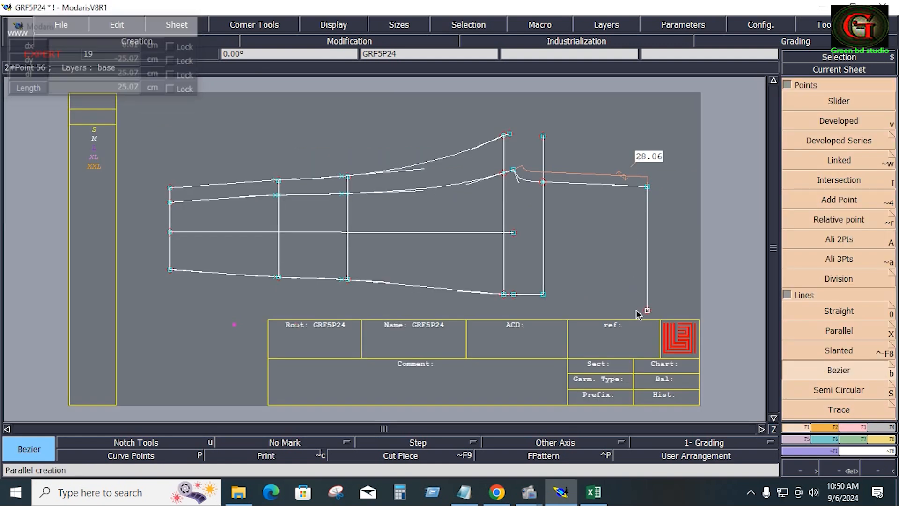
left_click(823, 372)
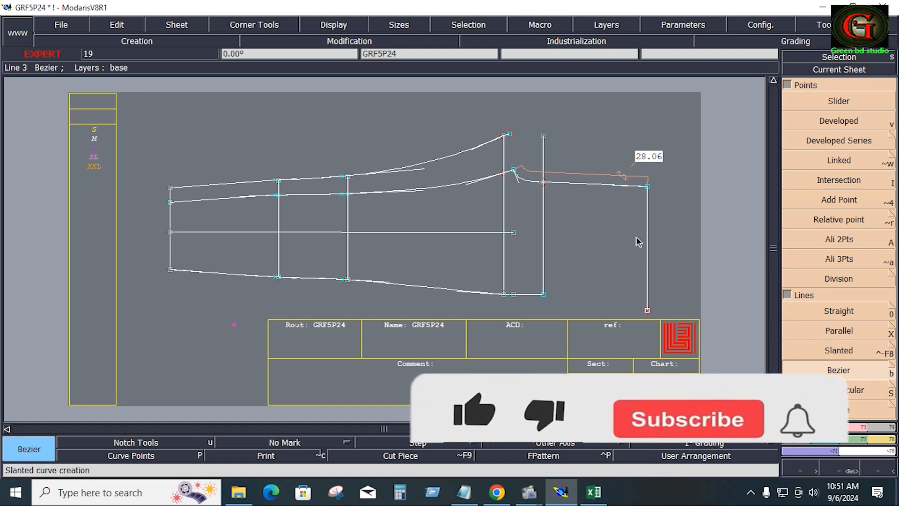
left_click(827, 323)
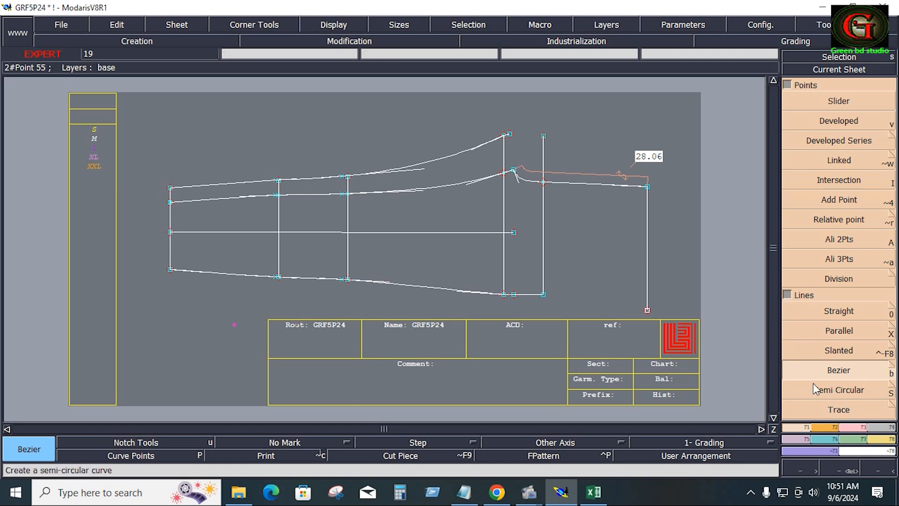
Create a parallel of the vertical waist line just outside it, on the side away from the leg.
left_click(838, 331)
left_click(645, 270)
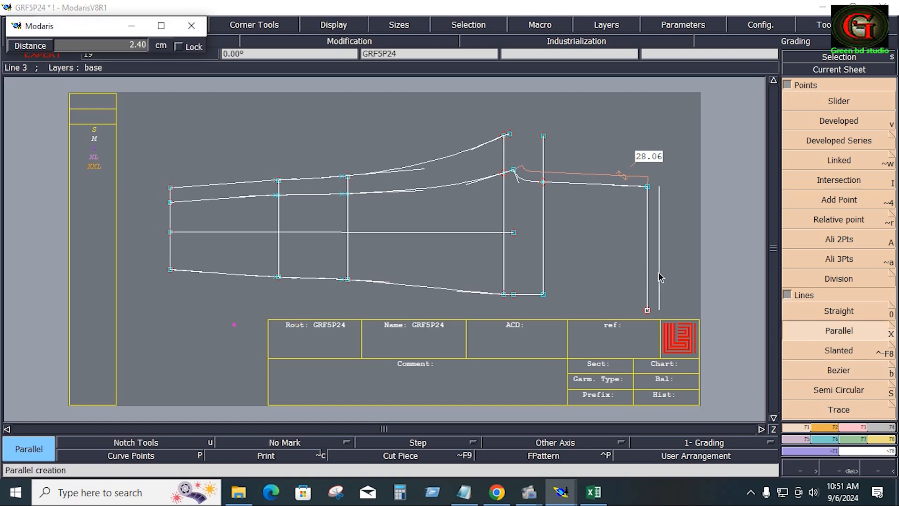
type("-1.00")
key("Return")
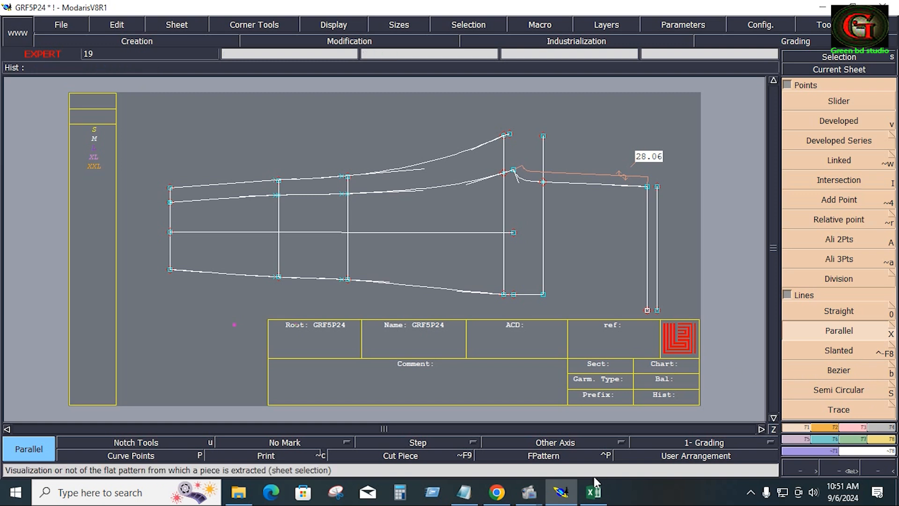
In the Excel measurement chart, fill the knee, waist line width, thigh height, thigh width and leg opening rows with green.
left_click(594, 492)
left_click_drag(84, 354, 466, 370)
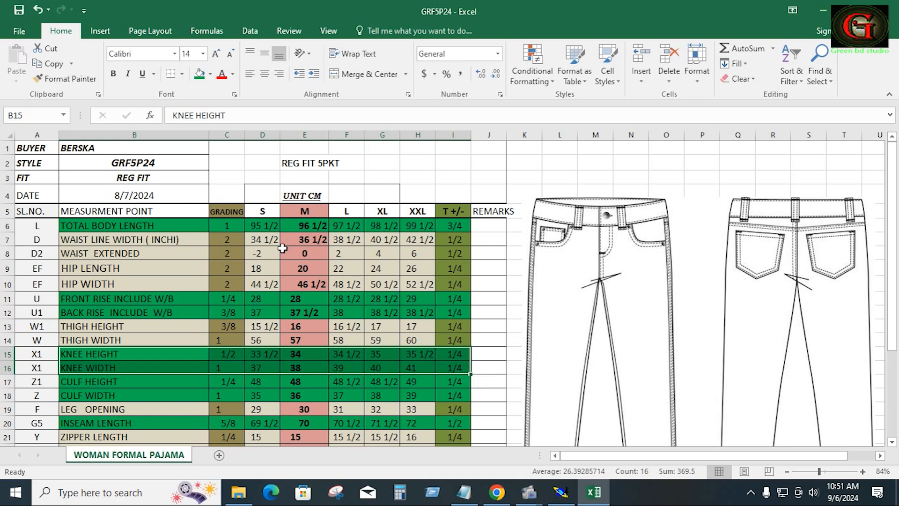
left_click_drag(67, 238, 450, 239)
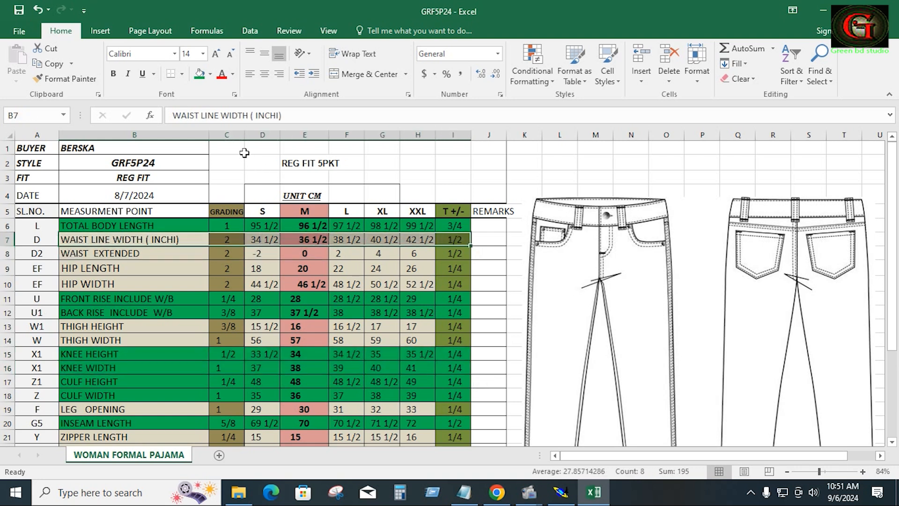
left_click(200, 73)
left_click_drag(66, 327, 459, 341)
left_click_drag(67, 408, 456, 409)
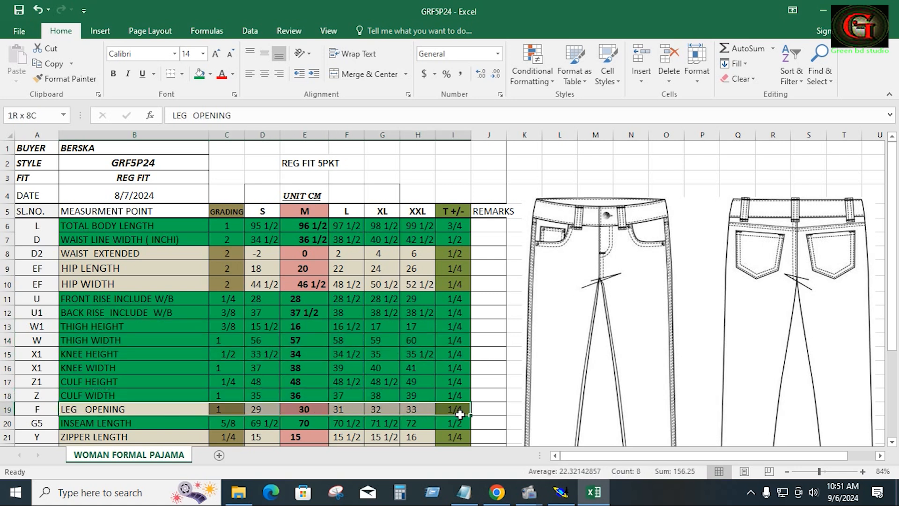
left_click(199, 73)
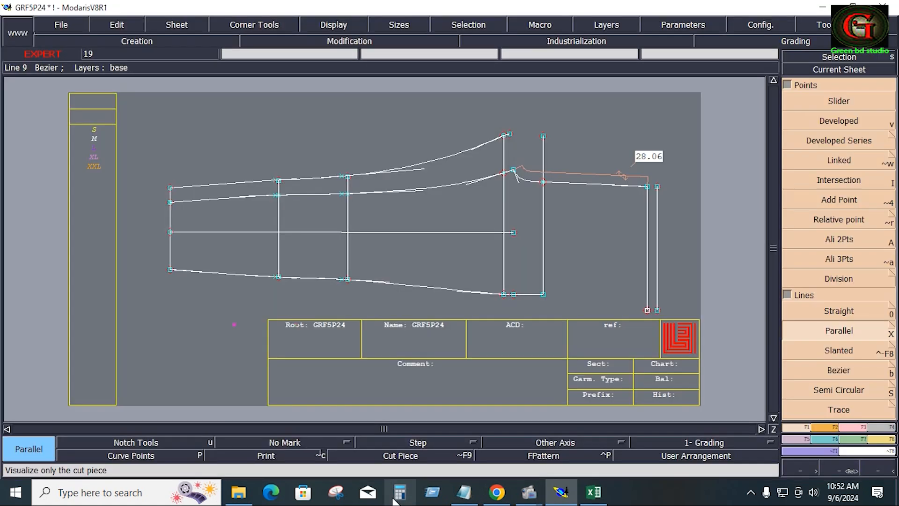
Switch to Calculator and divide 36 by 4 to work out the quarter waist.
left_click(399, 491)
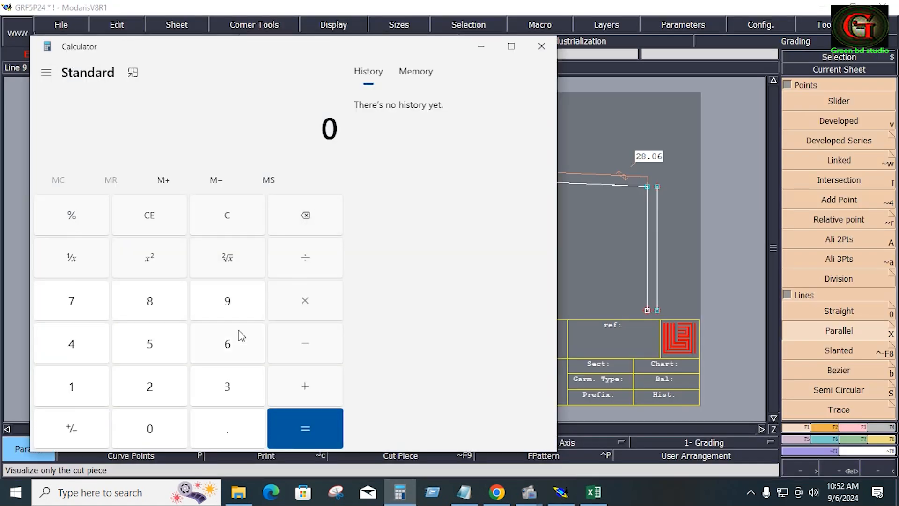
left_click(234, 386)
left_click(231, 347)
left_click(308, 258)
left_click(79, 347)
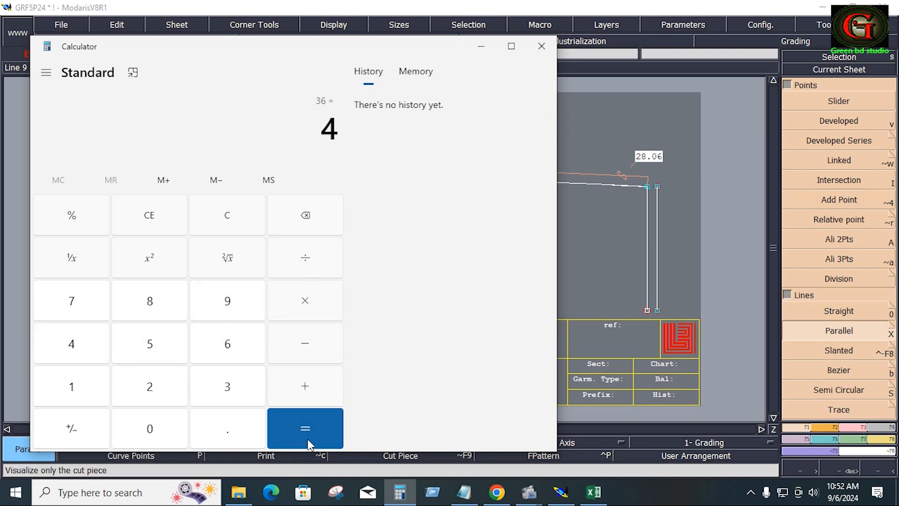
left_click(311, 434)
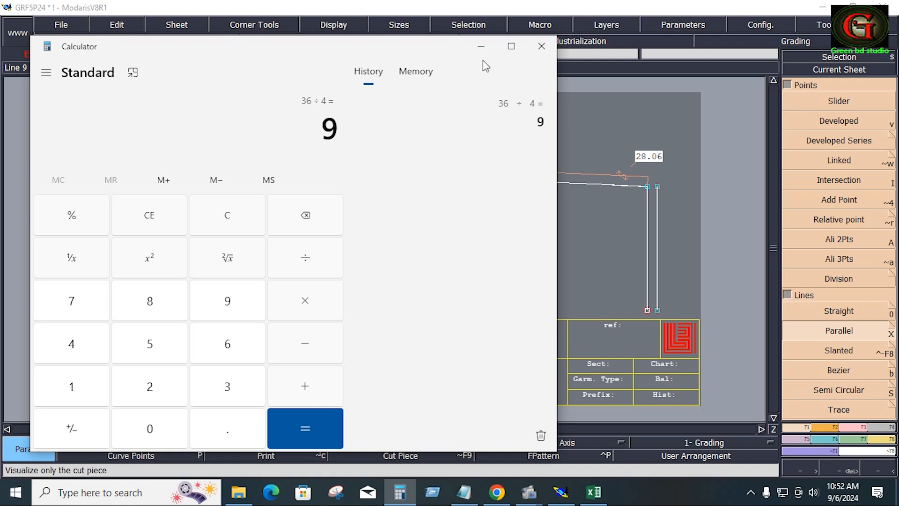
left_click(480, 46)
Try to draw a Bezier line from the waist end of the front rise in Modaris with dl set to 9.12 cm.
left_click(838, 370)
left_click(647, 186)
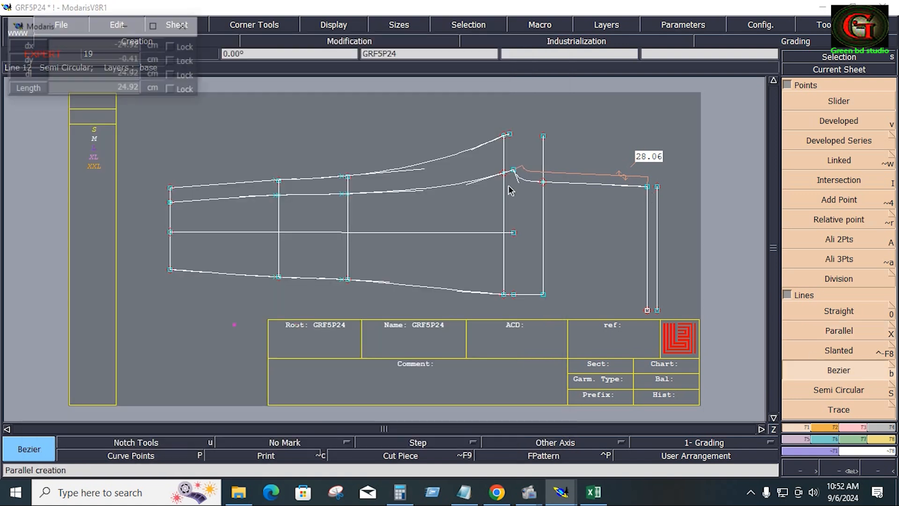
left_click(60, 74)
type("96.50")
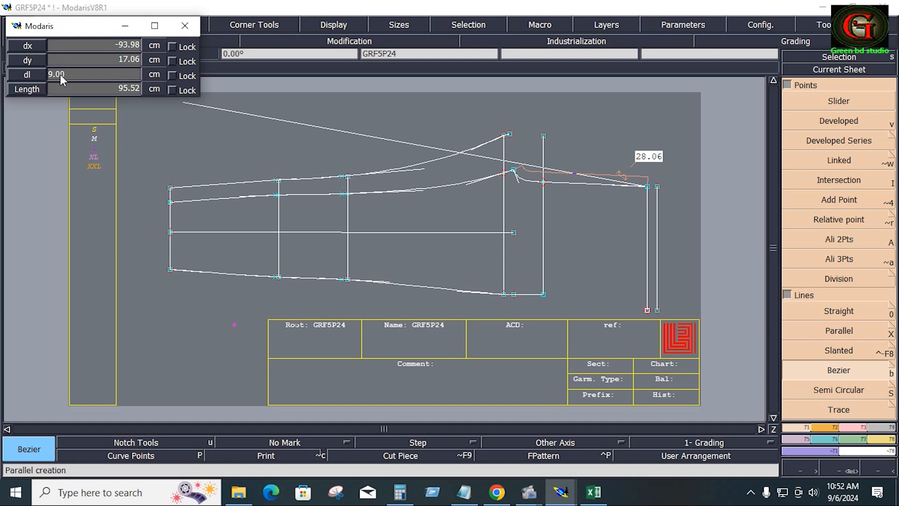
key("End")
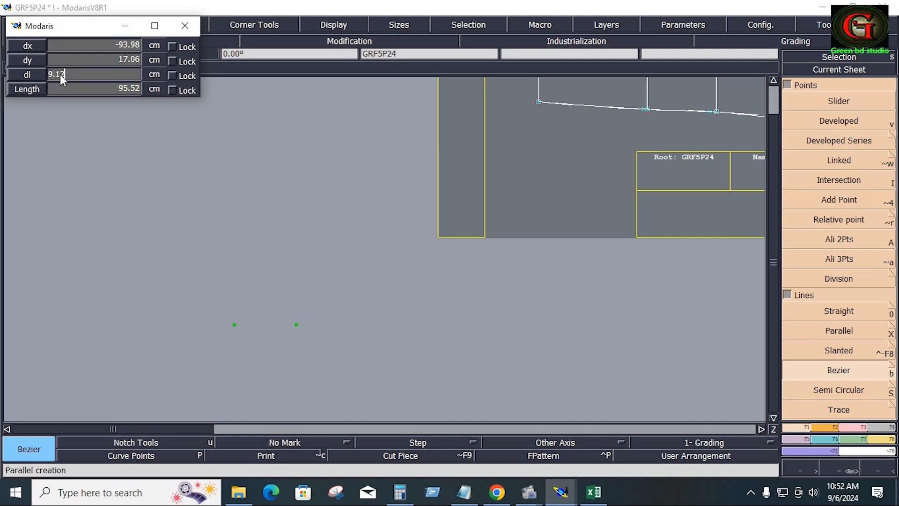
key("Return")
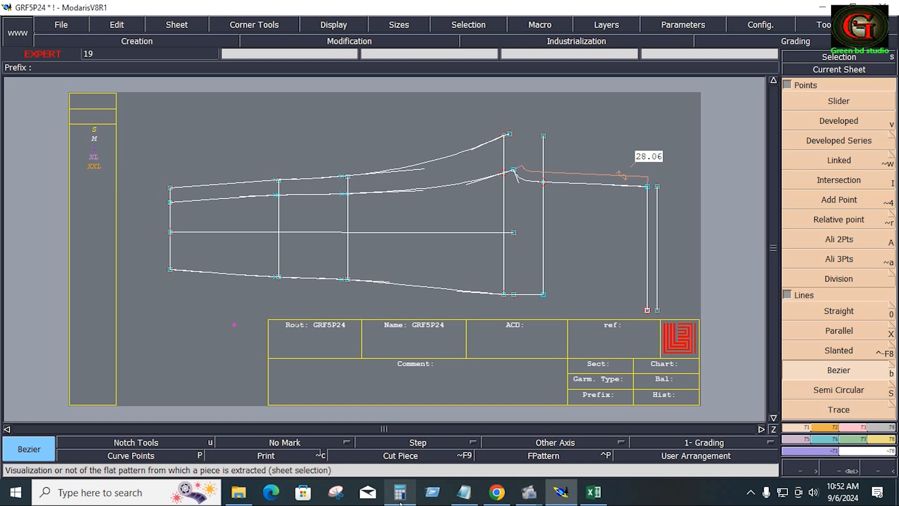
Switch to Calculator and divide the full waist width of 36.5 by 4.
left_click(399, 491)
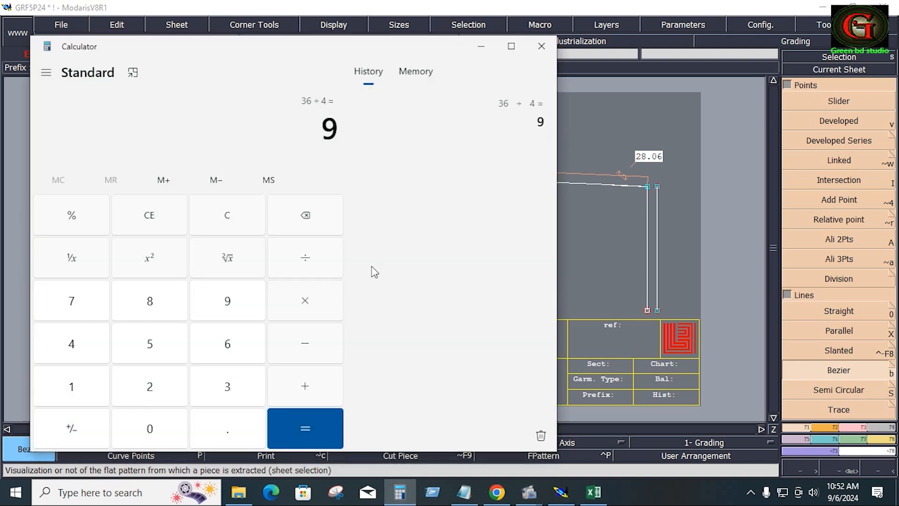
left_click(227, 386)
left_click(227, 343)
left_click(227, 428)
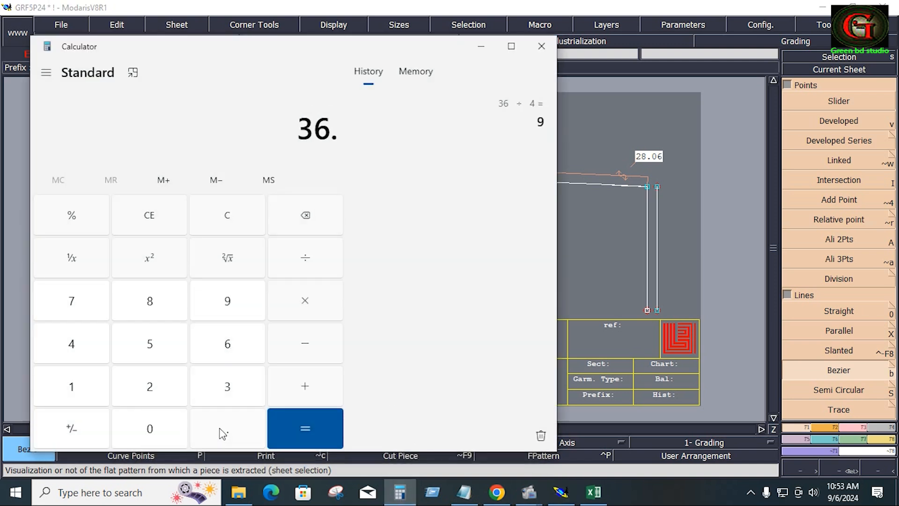
left_click(166, 347)
left_click(325, 261)
left_click(76, 344)
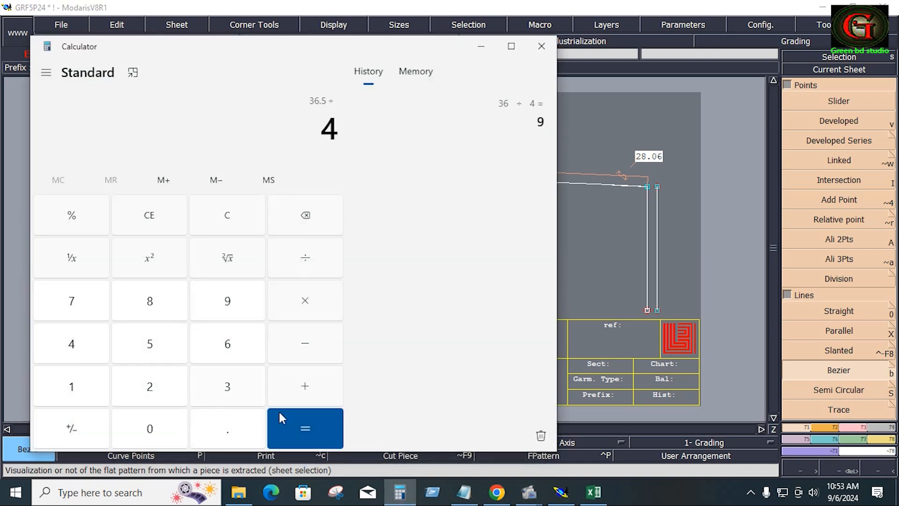
left_click(280, 416)
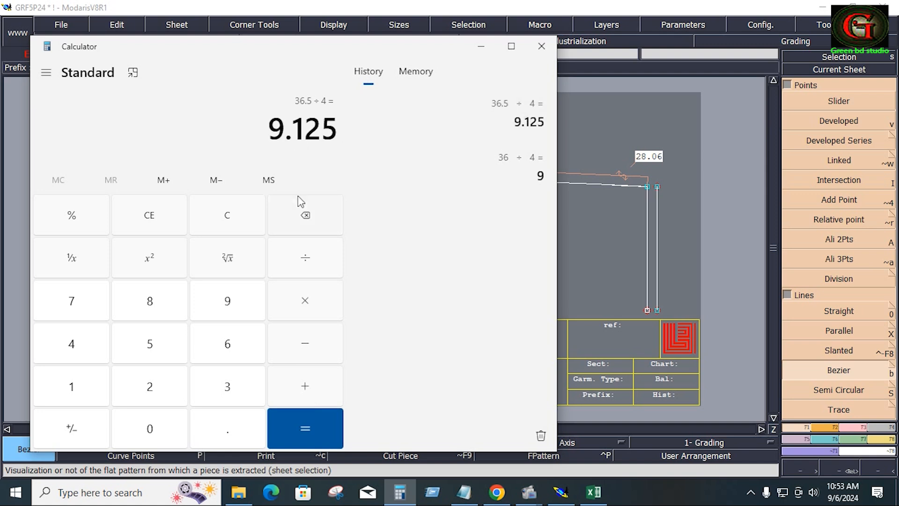
Multiply the quarter waist of 9.125 by 2.54 to convert it from inches to centimetres.
left_click(310, 300)
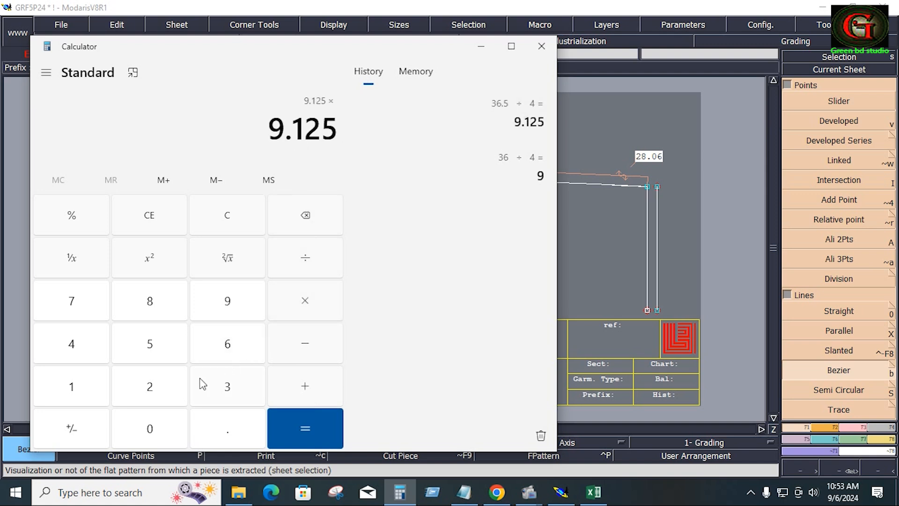
left_click(158, 393)
left_click(228, 431)
left_click(164, 355)
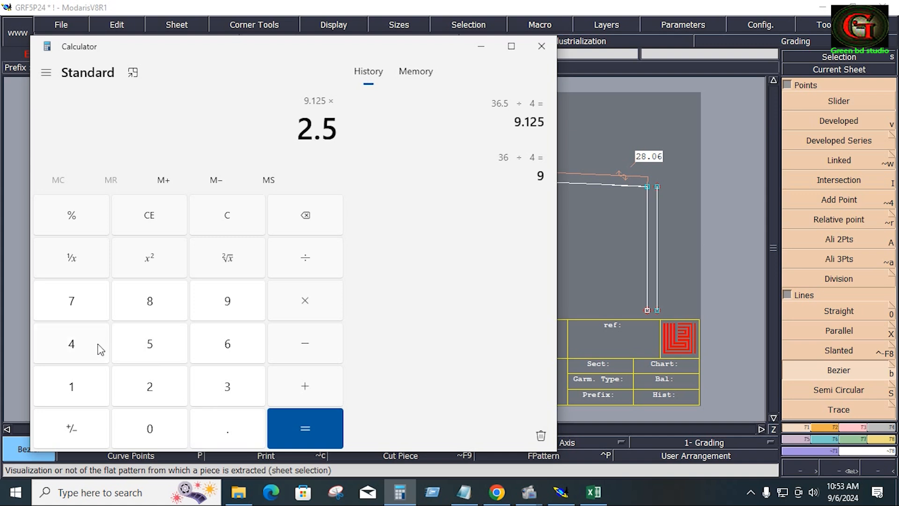
left_click(99, 349)
left_click(310, 428)
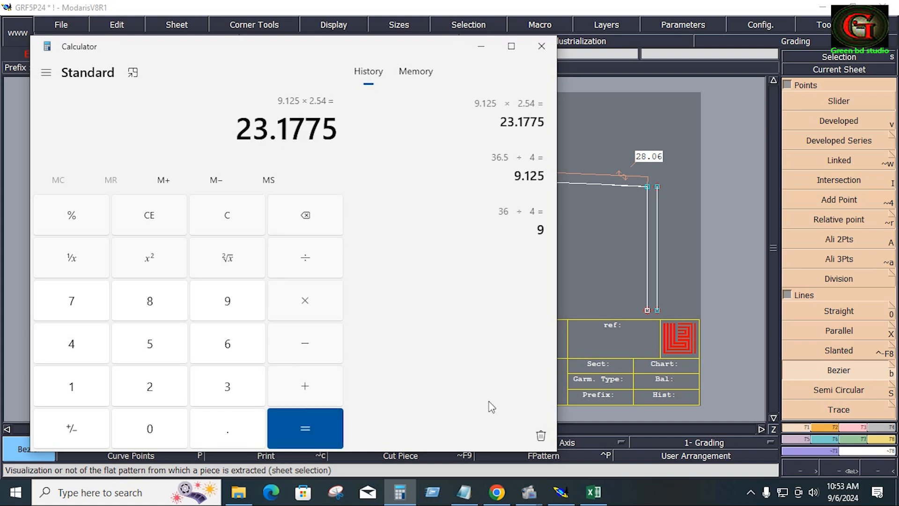
Switch to Modaris and draw a Bezier waist line from the front rise's waist end to the outer vertical guide with dl 23.18 cm.
left_click(562, 492)
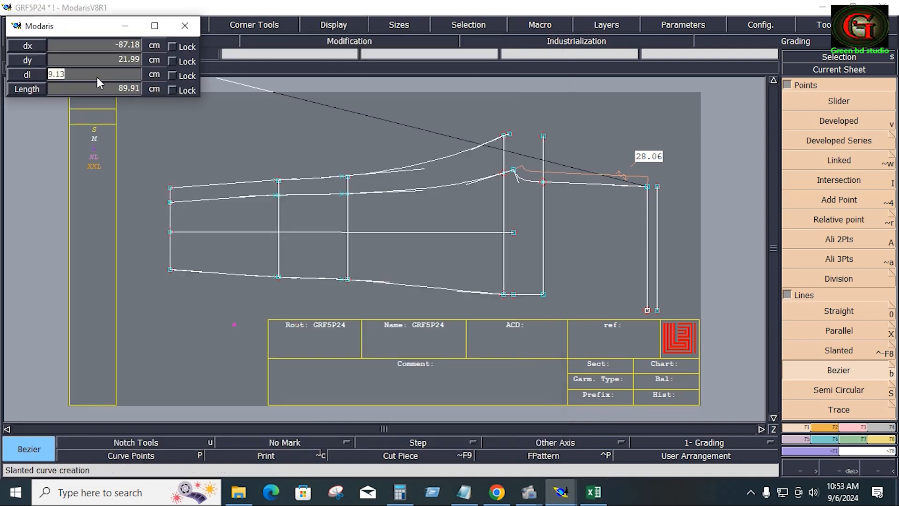
type("23.")
type("17")
key("Return")
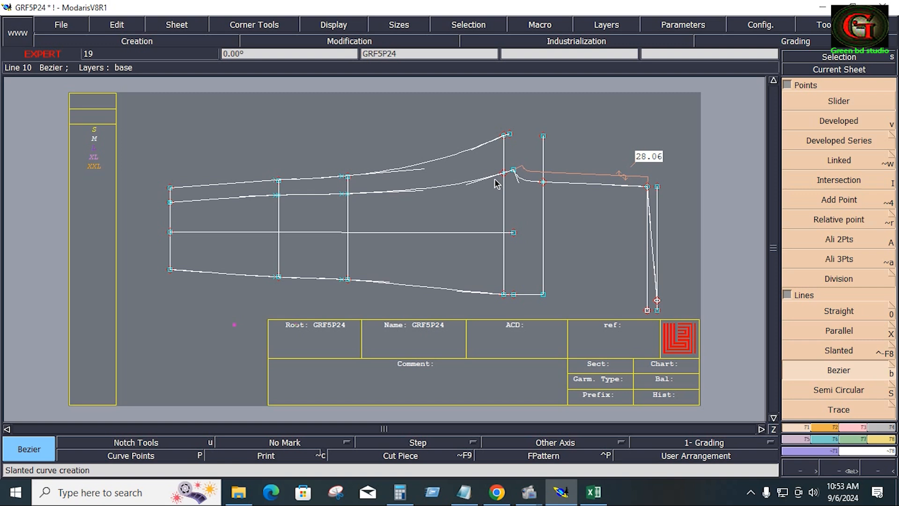
key("Return")
Reshape the waist end of the front rise, moving the point by dx 0.00 and dy 0.75 cm.
left_click_drag(473, 126, 674, 340)
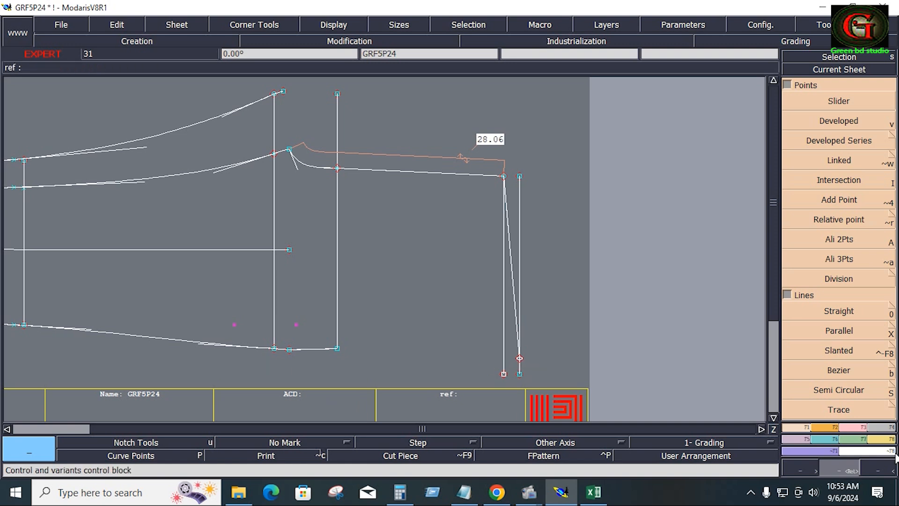
left_click(863, 428)
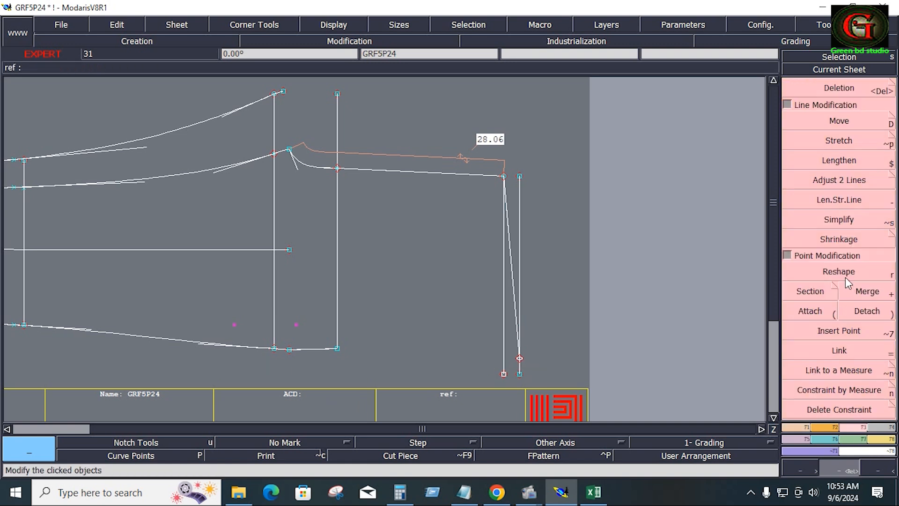
left_click(847, 278)
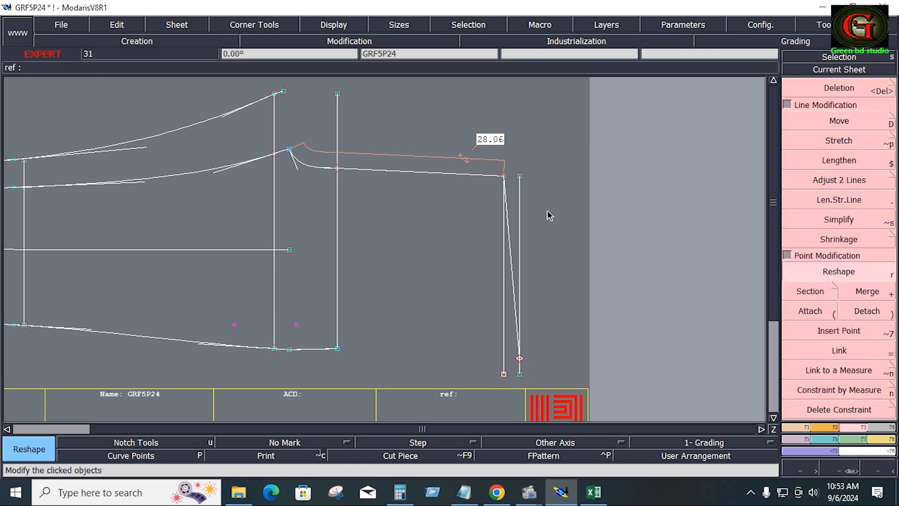
left_click(504, 177)
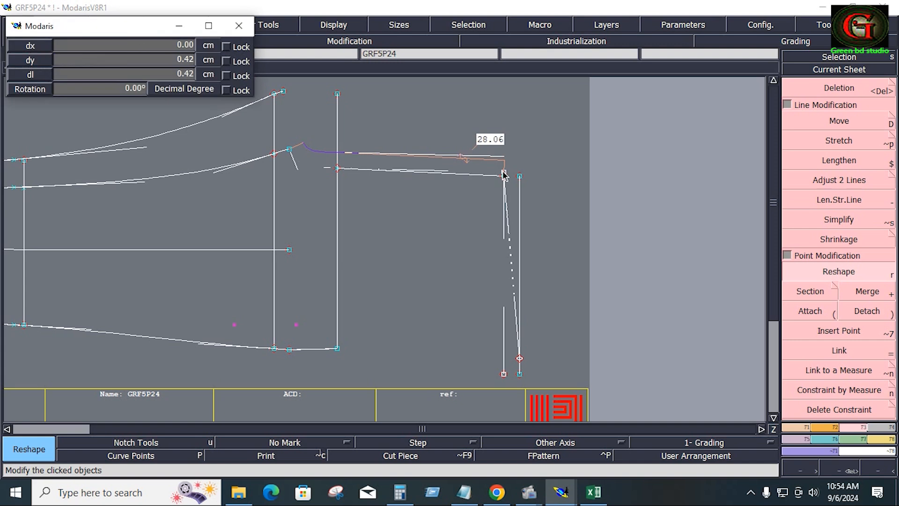
key("Down")
key("Down")
type("0.50")
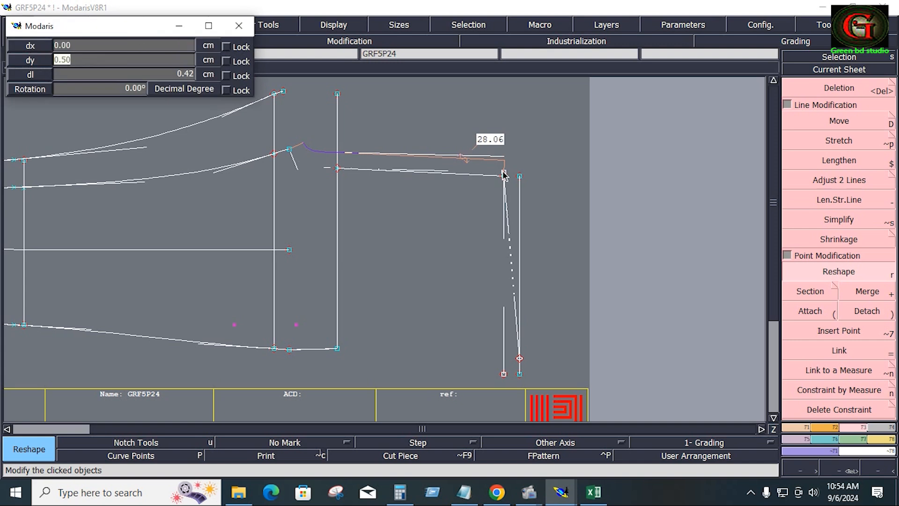
type(".75")
key("Return")
Delete the slanted waist line and redraw it as a Bezier from the moved rise end to the outer vertical guide with dl 23.18 cm.
left_click(520, 357)
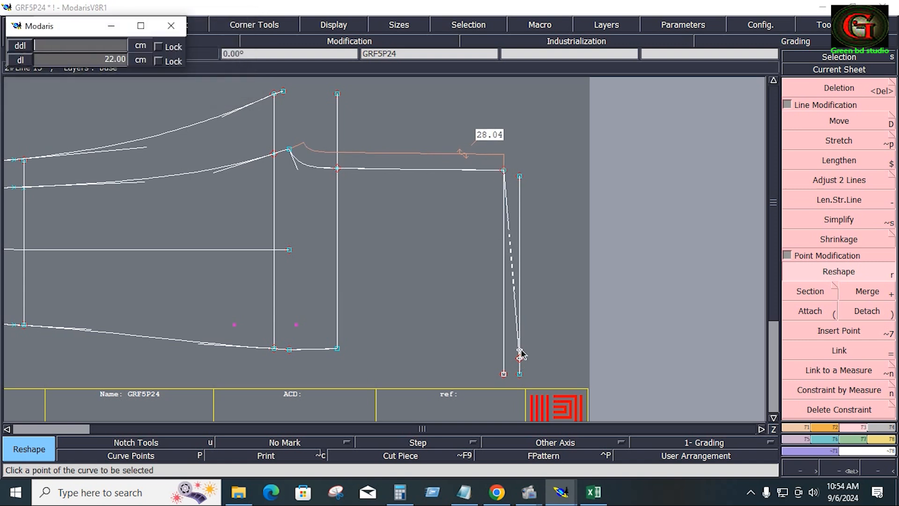
type(".75")
key("Return")
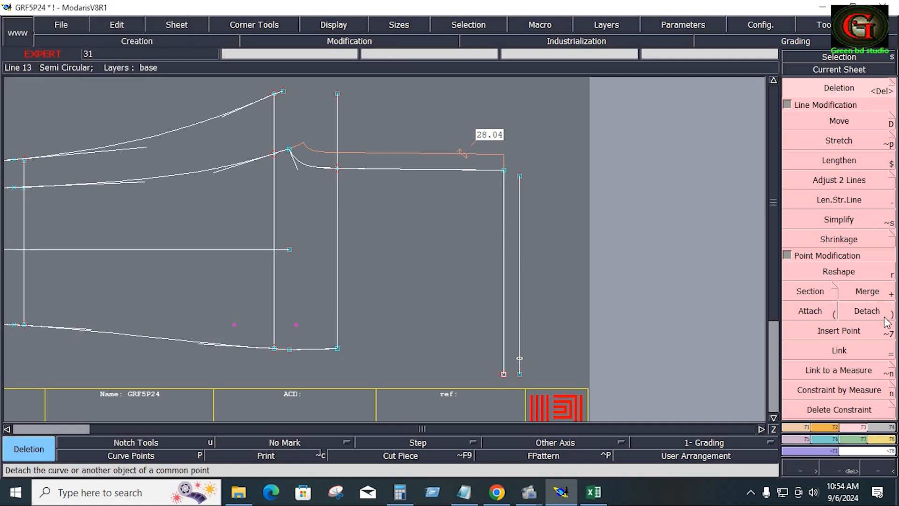
left_click(801, 428)
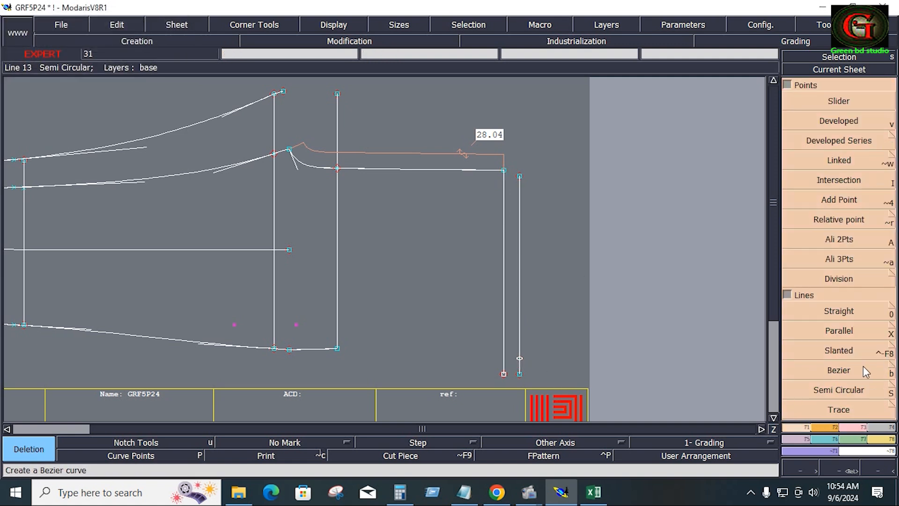
left_click(867, 369)
left_click(504, 170)
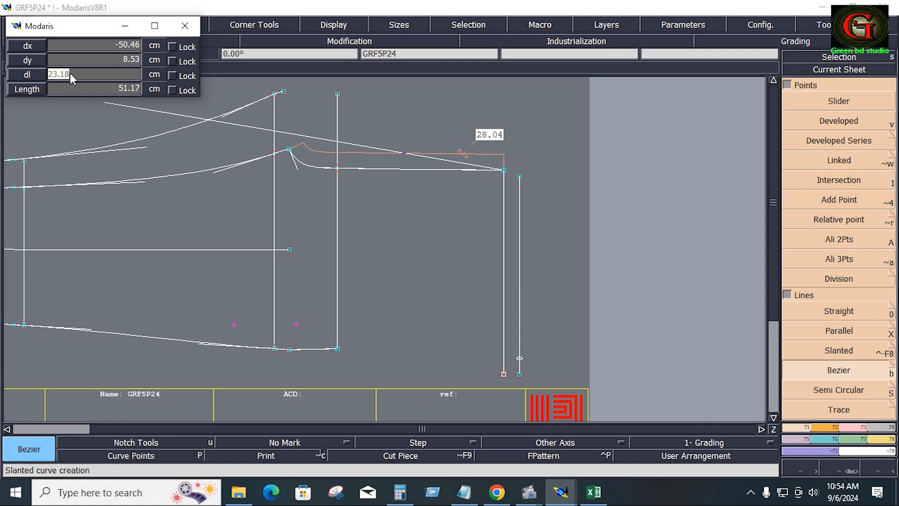
key("Return")
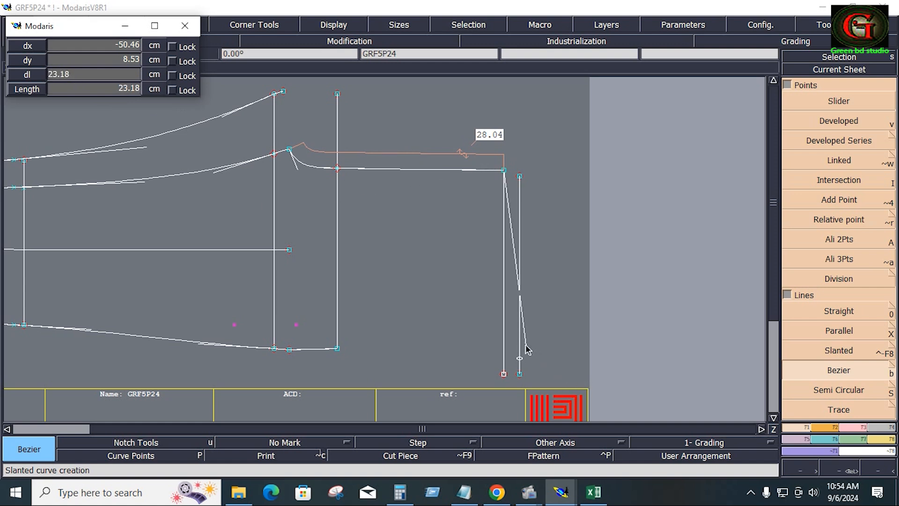
left_click(520, 351)
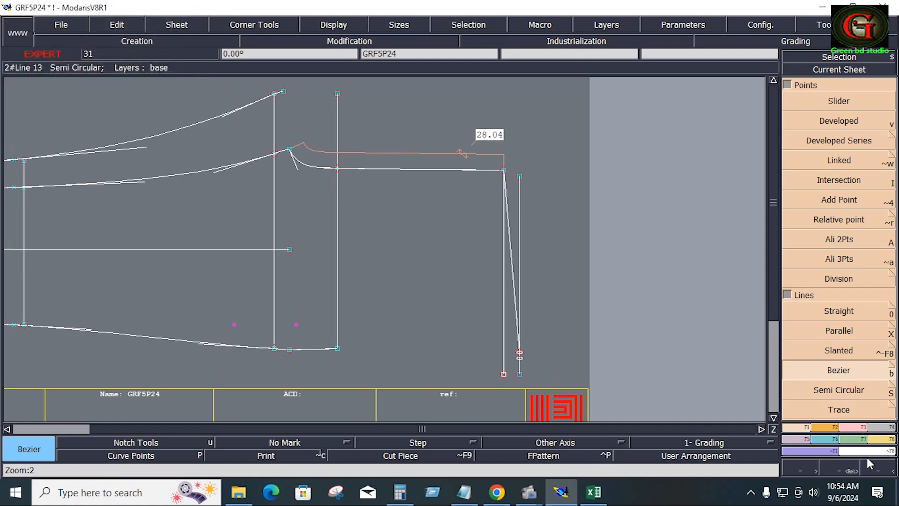
Reshape the new slanted waist line into a gentle inward curve between the front rise and the outer vertical guide.
left_click(862, 427)
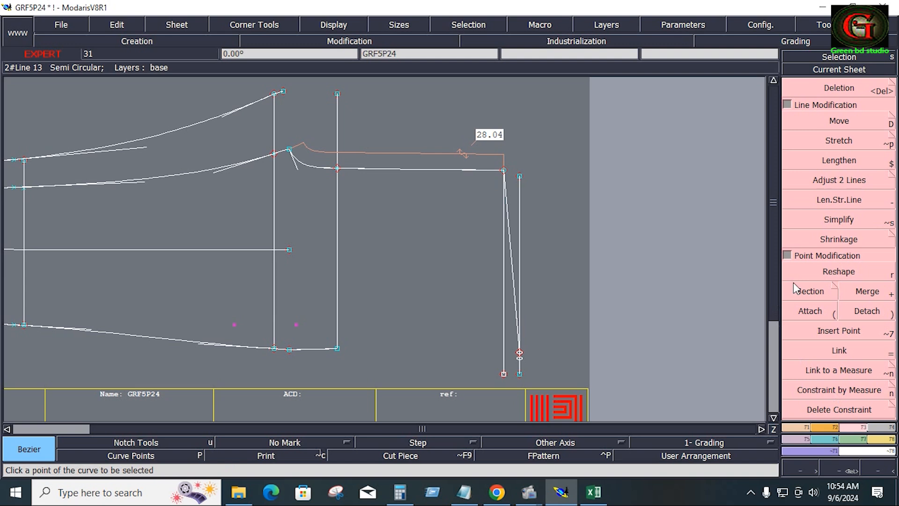
left_click(841, 275)
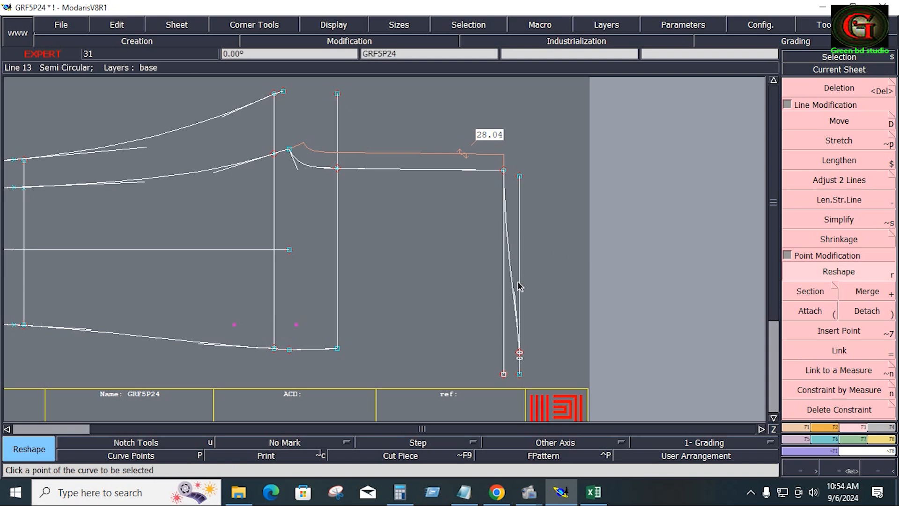
left_click(513, 301)
left_click(510, 302)
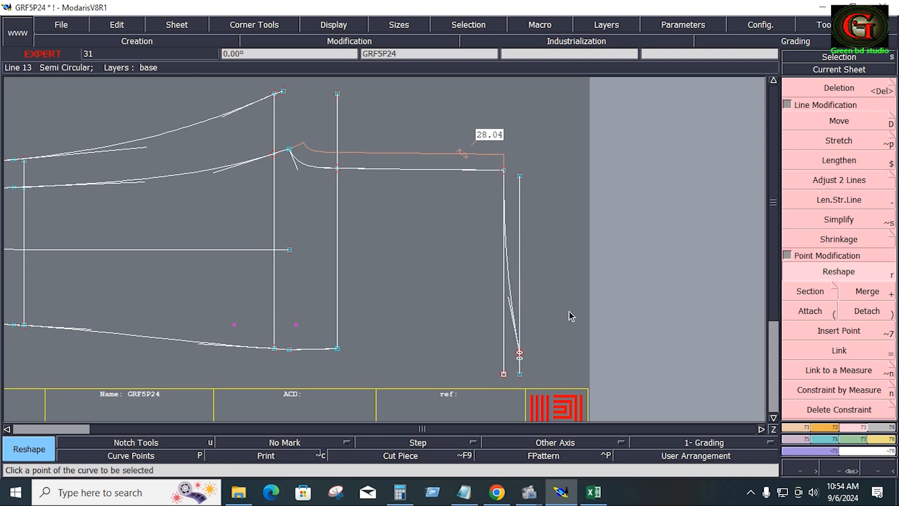
Add a dynamic length measure along the curved front waist line.
left_click(884, 439)
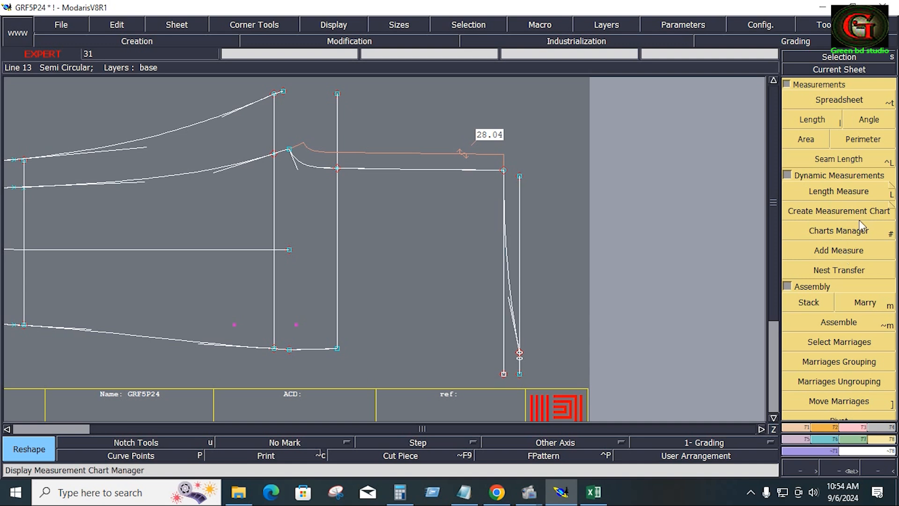
left_click(838, 191)
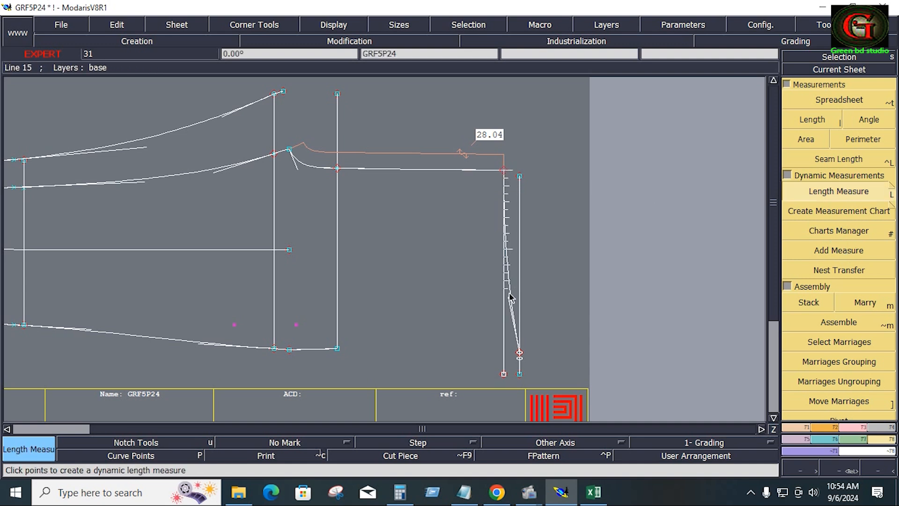
left_click(521, 353)
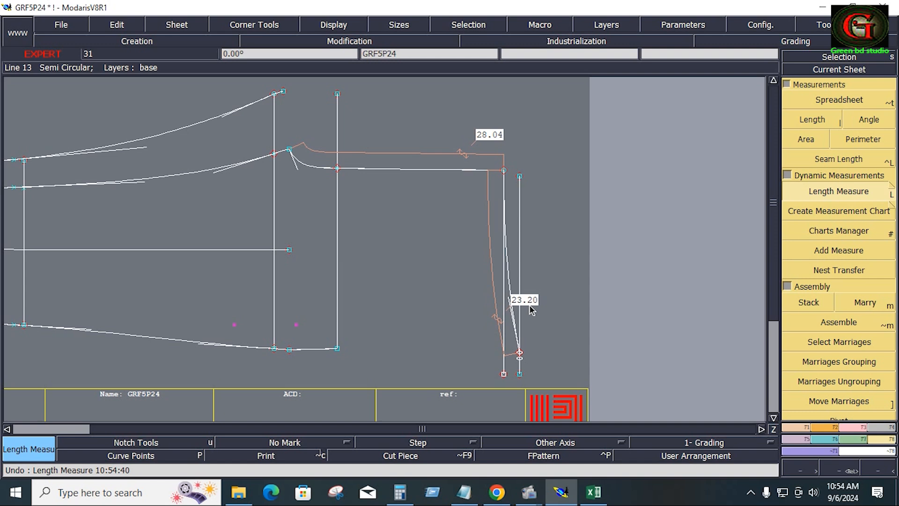
Insert the slider at the side end of the waist curve as a point in the vertical guide line.
left_click(851, 428)
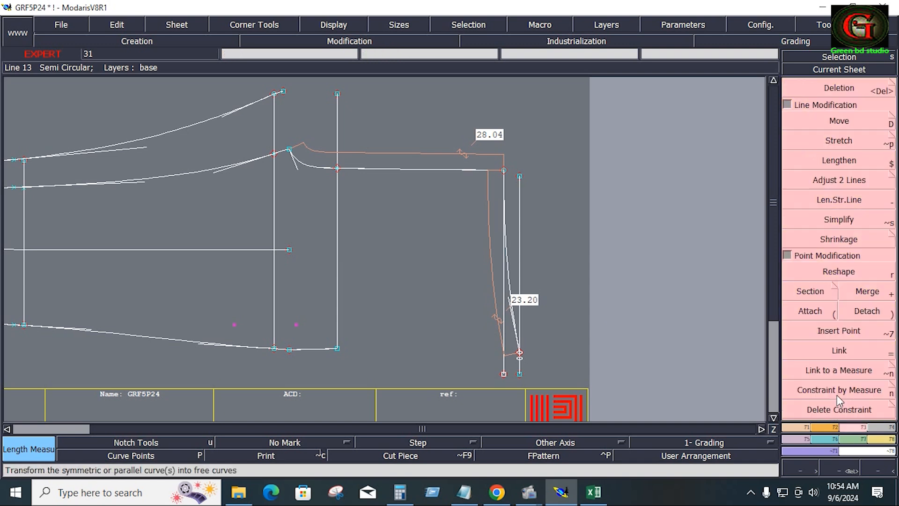
left_click(841, 331)
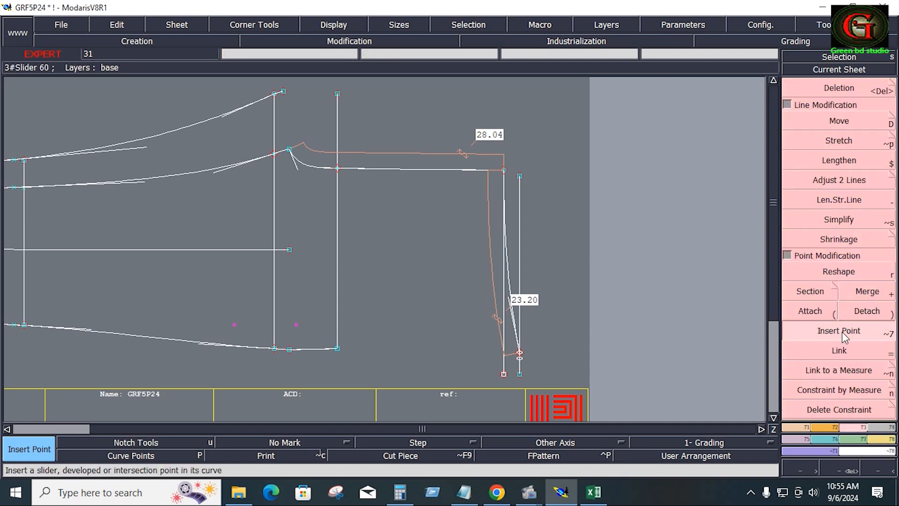
left_click(519, 354)
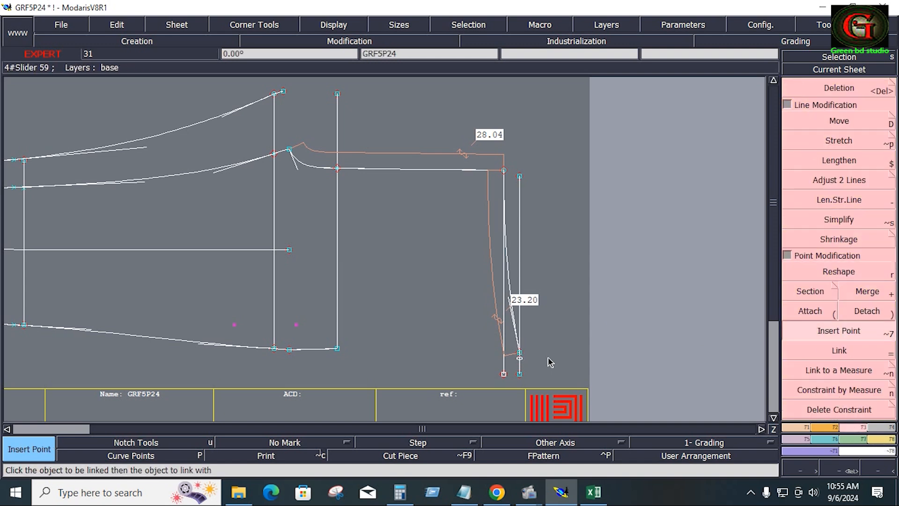
Draw a Bezier side seam line from the side end of the waist curve to the hip line's side end.
left_click(797, 428)
left_click(845, 370)
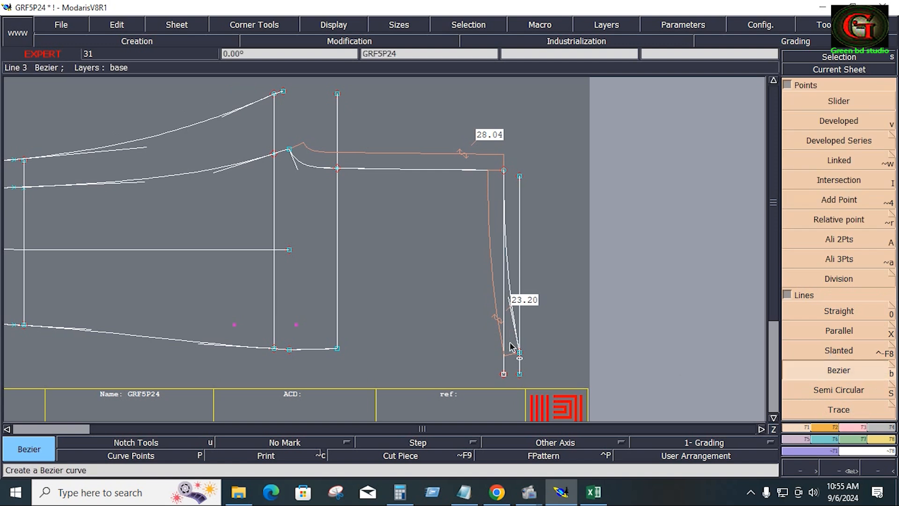
left_click(519, 352)
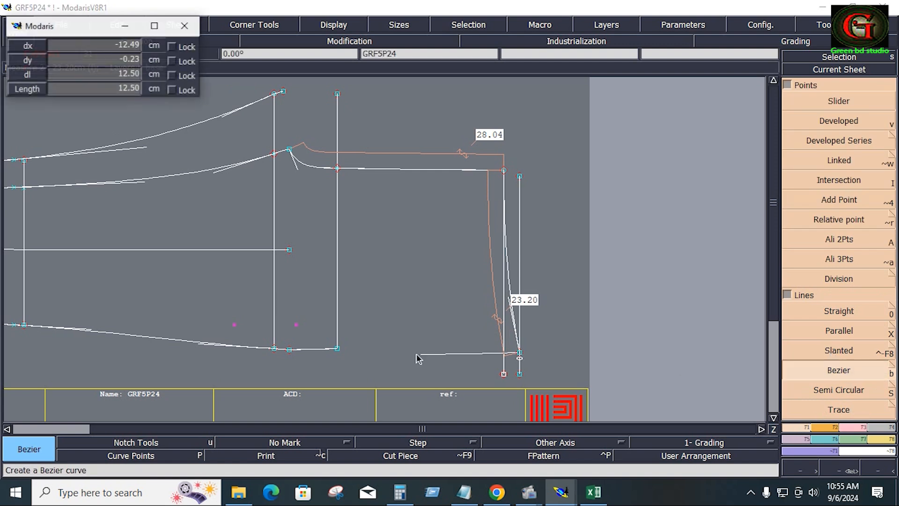
left_click(337, 348)
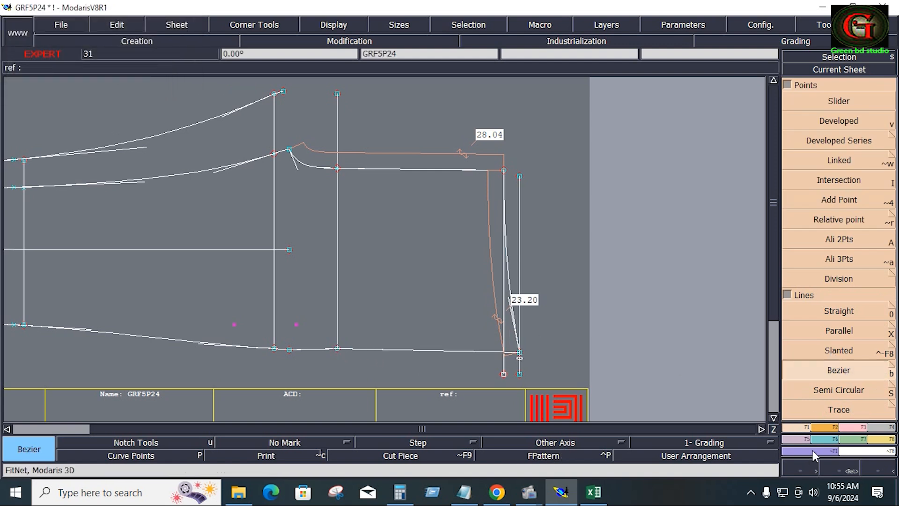
Align the hip line's side end with the side seam point at crotch level using Ali 2Pts.
left_click(859, 427)
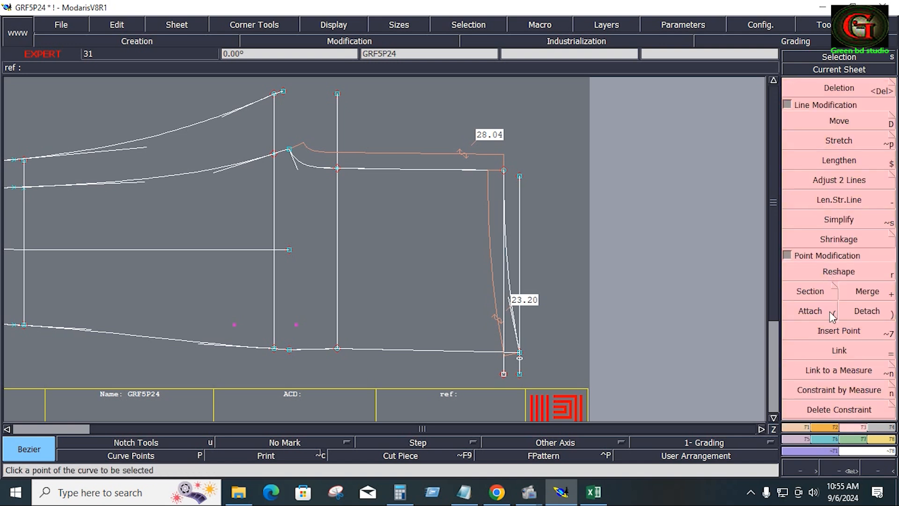
left_click(793, 431)
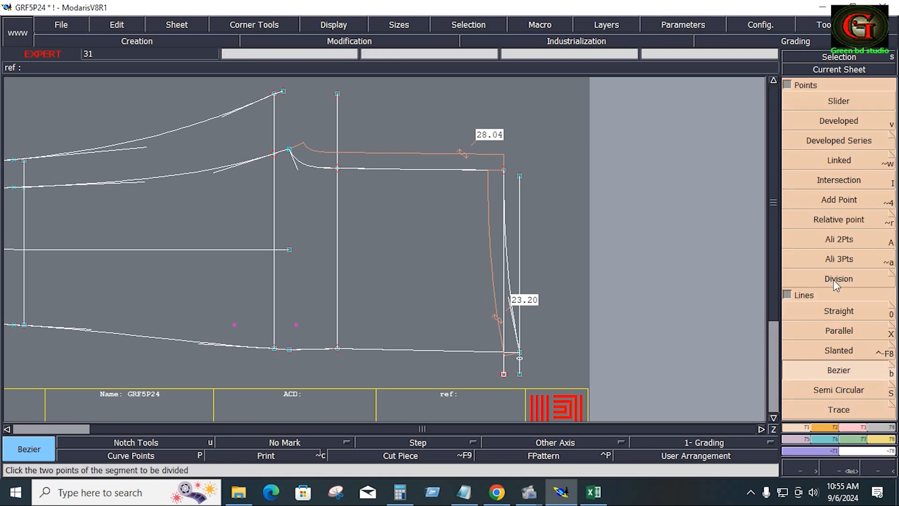
left_click(836, 240)
left_click(290, 350)
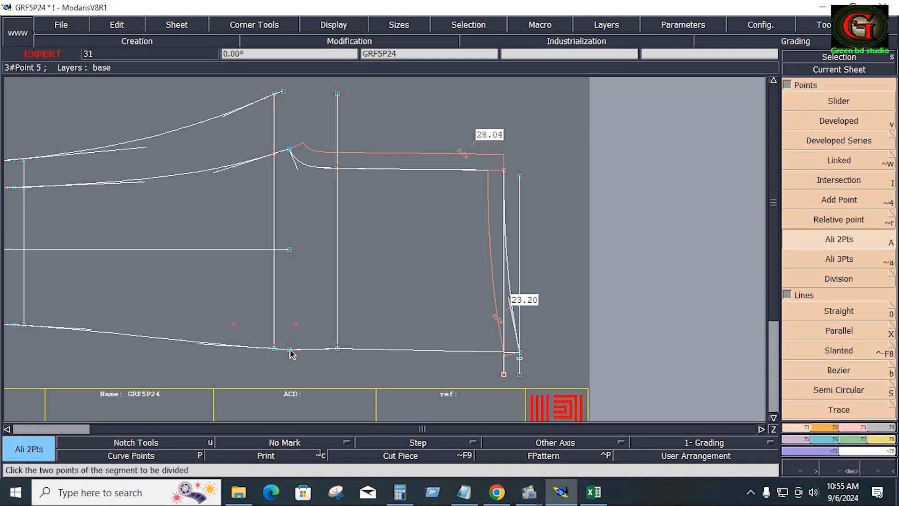
left_click(338, 349)
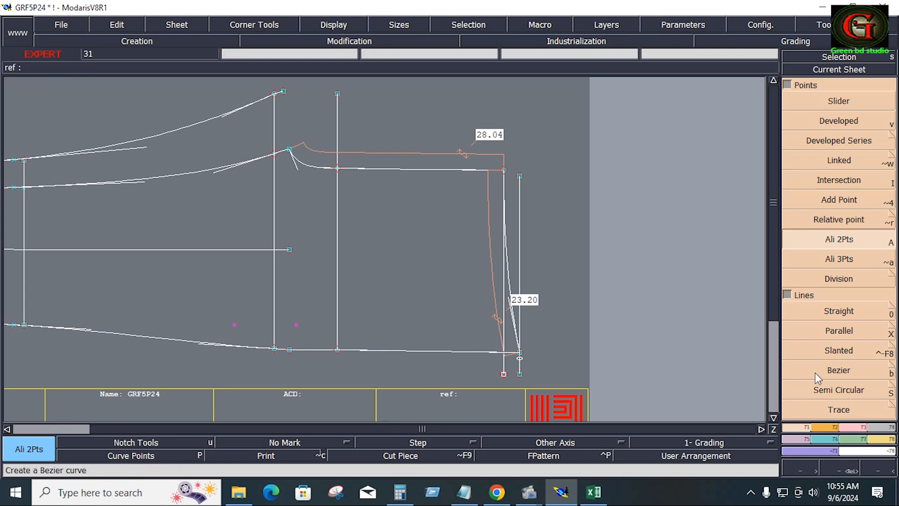
Reshape the upper side seam by moving its point at the hip line's side end slightly outward.
left_click(851, 427)
key("r")
left_click(337, 349)
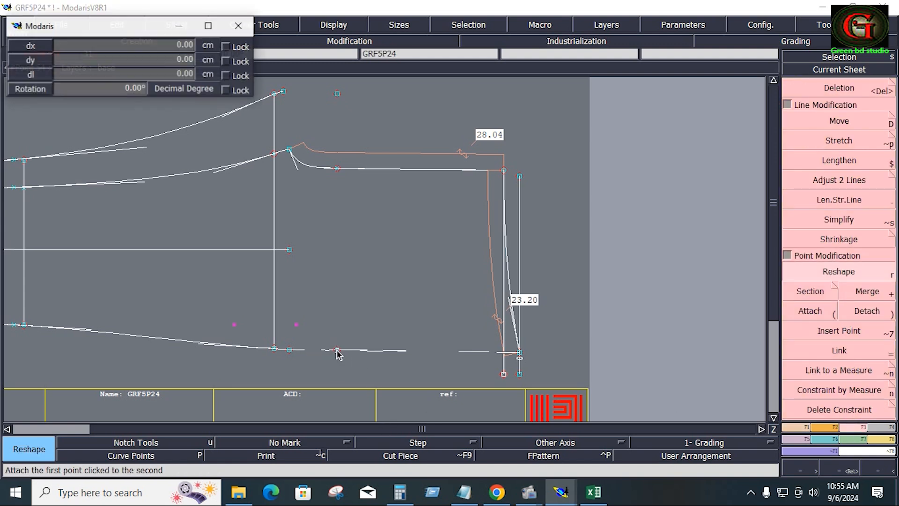
left_click(338, 355)
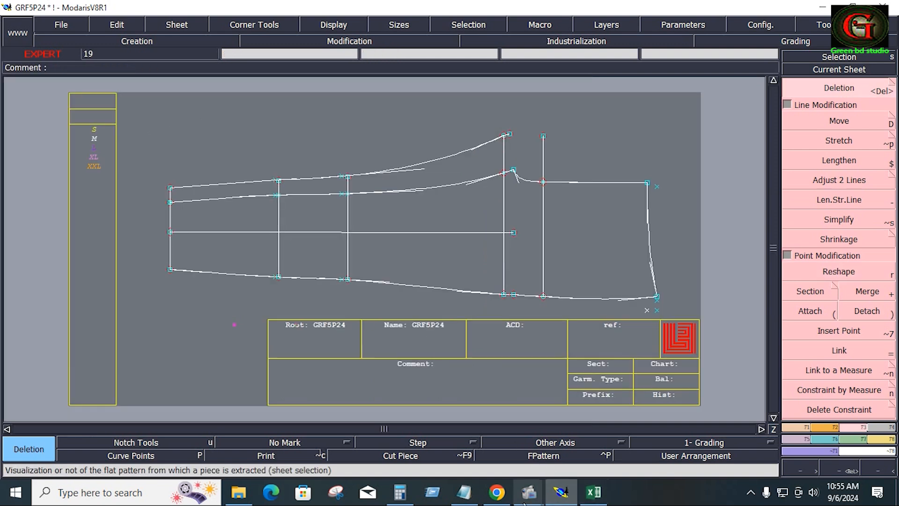
Save the GRF5P24 model and continue past the detected anomalies.
left_click(593, 492)
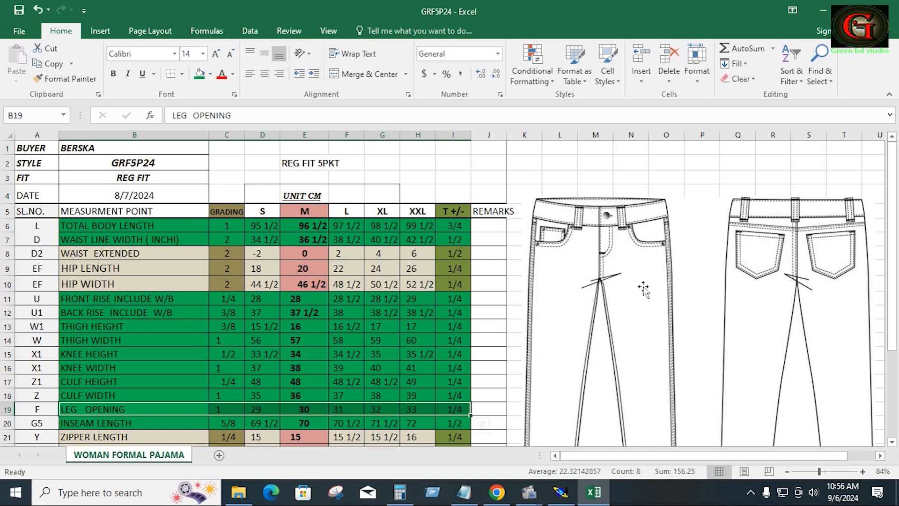
key("alt+Tab")
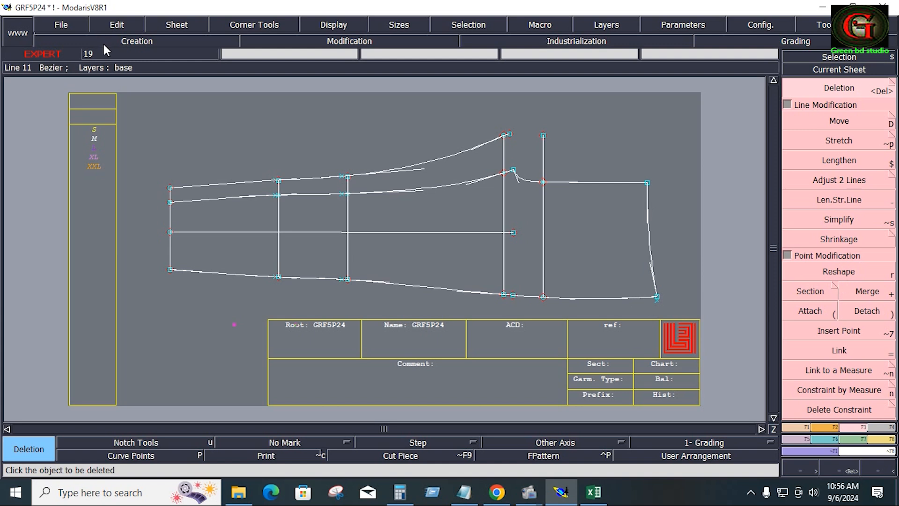
left_click(71, 26)
left_click(77, 75)
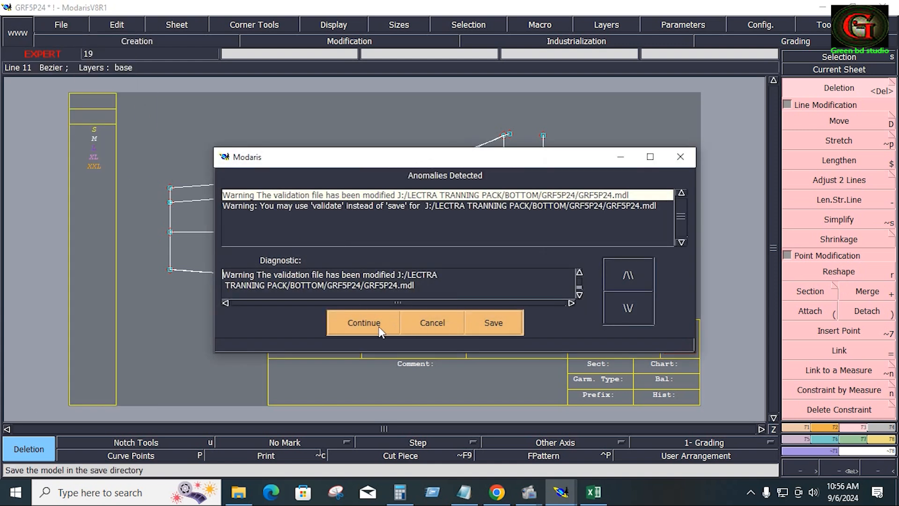
left_click(364, 323)
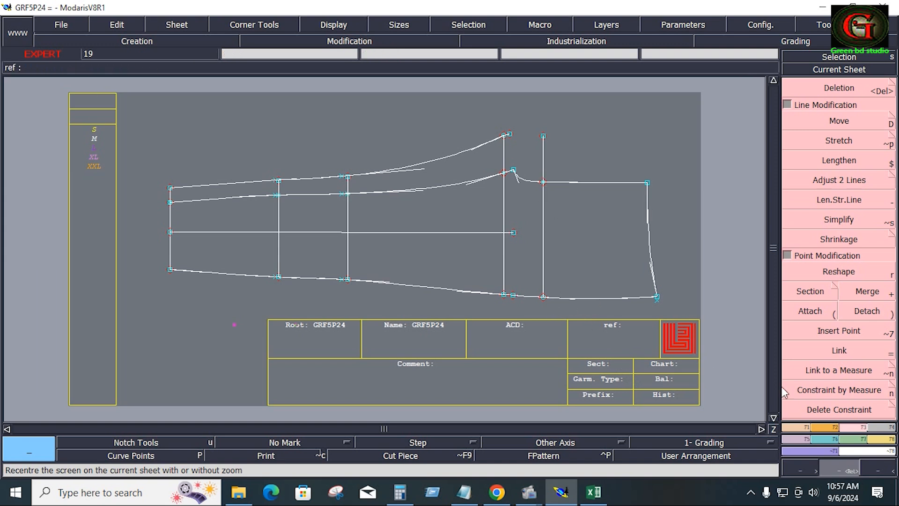
Switch to the Excel measurement chart and fill the HIP WIDTH row with green.
left_click(593, 493)
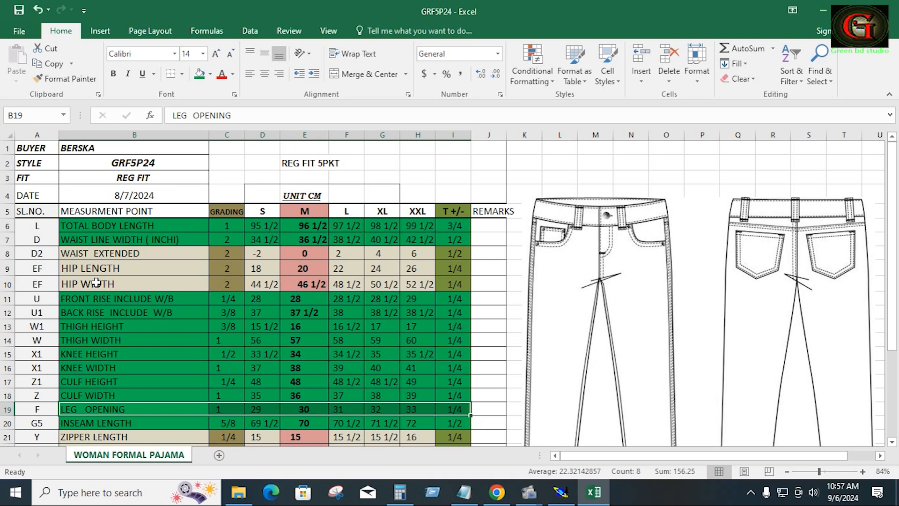
left_click_drag(62, 285, 449, 285)
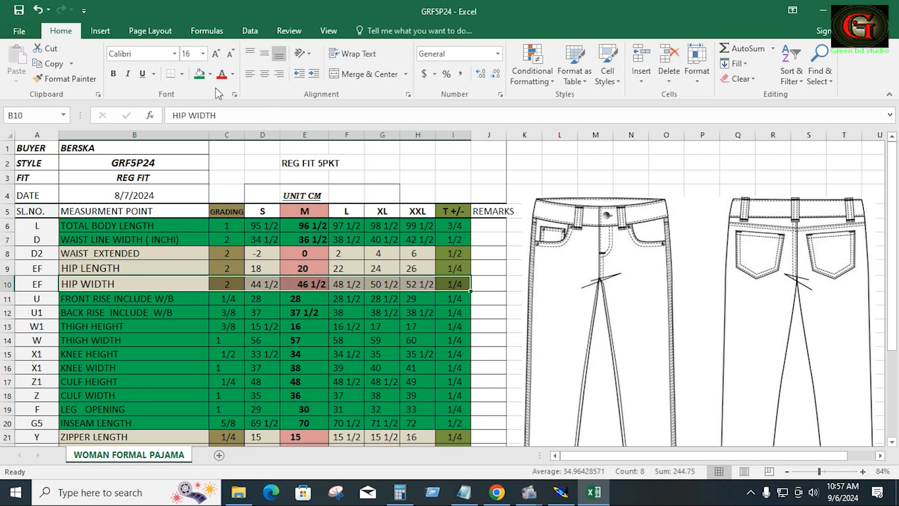
Calculate half of the size M hip width in Calculator as 46.5 ÷ 2.
left_click(395, 494)
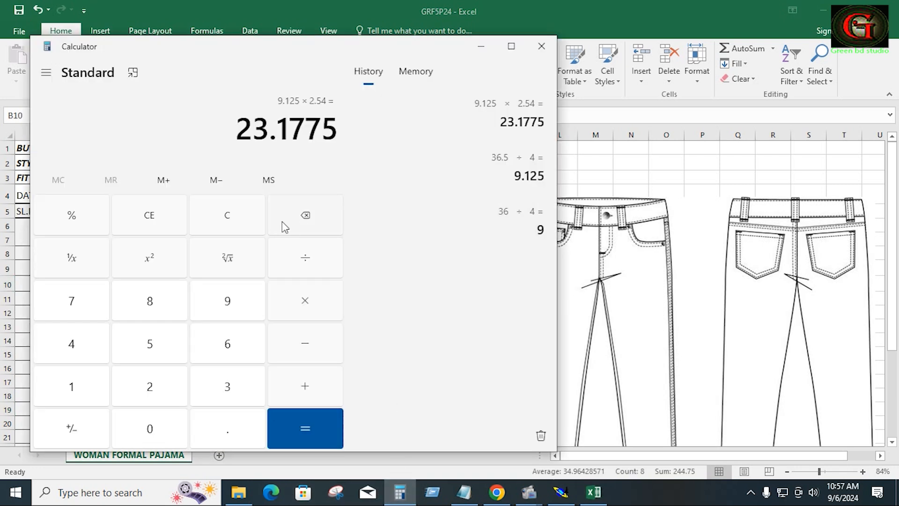
left_click(239, 224)
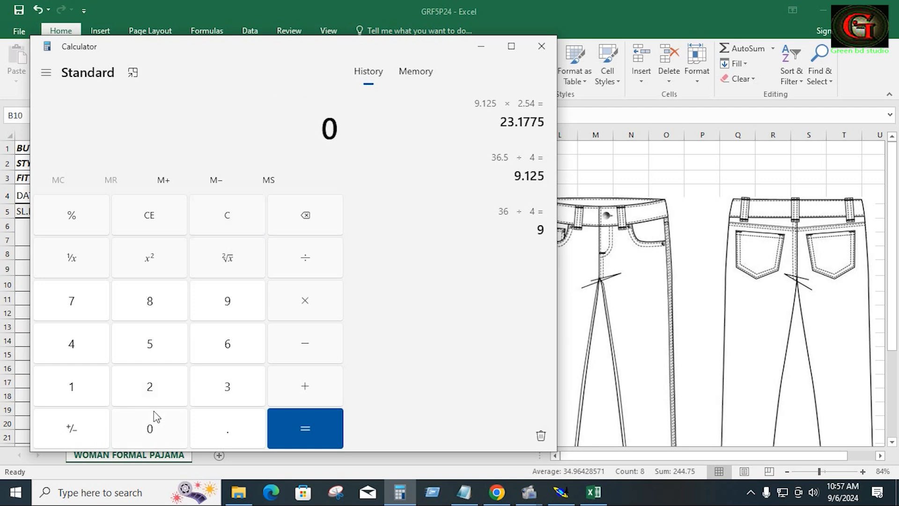
left_click(73, 348)
left_click(229, 354)
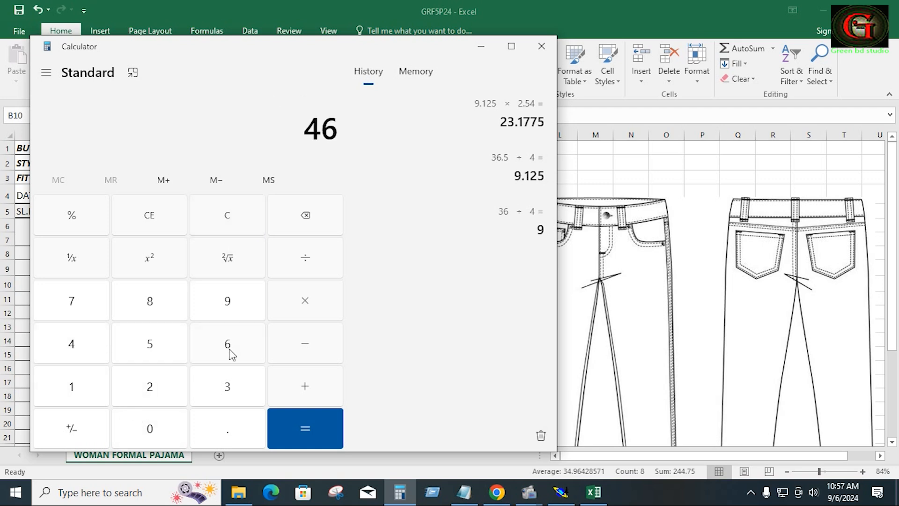
left_click(234, 437)
left_click(152, 347)
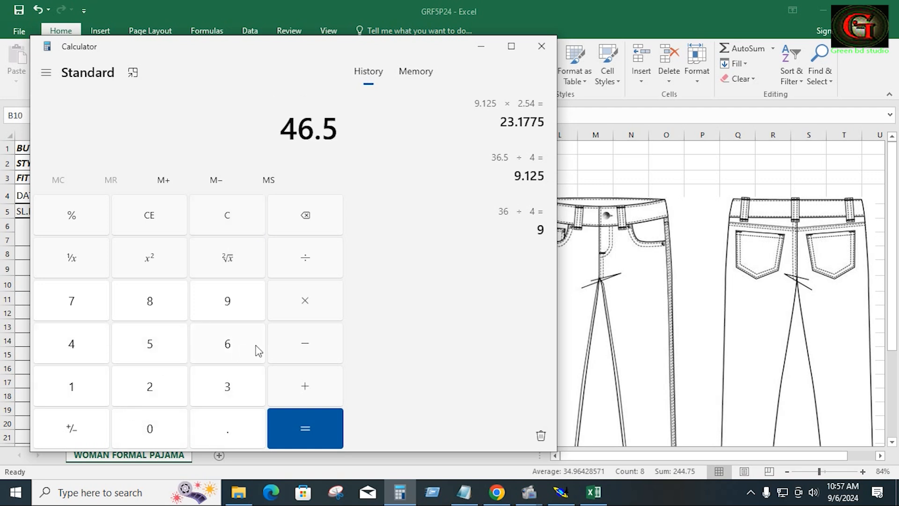
left_click(302, 259)
left_click(154, 386)
left_click(320, 435)
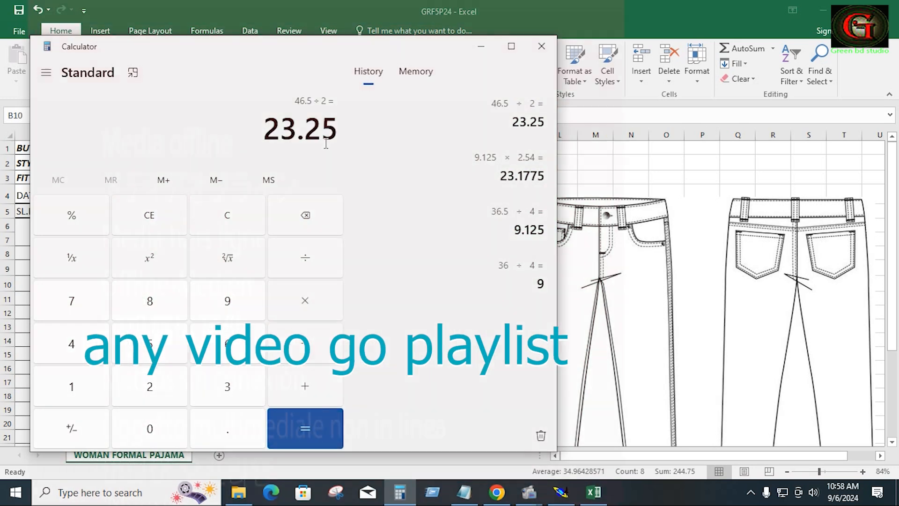
Back in Modaris, create a dynamic length measure on the hip line from front rise to side seam and compare it with the calculated half hip width.
left_click(561, 491)
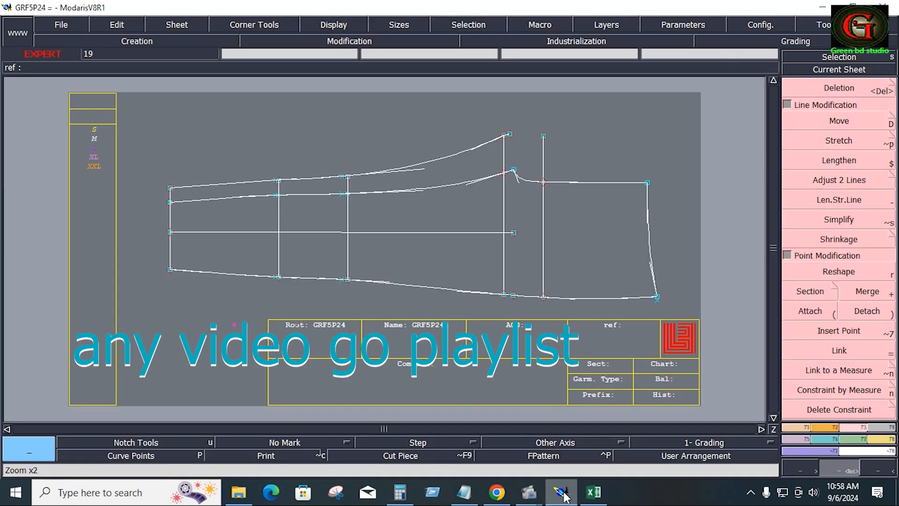
left_click(882, 440)
left_click(879, 197)
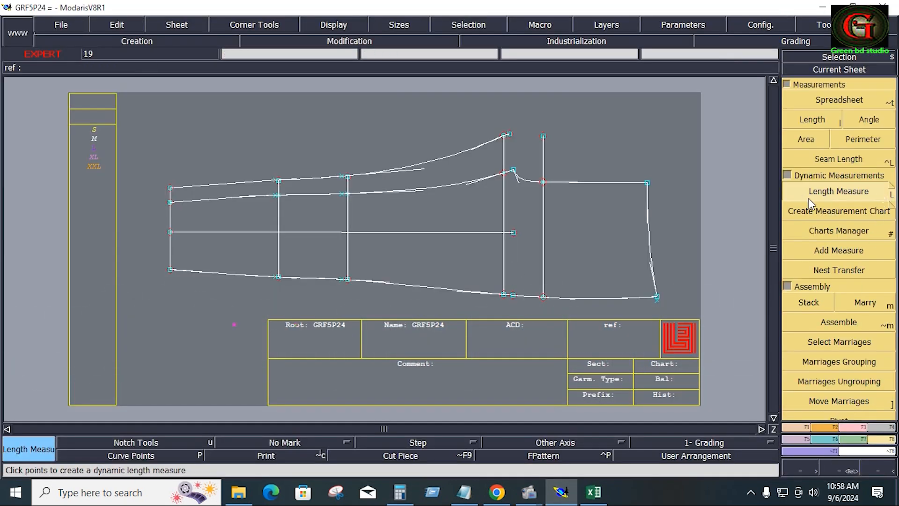
left_click(543, 182)
left_click(543, 296)
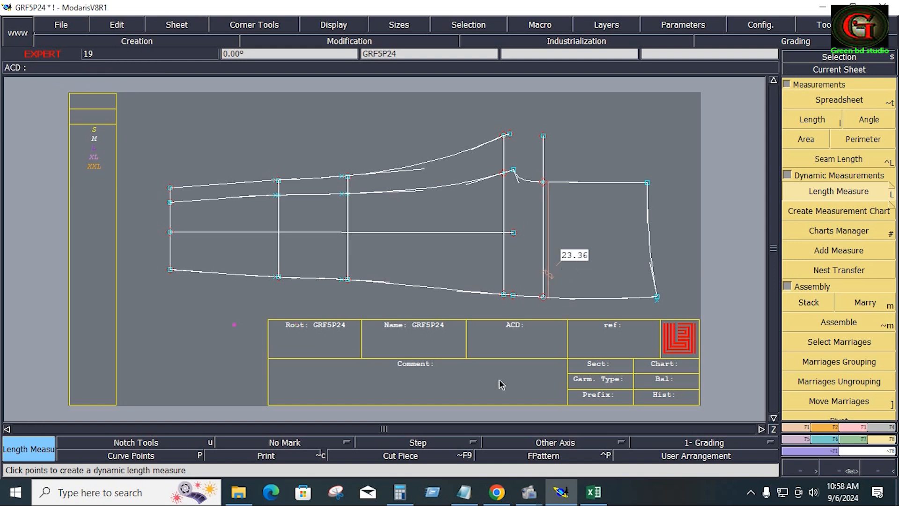
left_click(595, 495)
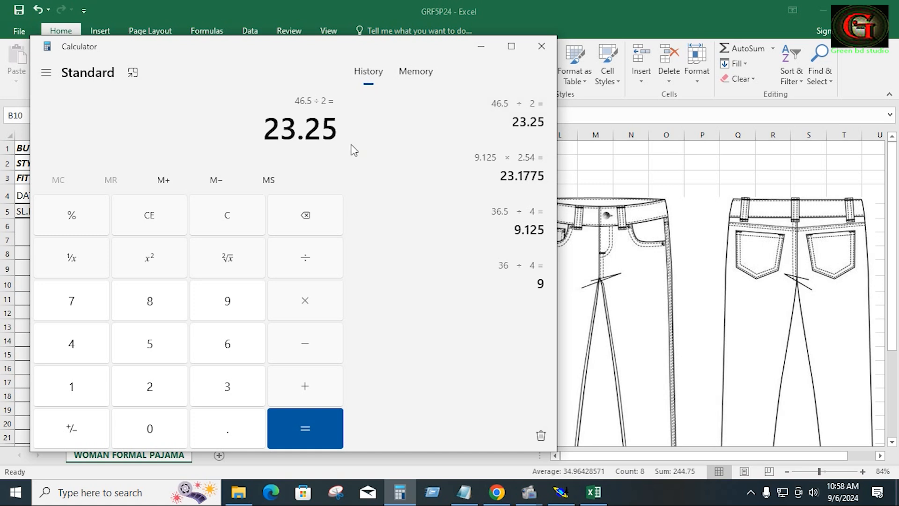
left_click(564, 495)
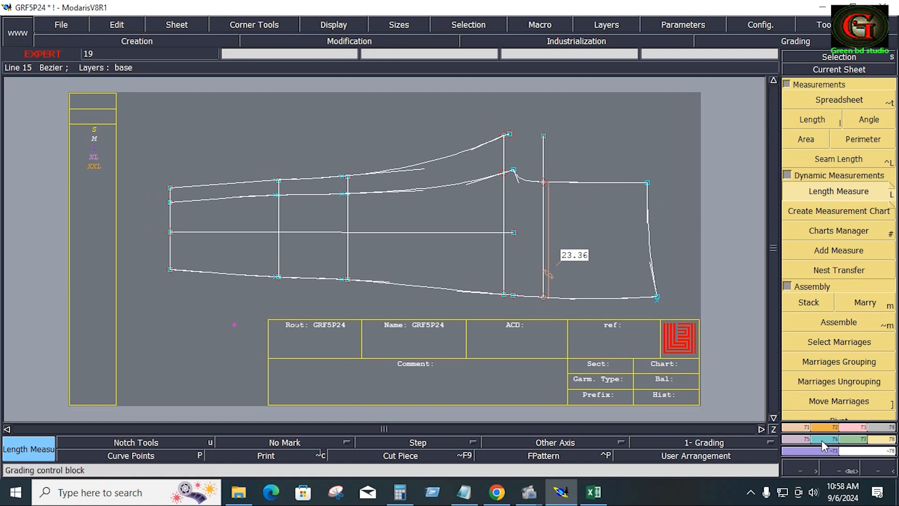
Draw a Bezier back rise from the back crotch point through the hip line's front rise point past the waist, and shape it into a smooth curve.
key("b")
left_click(509, 135)
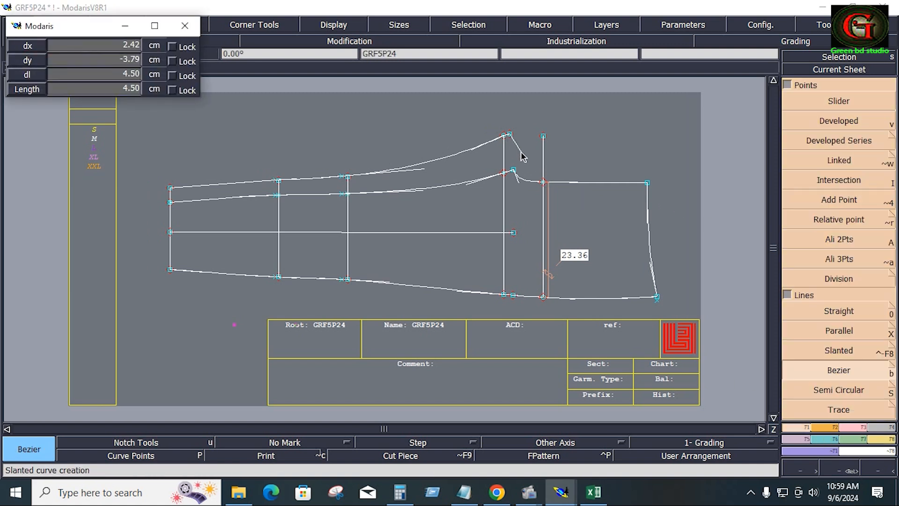
left_click(543, 181)
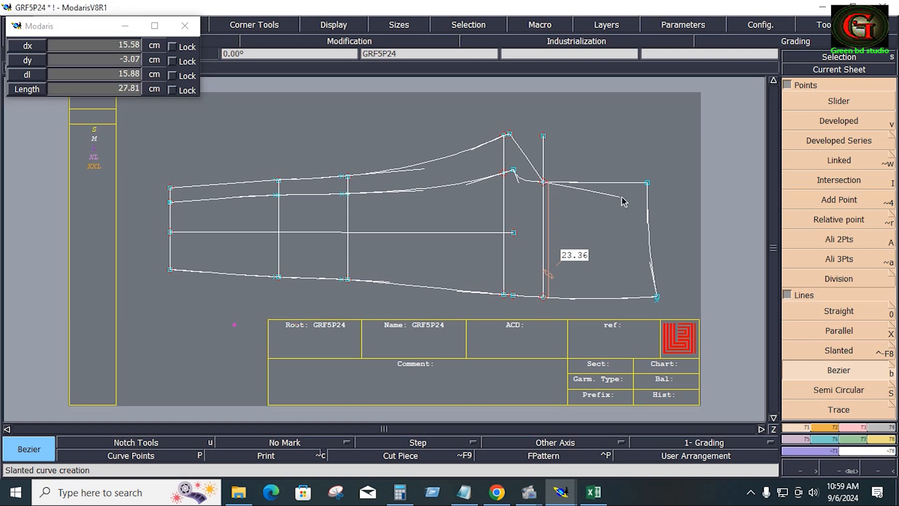
right_click(678, 195)
key("Return")
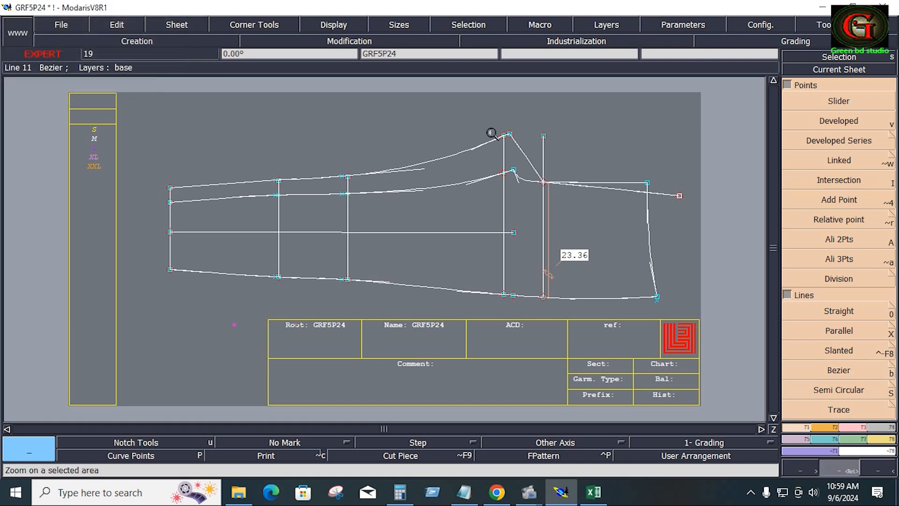
left_click_drag(488, 123, 684, 323)
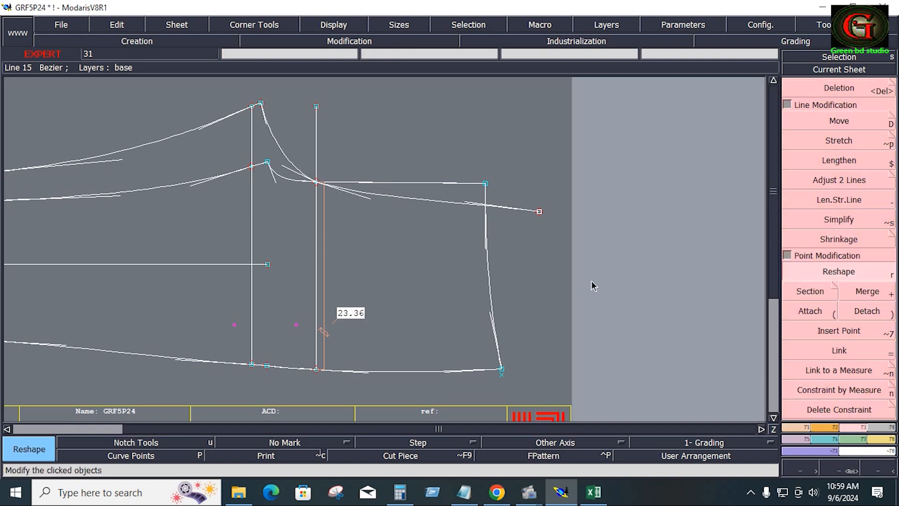
Add a dynamic length measure along the back rise curve and check the size M back rise in the Excel chart.
left_click(881, 438)
left_click(883, 195)
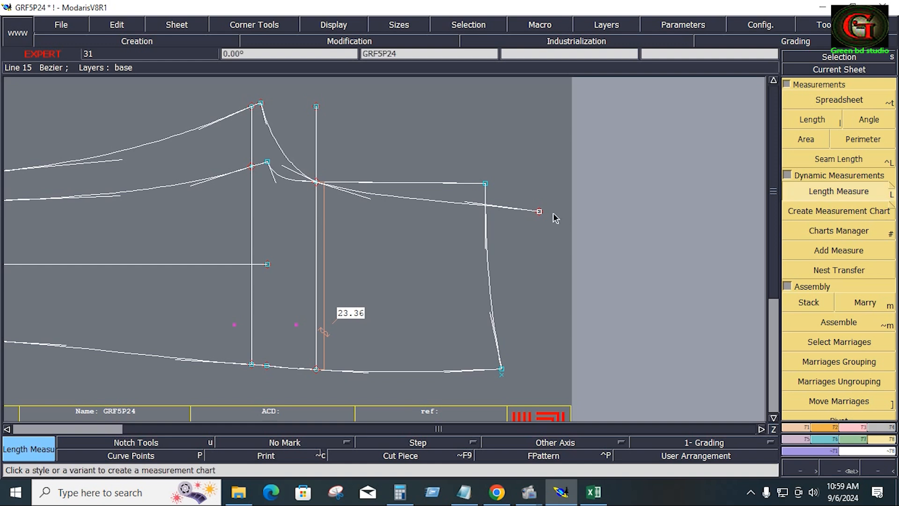
key("alt+Tab")
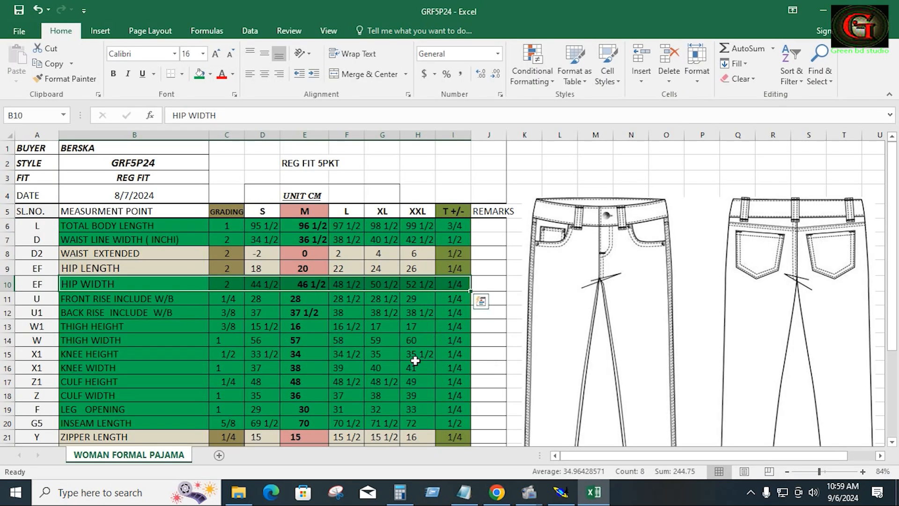
scroll(415, 360, "down", 2)
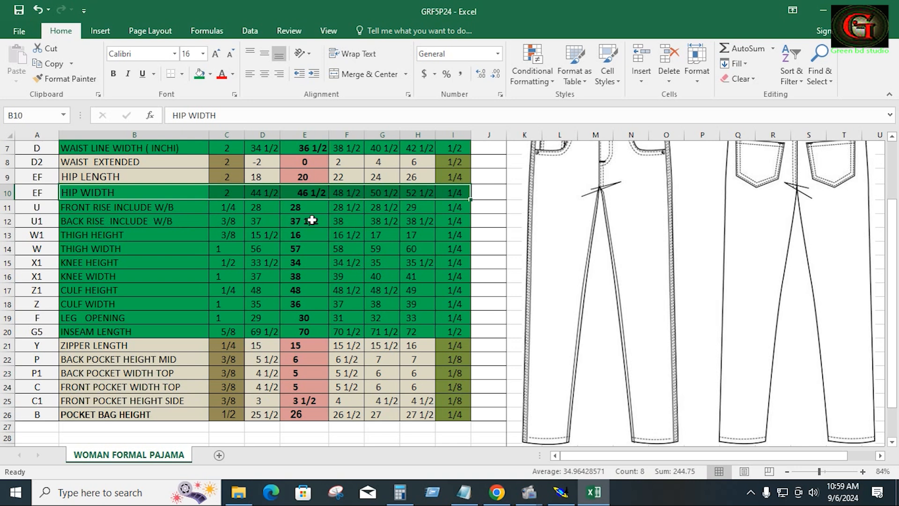
left_click(312, 220)
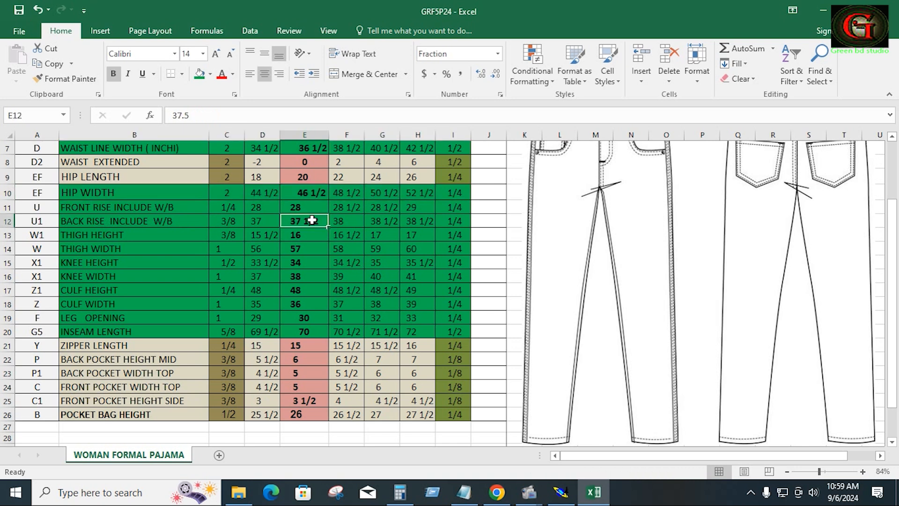
left_click(560, 491)
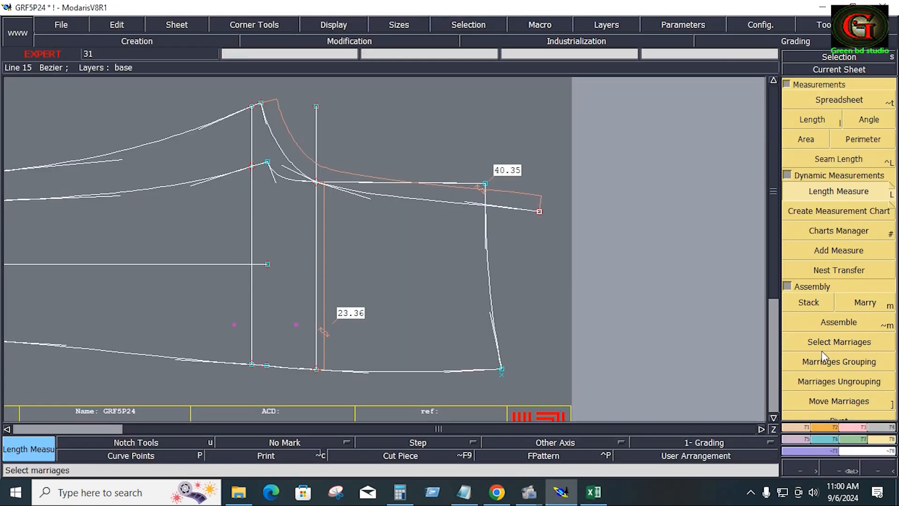
Reshape the back rise curve's waist end inward to bring its length to about 37.59 cm.
left_click(853, 426)
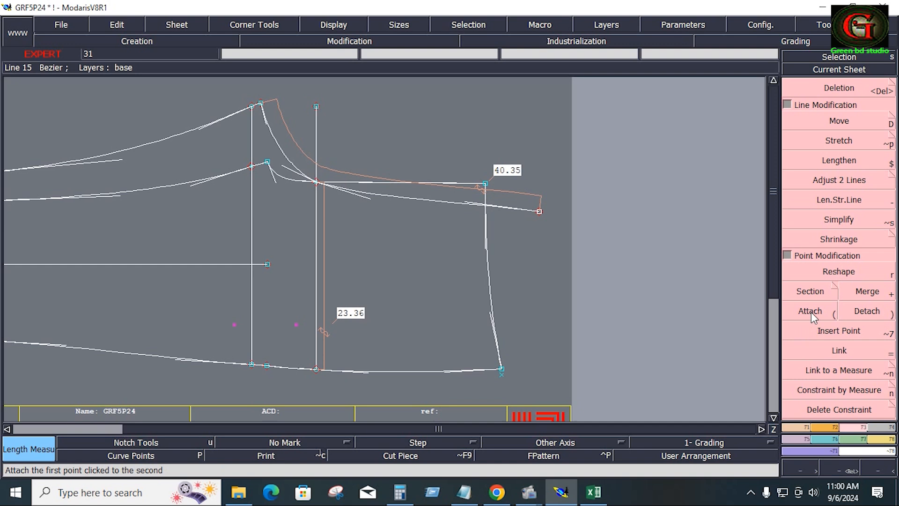
left_click(829, 276)
left_click_drag(540, 212, 518, 213)
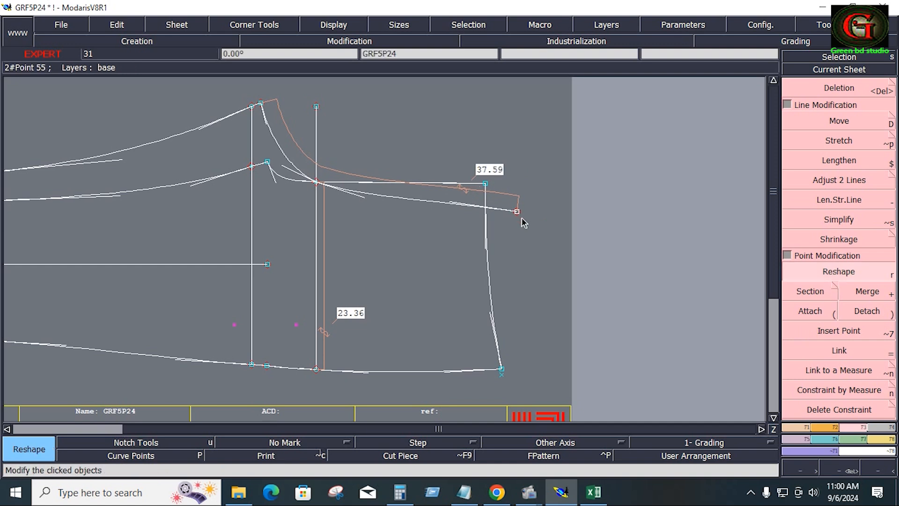
Try to draw a 23.18 cm Bezier back waist line from the back rise's waist end to the vertical guide at the side seam.
key("b")
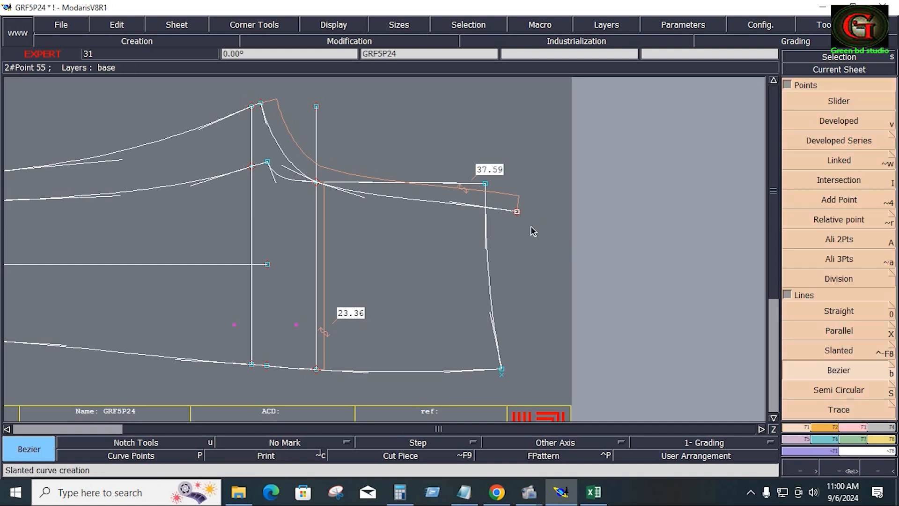
left_click(517, 212)
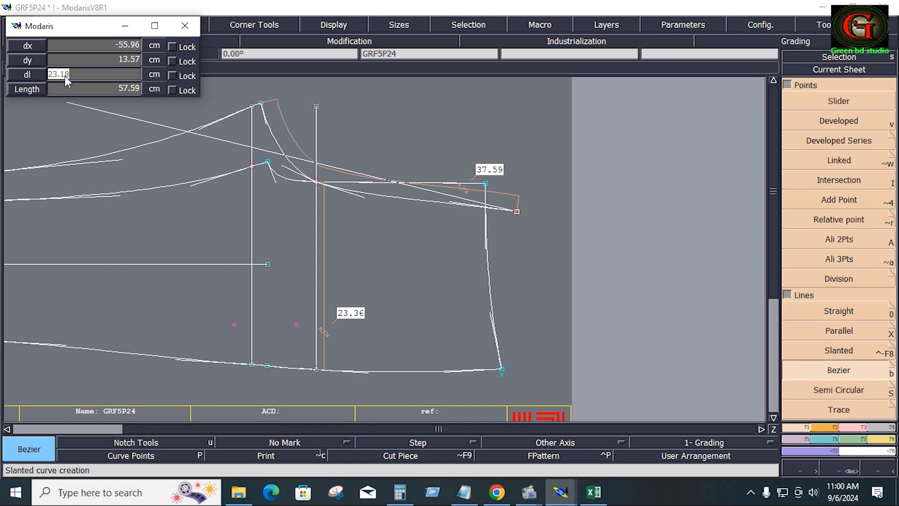
key("Return")
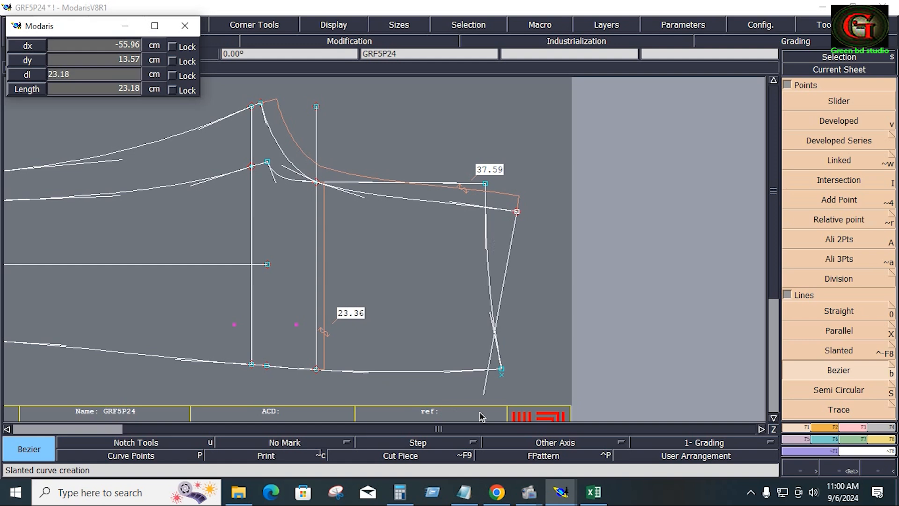
left_click(502, 401)
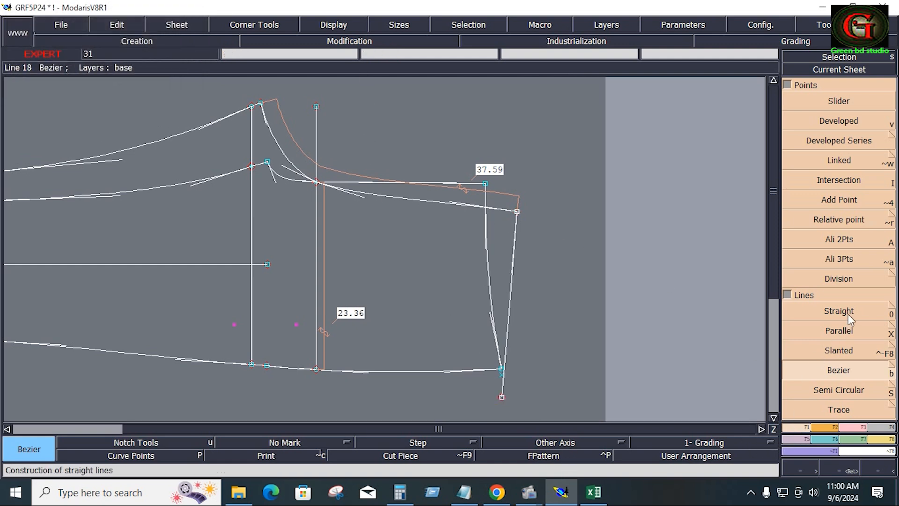
Create a parallel of the back rise curve at a distance of 23.178 cm.
left_click(786, 85)
left_click(839, 280)
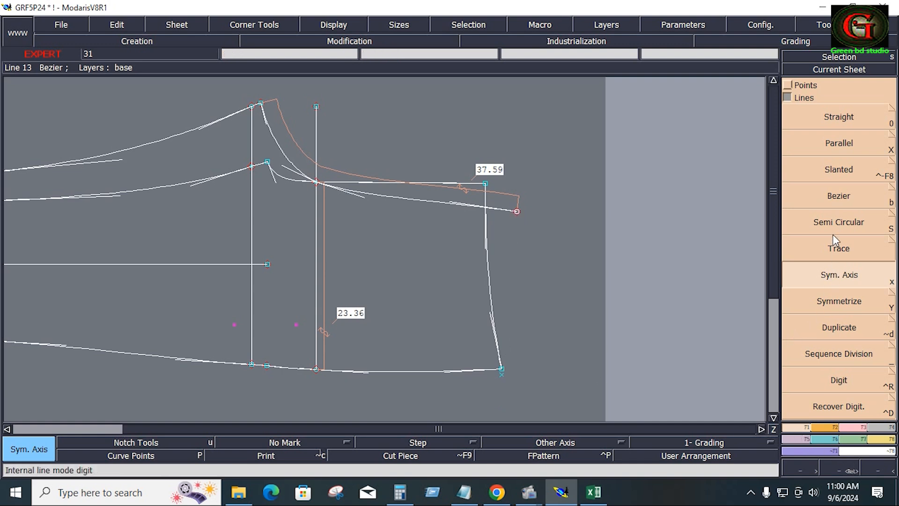
left_click(836, 145)
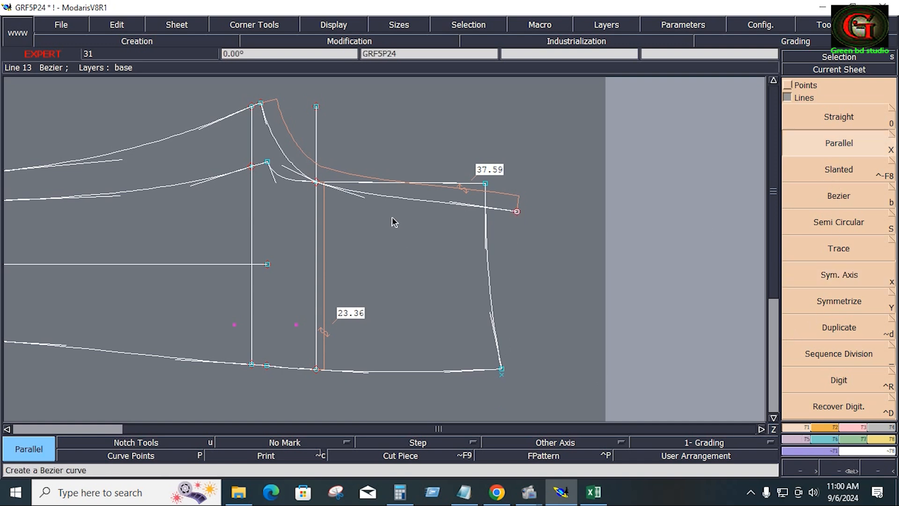
left_click(417, 201)
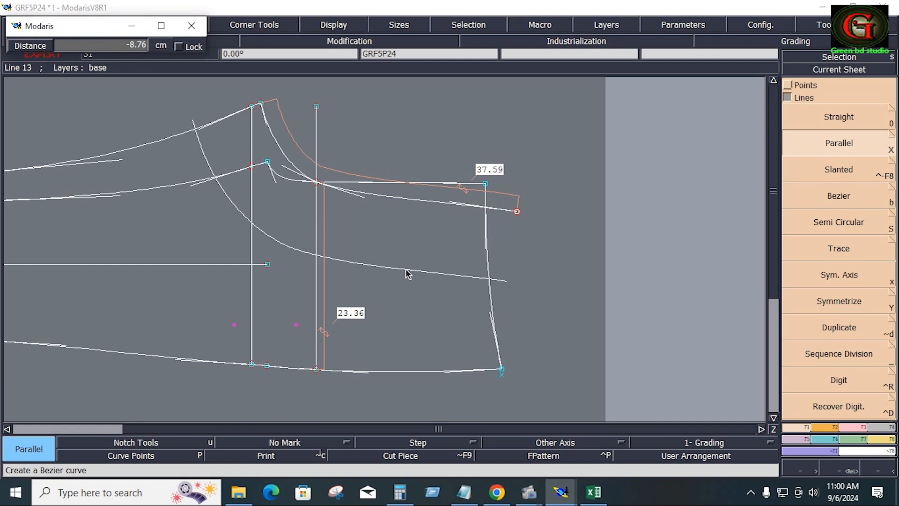
type("2.00")
type("23.178")
key("Return")
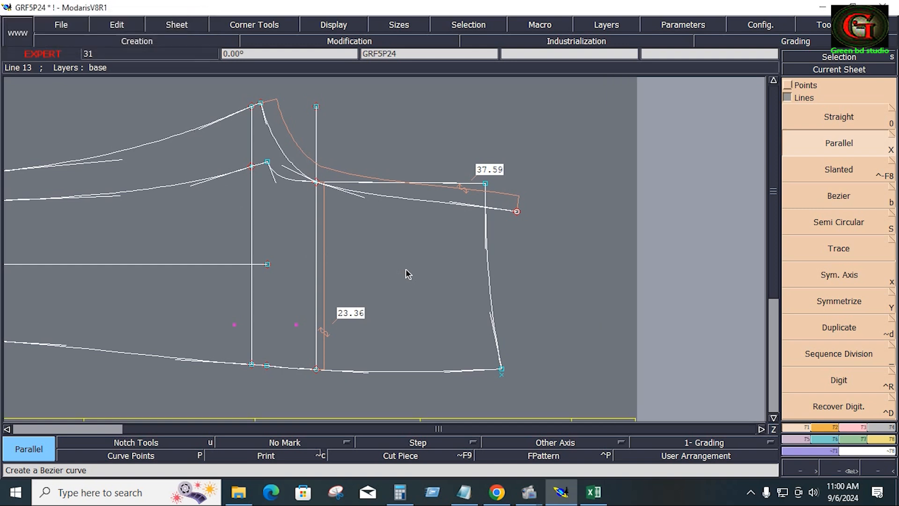
Create a parallel of the back rise curve toward the side seam at a distance of 23.18 cm.
left_click(412, 201)
key("Down")
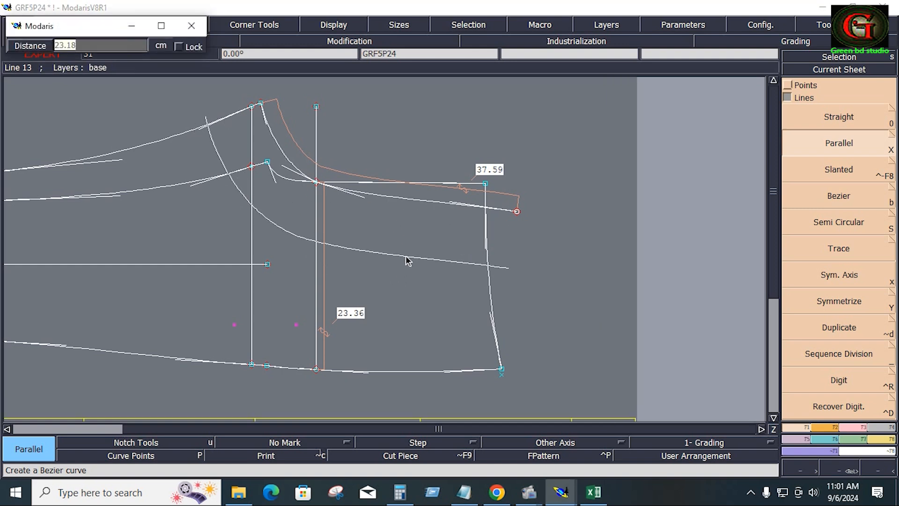
type("-")
key("Return")
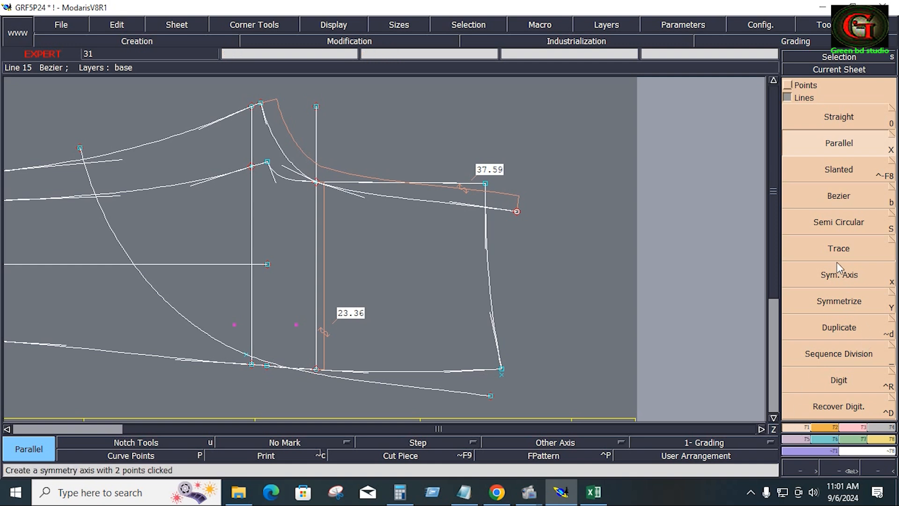
Draw the back waist as a Bezier line from the waist end of the parallel curve to the back rise's waist end.
left_click(850, 185)
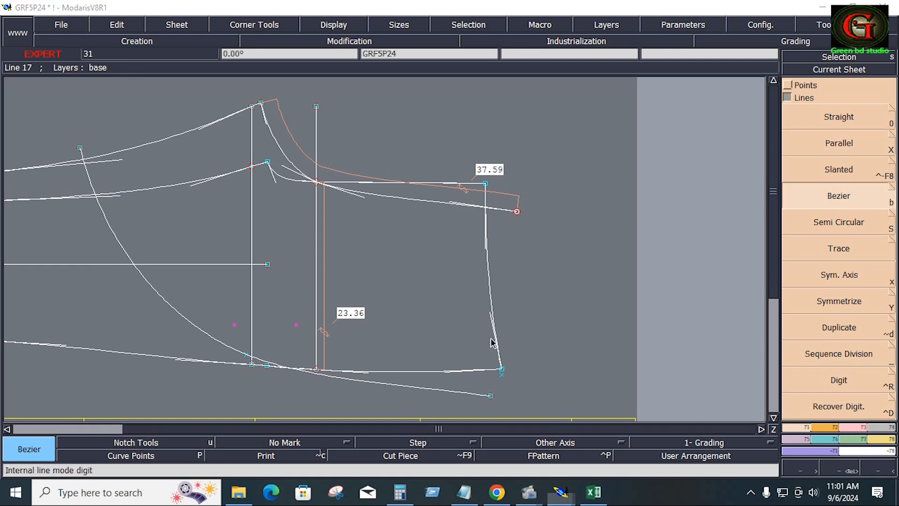
left_click(490, 396)
left_click(517, 211)
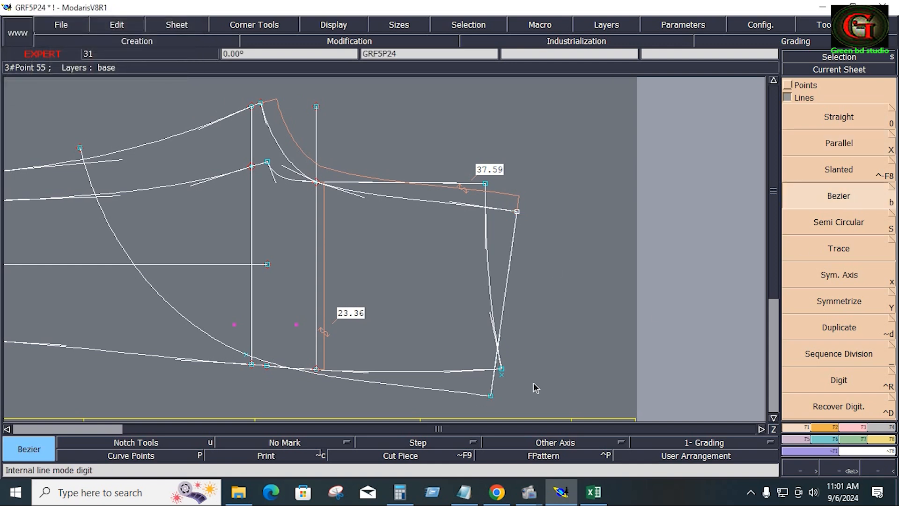
Move the side-seam ends of the front and back waist lines together by -0.50 cm in X and 0 in Y.
scroll(533, 384, "up", 2)
left_click(850, 426)
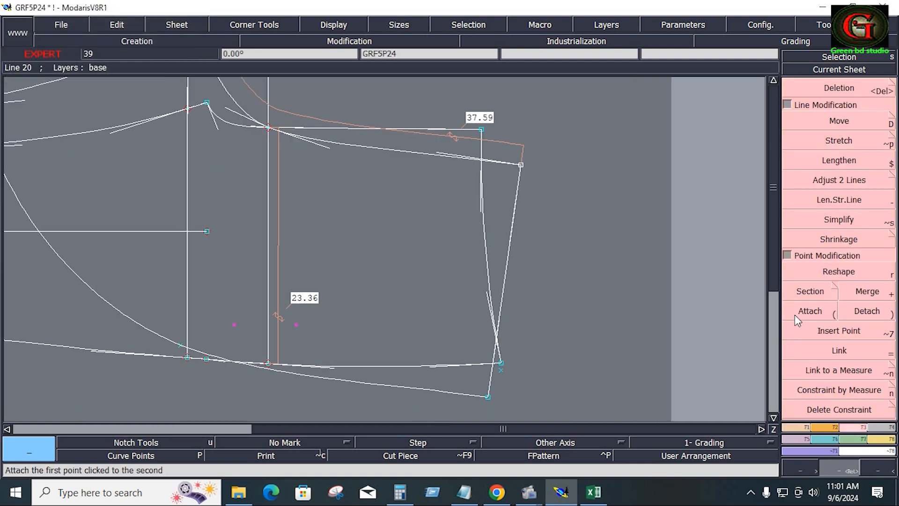
left_click(832, 273)
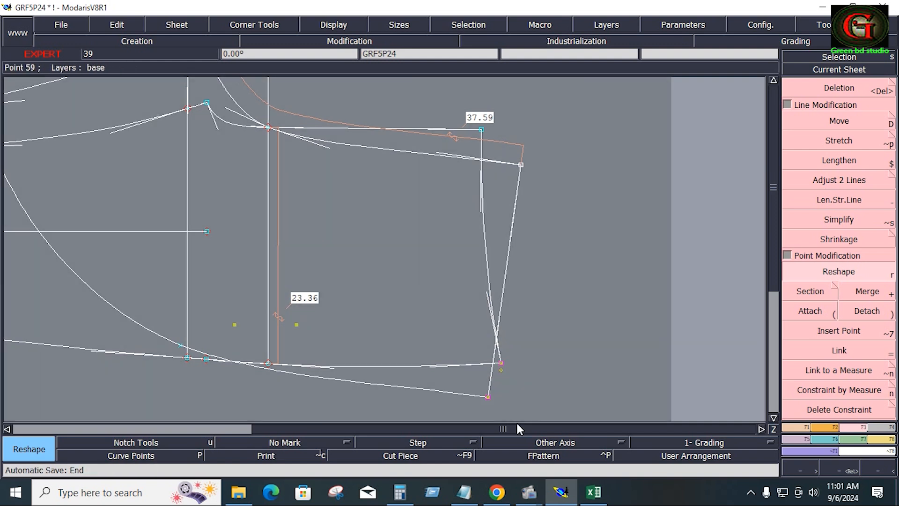
key("s")
left_click(837, 121)
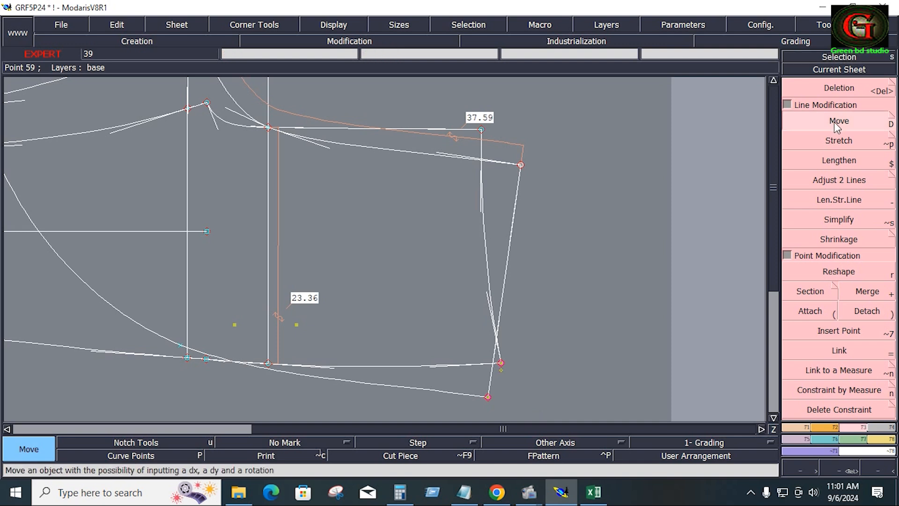
left_click_drag(501, 365, 498, 369)
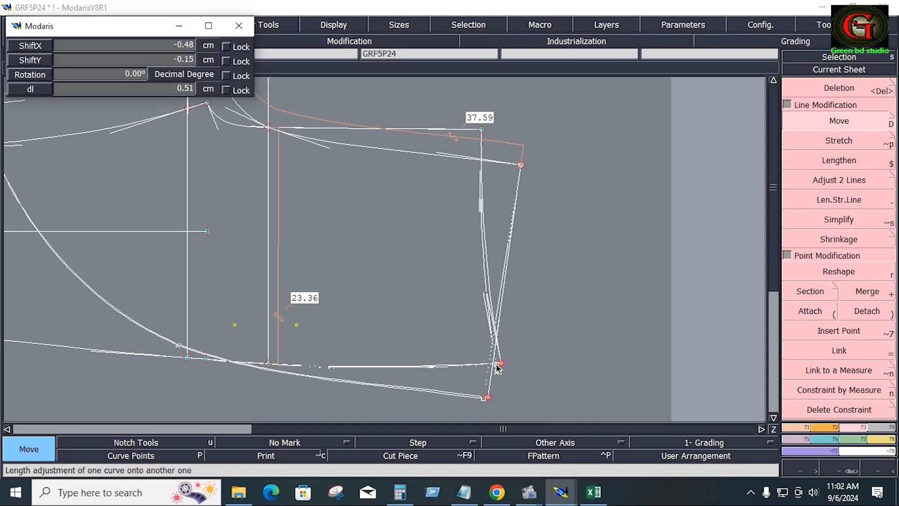
key("Down")
key("BackSpace")
type("-0.5")
key("Down")
key("BackSpace")
key("Down")
key("BackSpace")
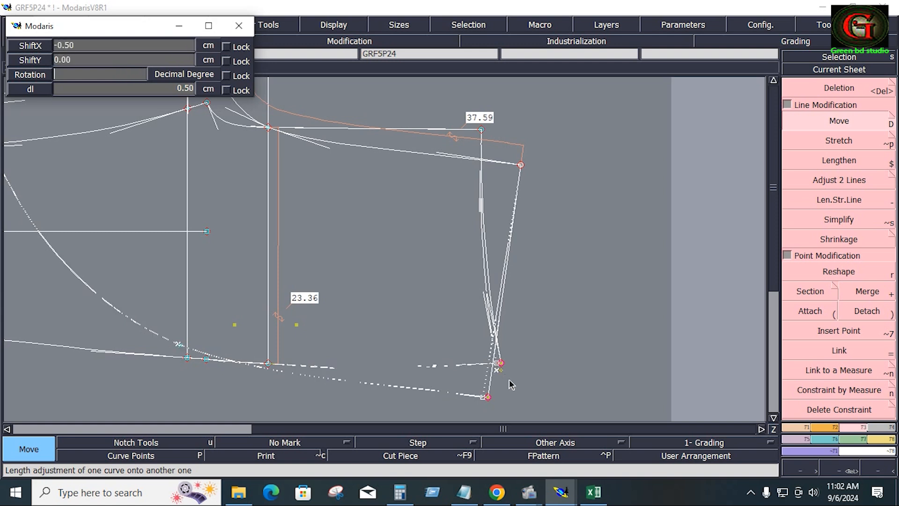
key("Return")
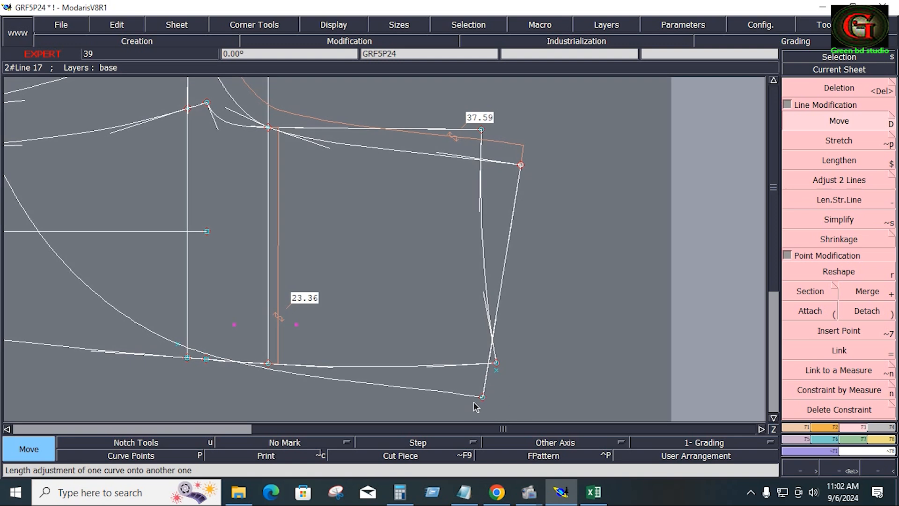
Move the back waist's side-seam end on its own twice, each time by 0.50 cm in X and 0 in Y.
left_click(483, 399)
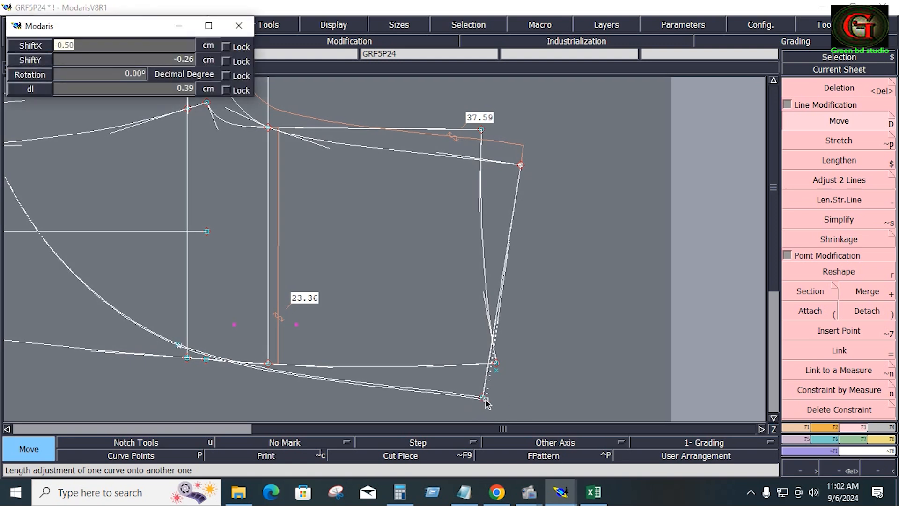
key("BackSpace")
type(".5")
key("Down")
type("0")
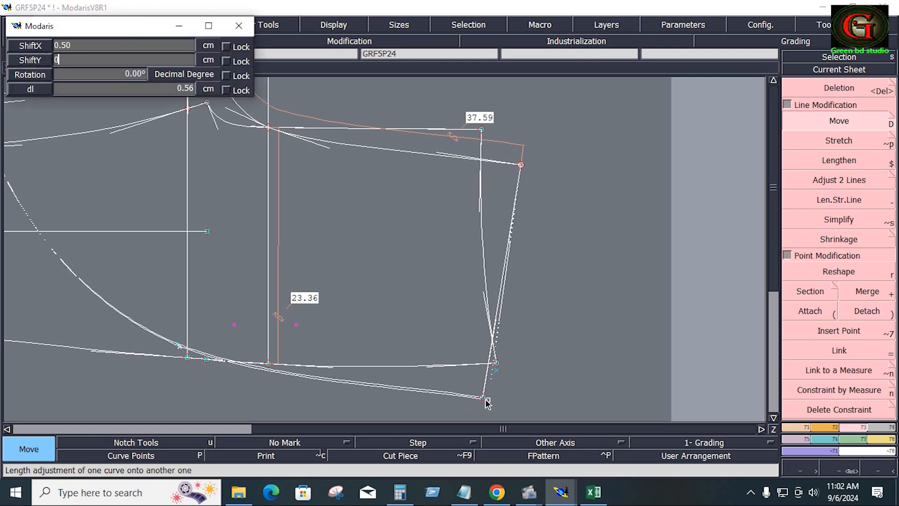
key("Down")
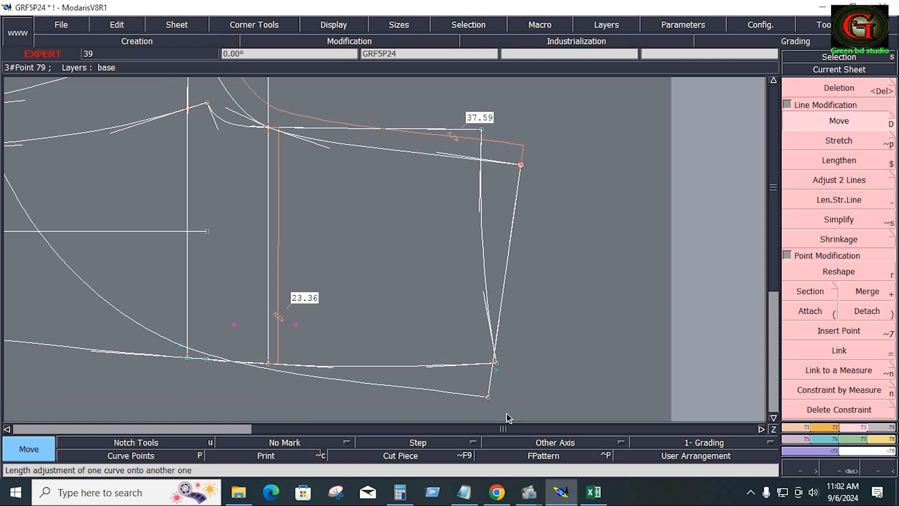
left_click(487, 397)
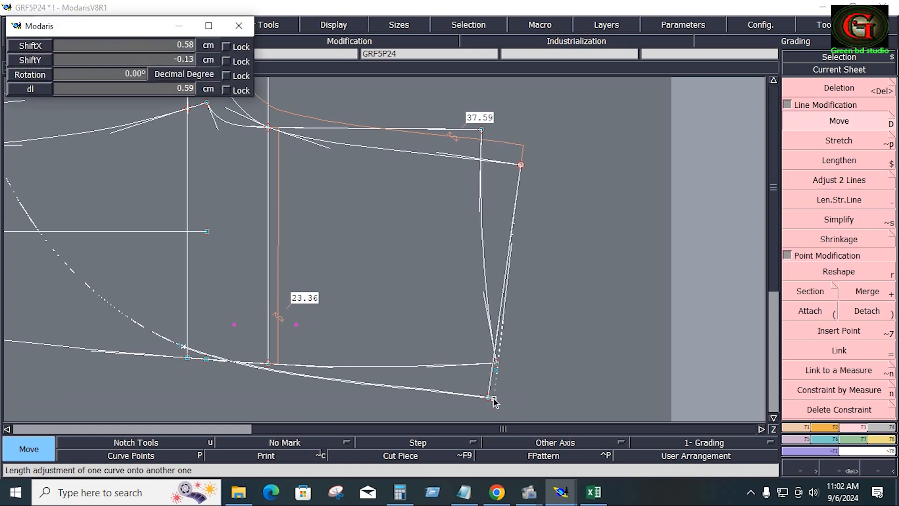
key("Return")
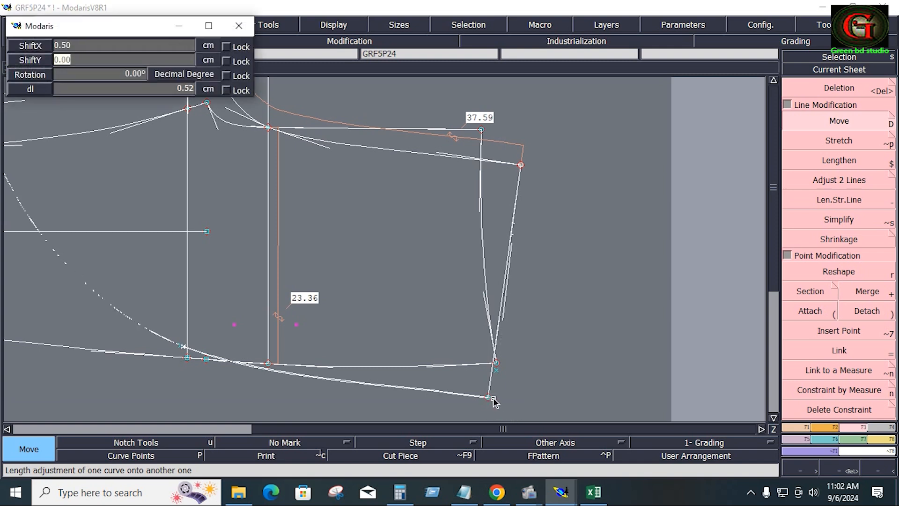
key("Return")
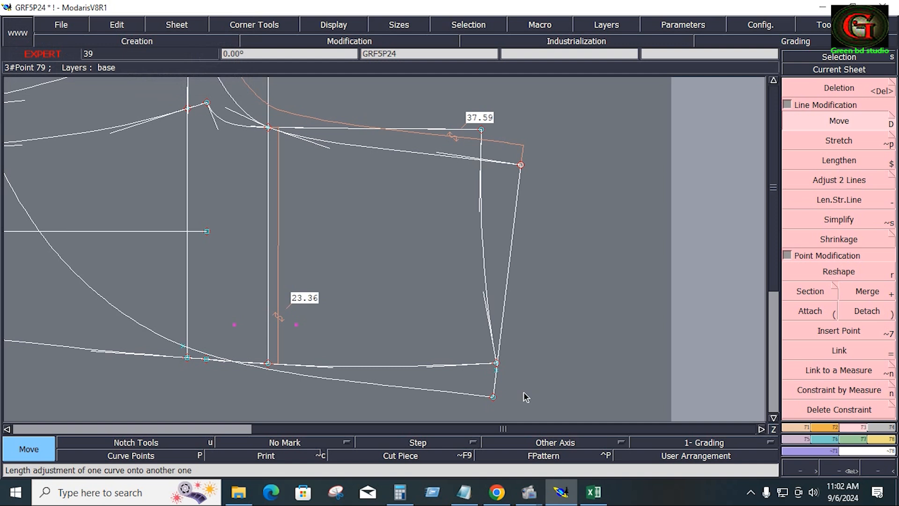
Symmetrize the back waist line about the waist segment of the back rise and delete the mirrored copy.
key("shift+y")
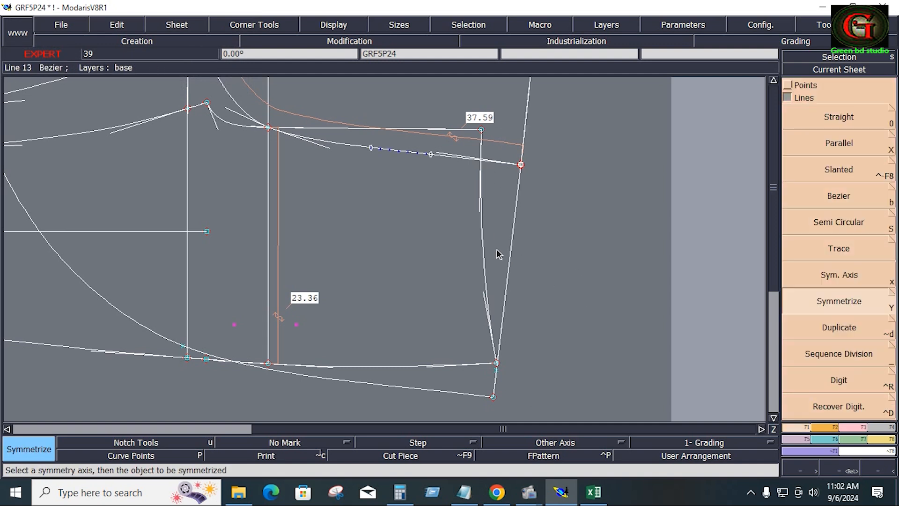
key("Home")
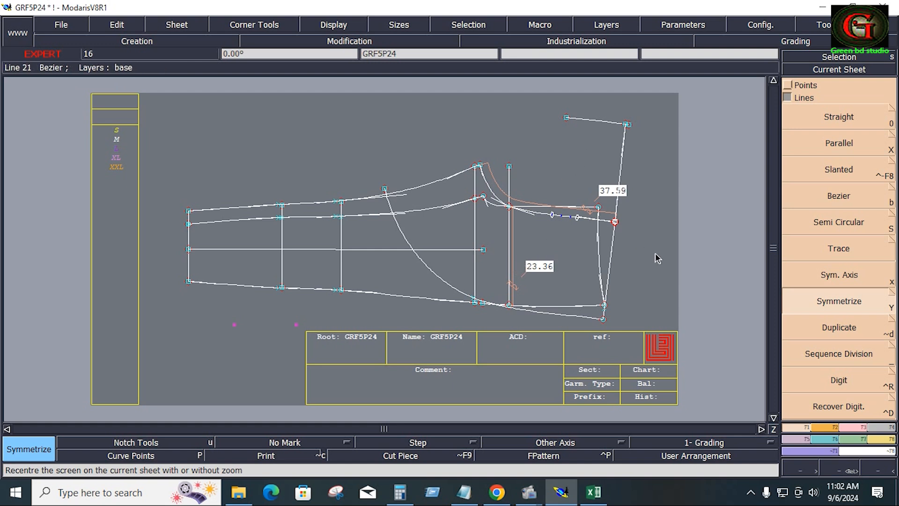
key("Delete")
left_click(624, 178)
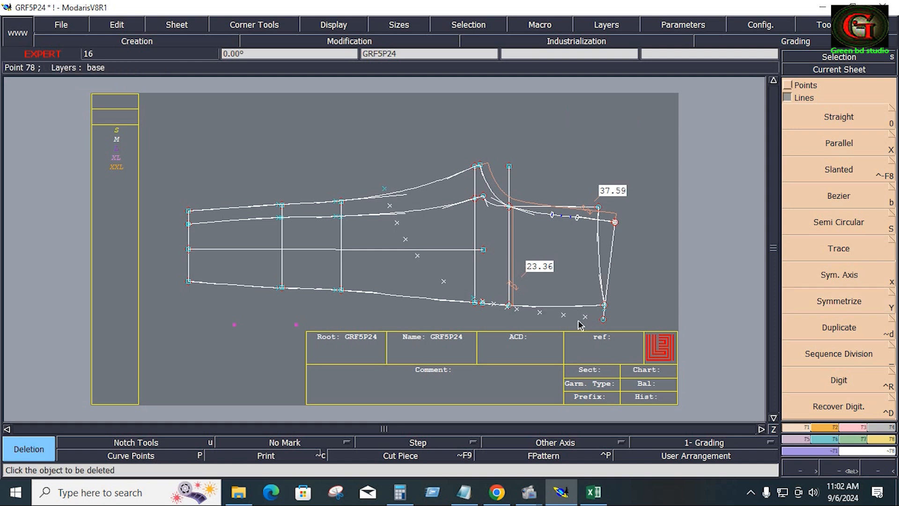
Delete the leftover points of the parallel construction curve along the side seam.
left_click(563, 316)
left_click(585, 317)
left_click(508, 310)
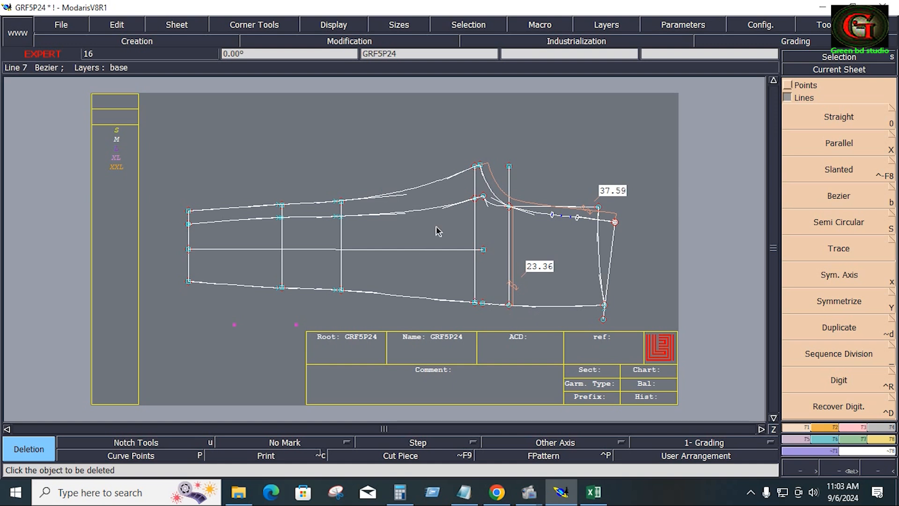
key("Return")
Draw a Bezier back side seam from the back waist's side end to the side end of the thigh line.
left_click_drag(426, 153, 620, 345)
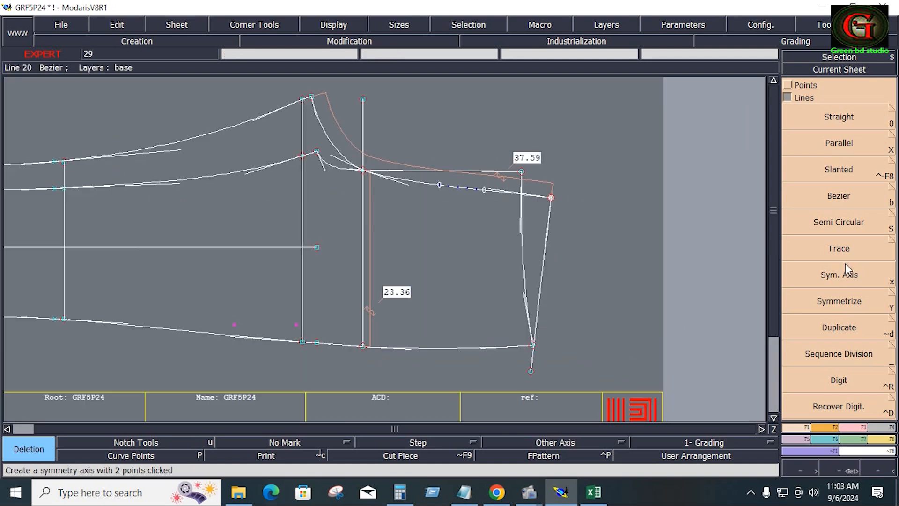
left_click(845, 205)
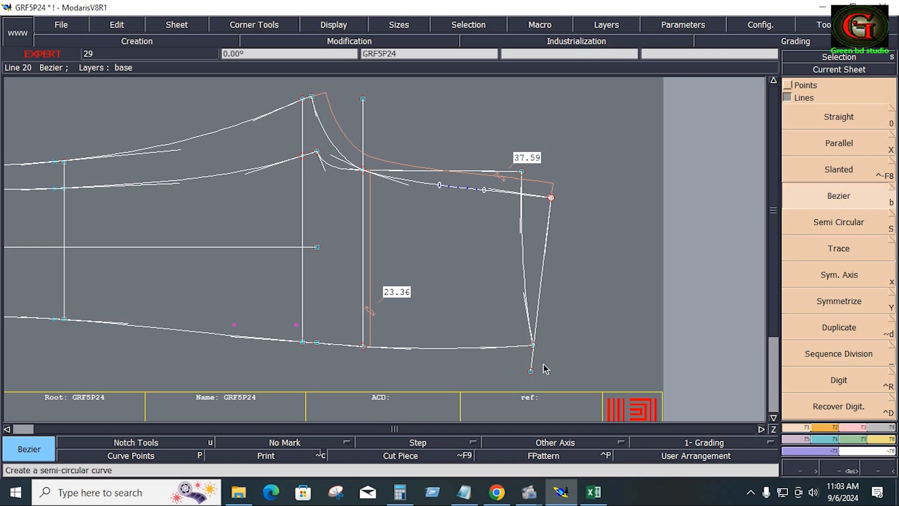
left_click(530, 373)
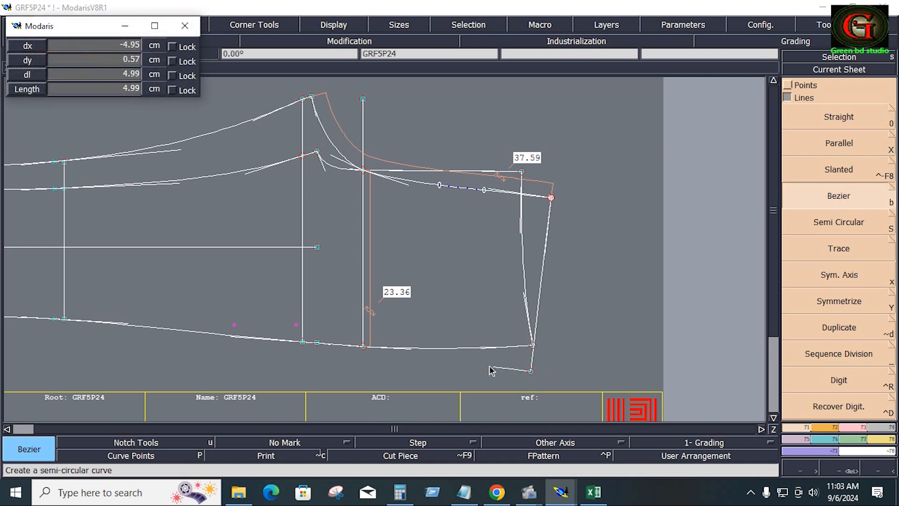
left_click(301, 342)
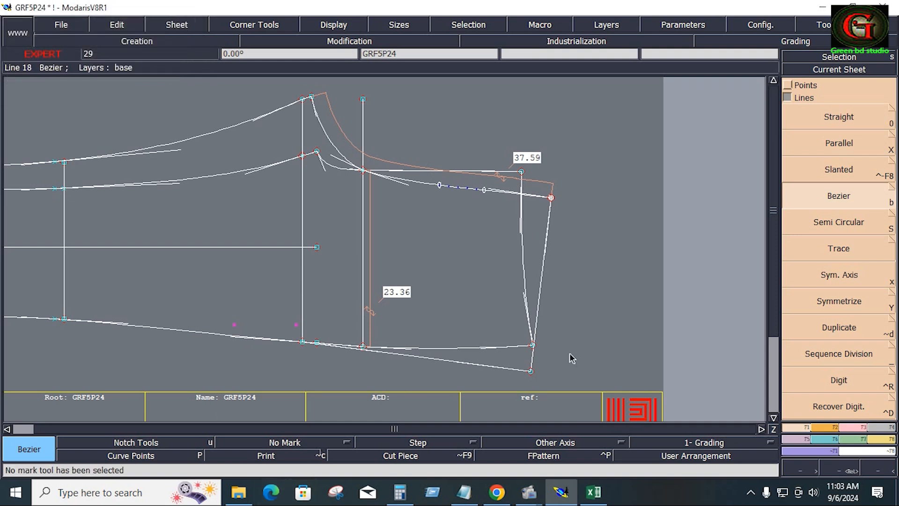
key("r")
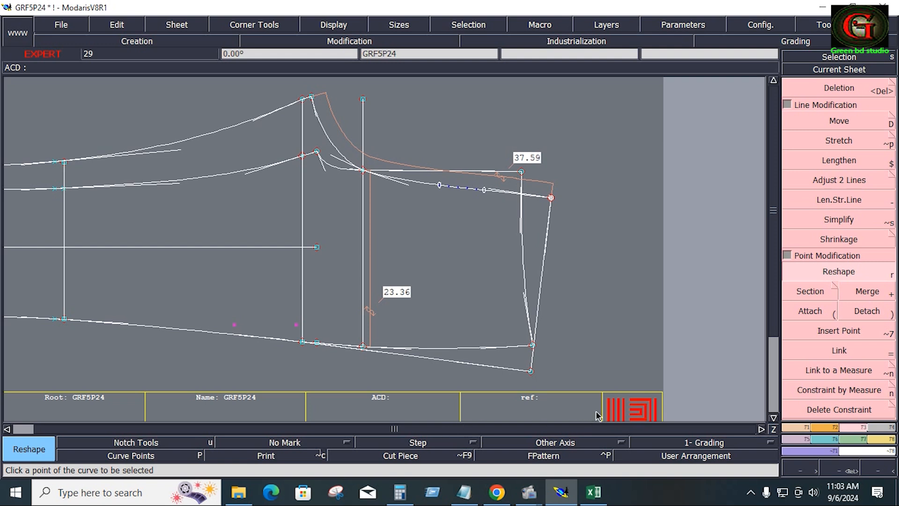
left_click(584, 424)
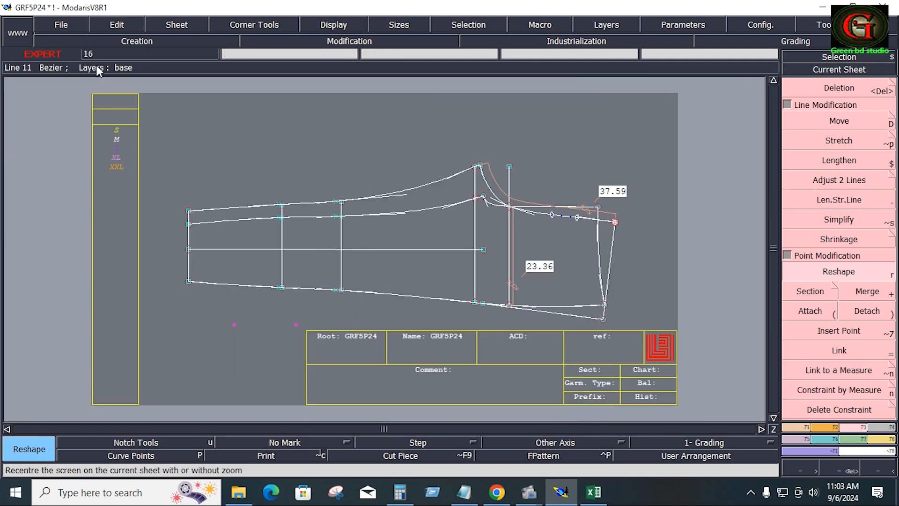
Save the GRF5P24 model.
left_click(66, 24)
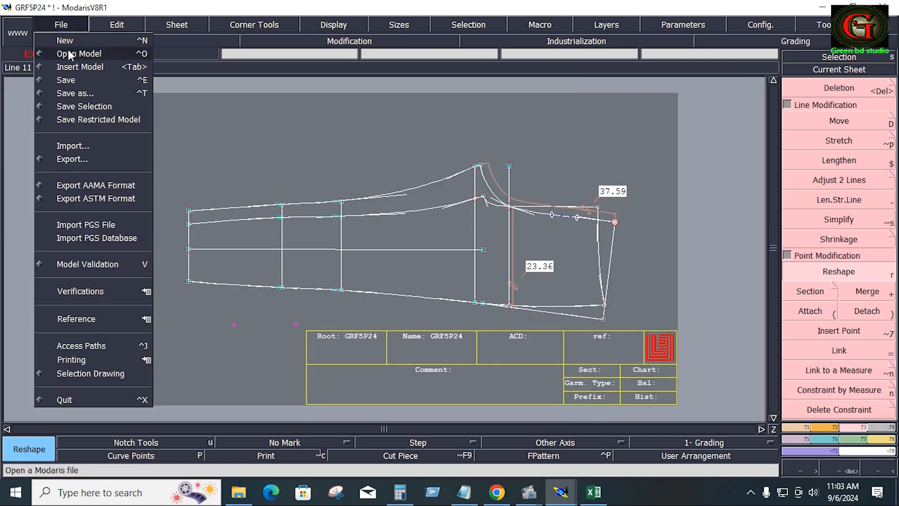
left_click(72, 80)
left_click(490, 326)
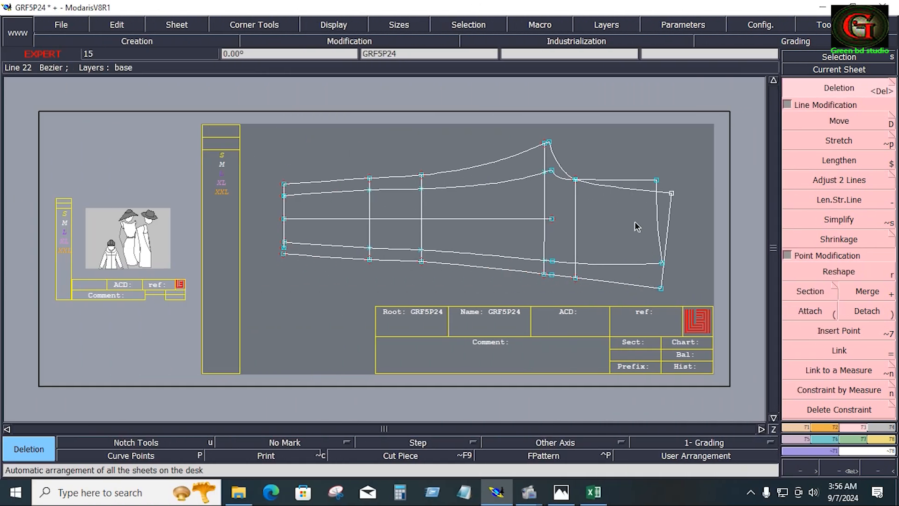
left_click_drag(259, 123, 691, 301)
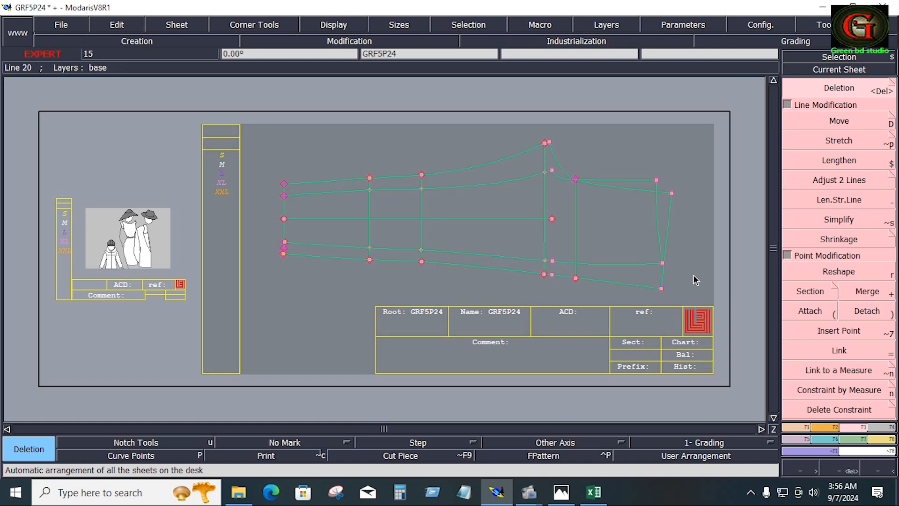
left_click(693, 275)
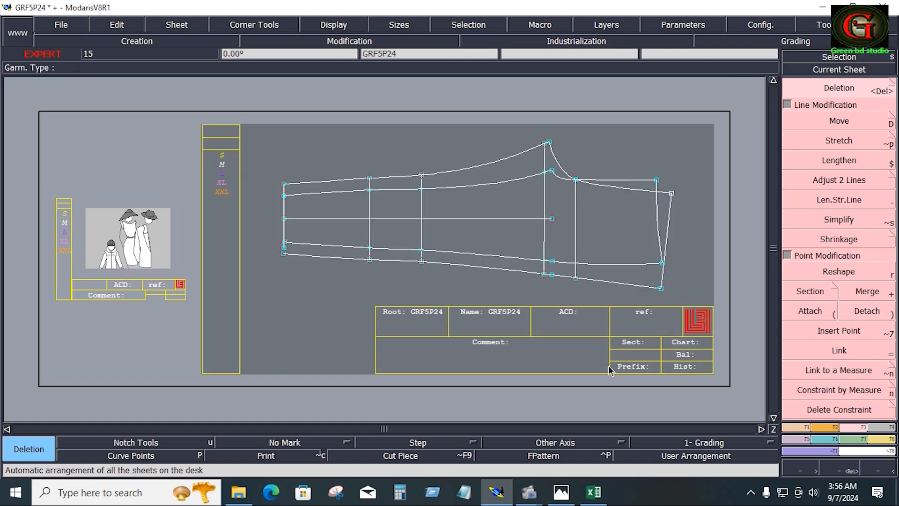
Switch to the Excel measurement chart and examine the remaining measurement points and the front and back trouser sketches.
left_click(593, 494)
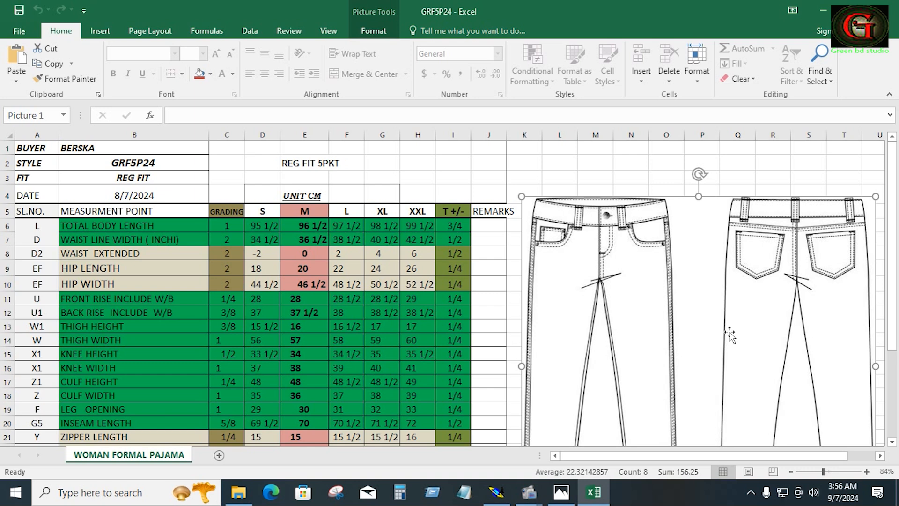
left_click(752, 179)
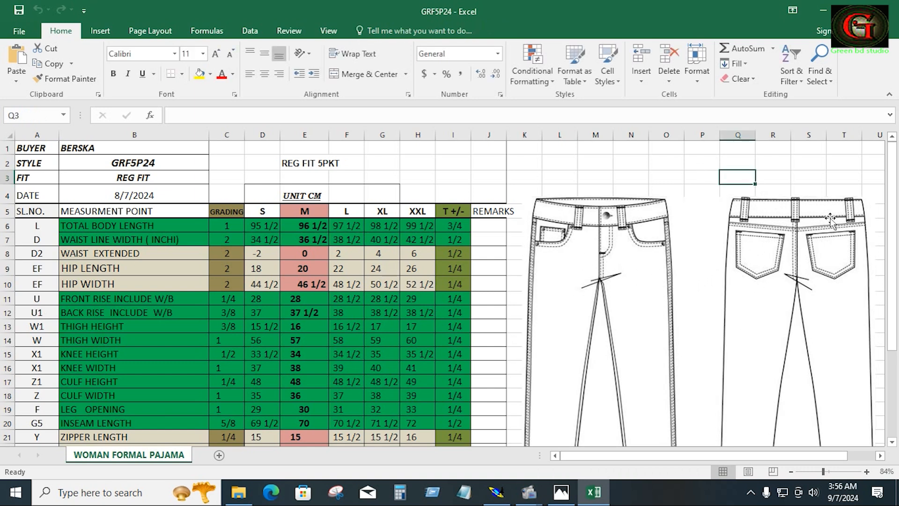
scroll(629, 262, "down", 3)
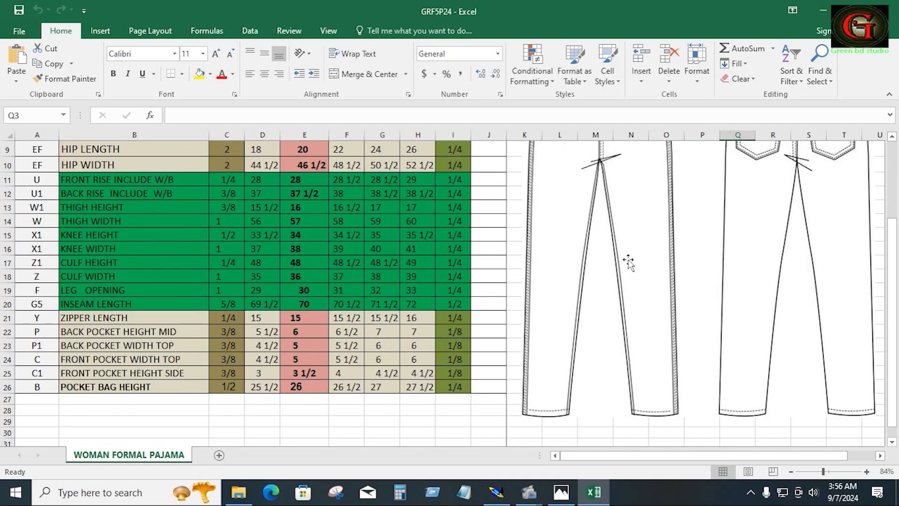
scroll(755, 269, "up", 3)
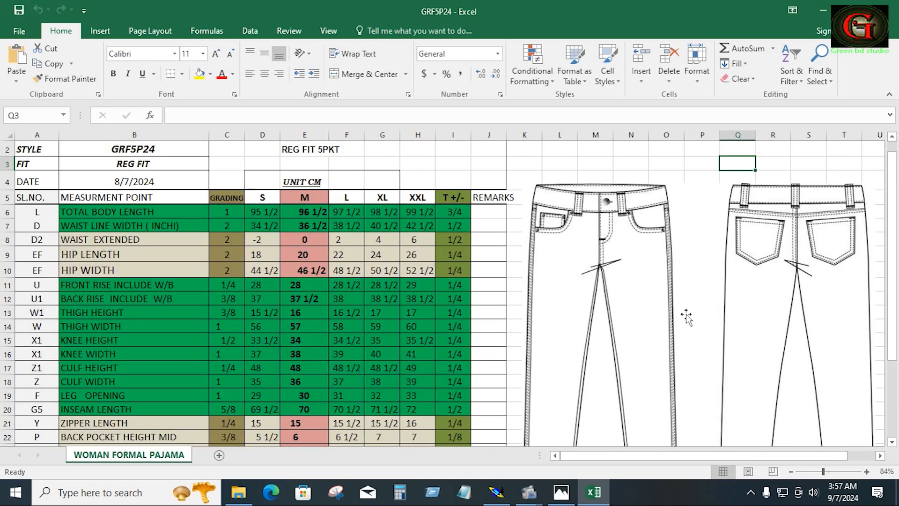
left_click(646, 152)
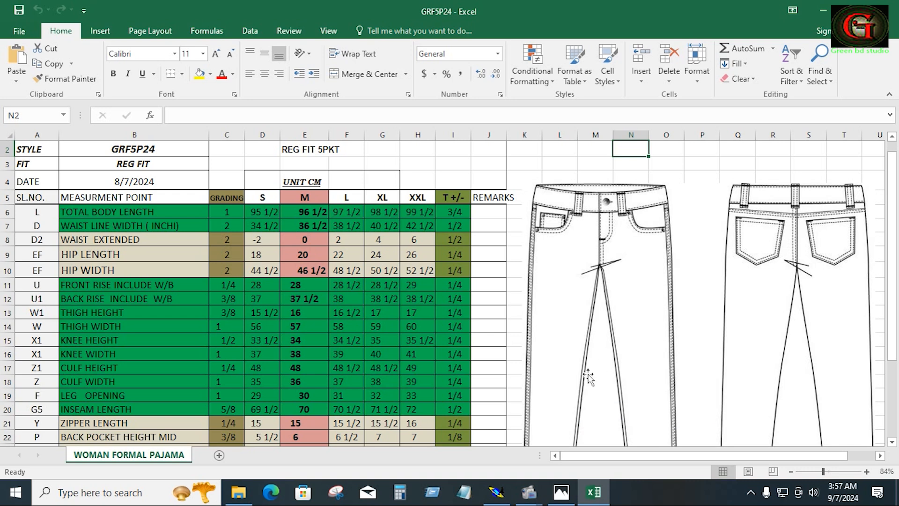
Switch to Modaris and draw a line parallel to the front waist, 1.5 inches inside the trouser outline.
left_click(498, 491)
key("x")
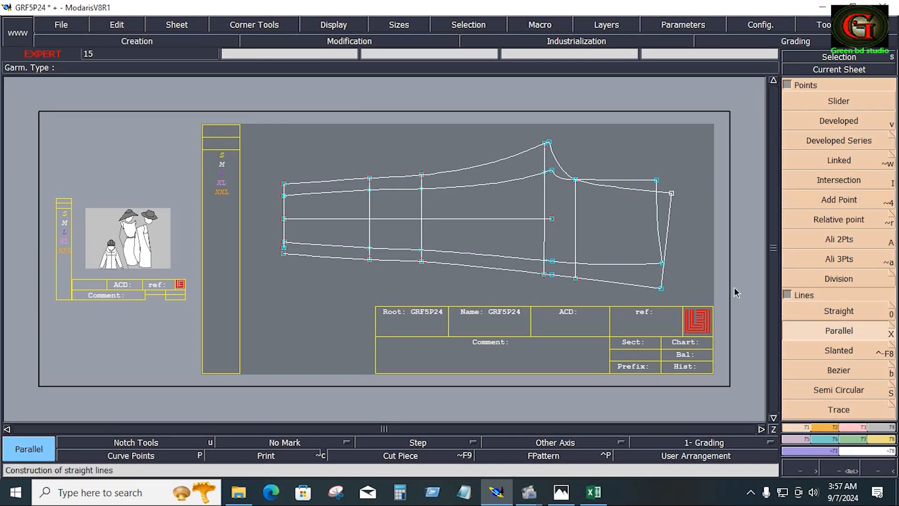
left_click(659, 225)
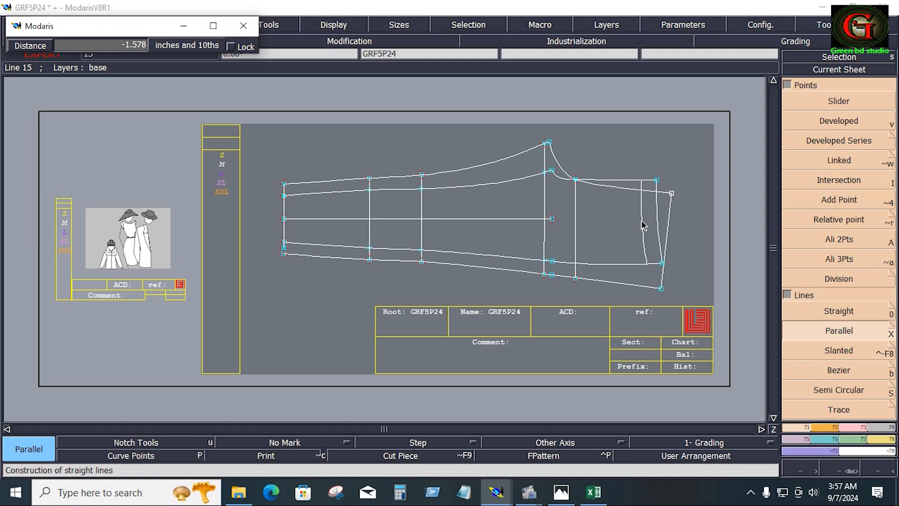
key("BackSpace")
key("BackSpace")
key("BackSpace")
key("BackSpace")
key("BackSpace")
key("BackSpace")
key("Return")
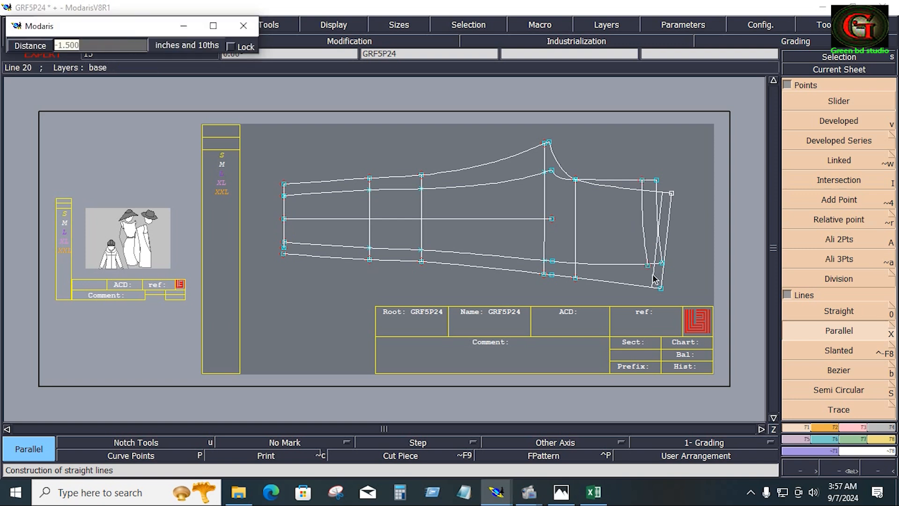
Draw a line parallel to the back waist, 1.5 inches inside the trouser outline, redoing the first placement.
key("Return")
key("ctrl+z")
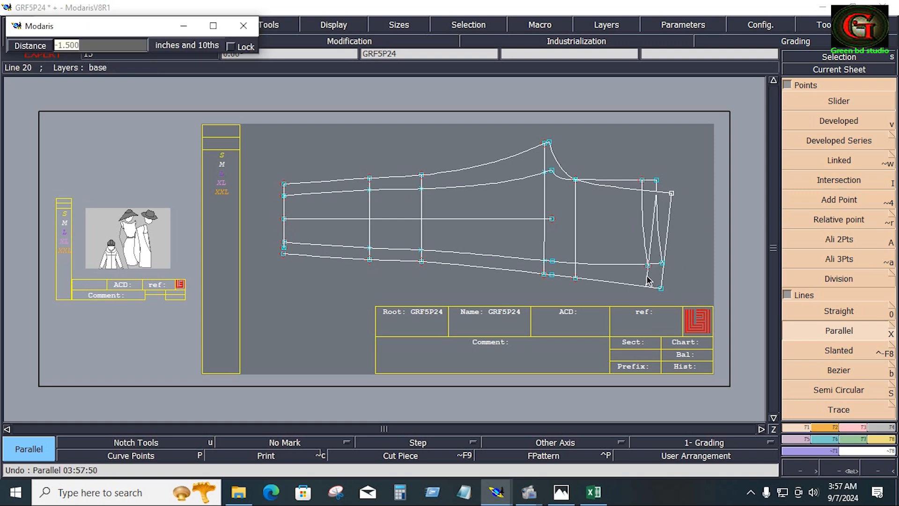
type("1")
key("Return")
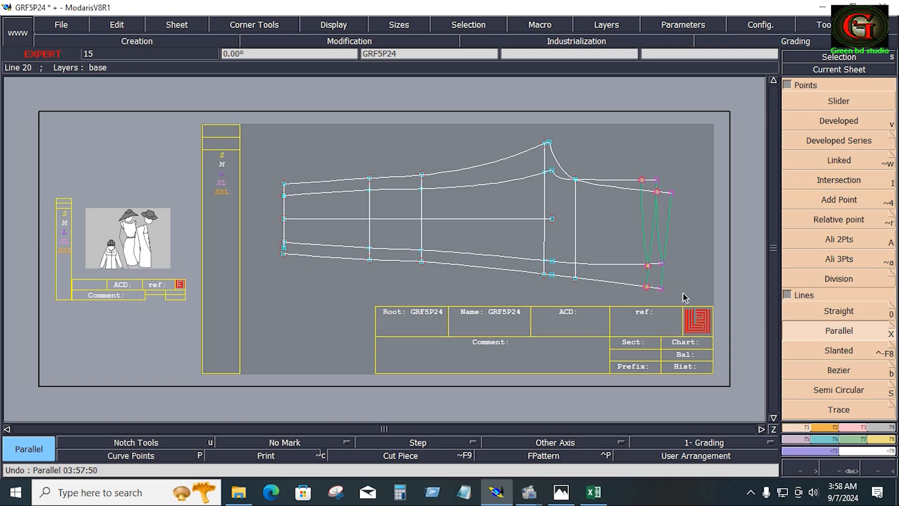
Check the measurement chart in Excel and return to the Modaris pattern.
left_click(594, 492)
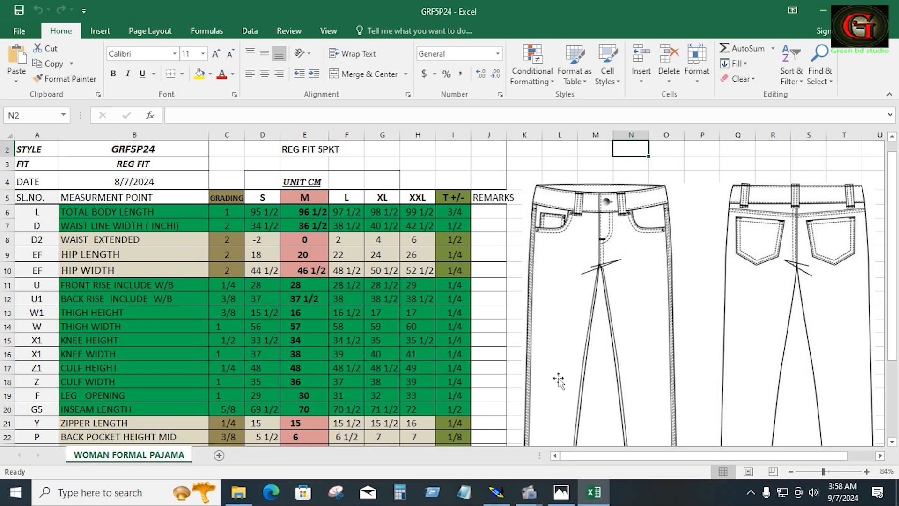
left_click(497, 492)
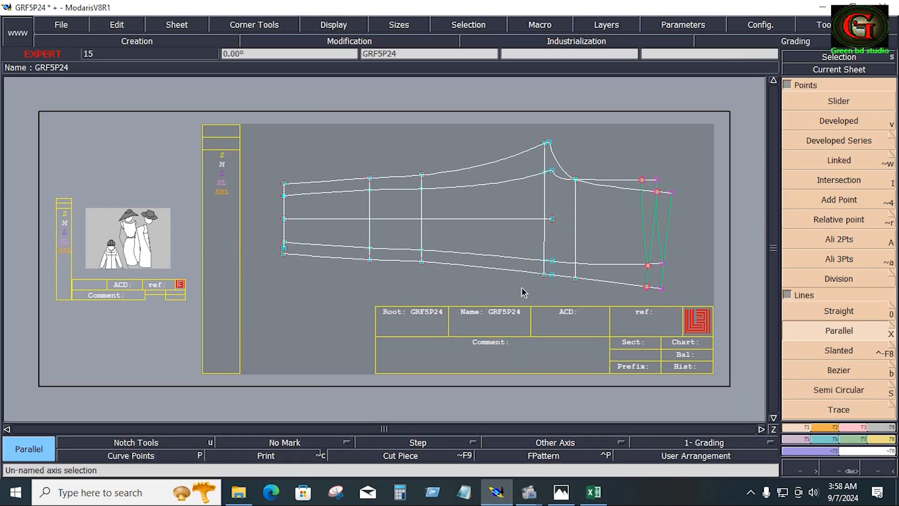
left_click(703, 212)
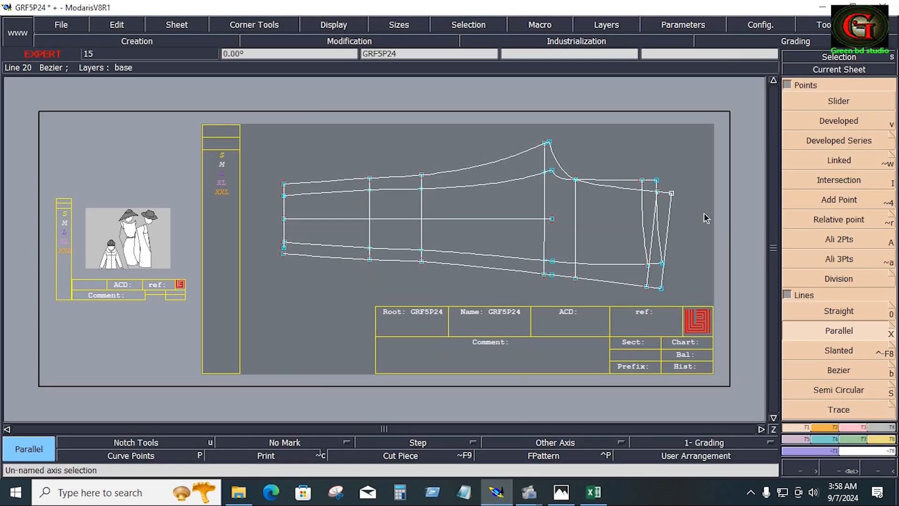
Try to extract a leg piece with Seam, starting from the areas between the hem and the calf line.
left_click(890, 428)
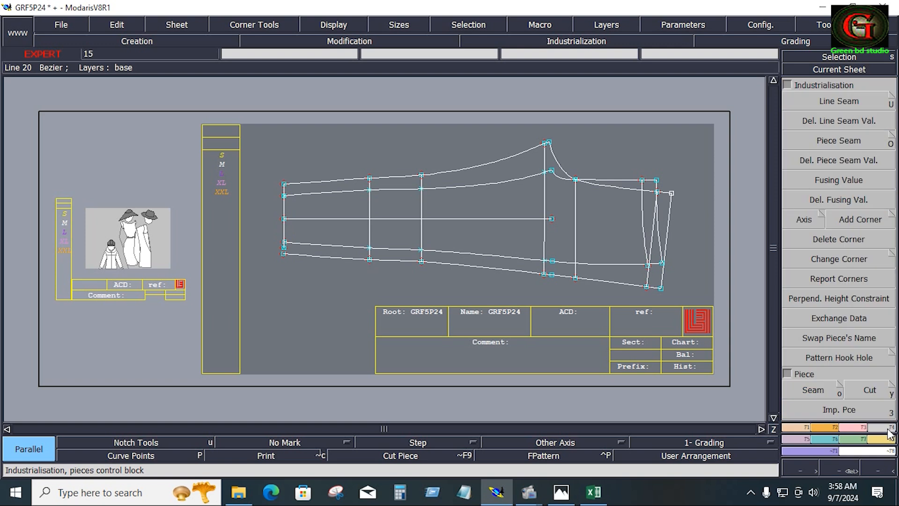
left_click(813, 390)
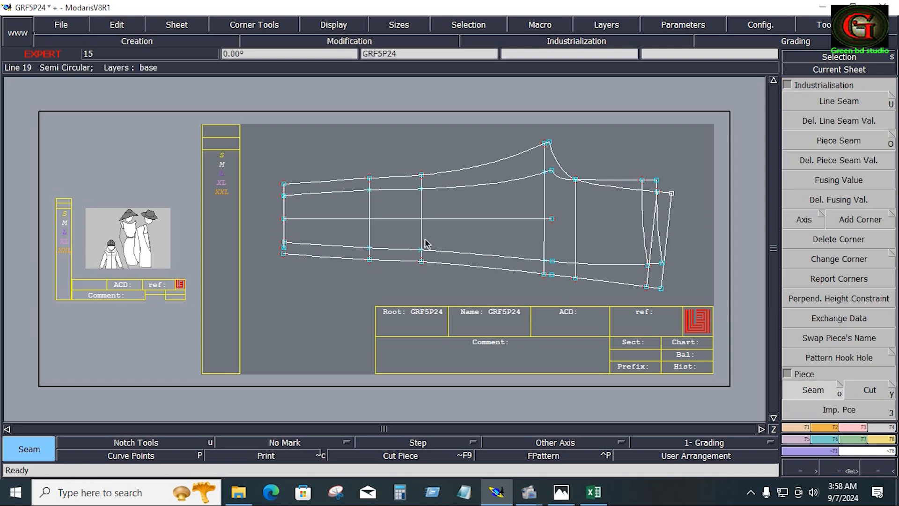
left_click(331, 204)
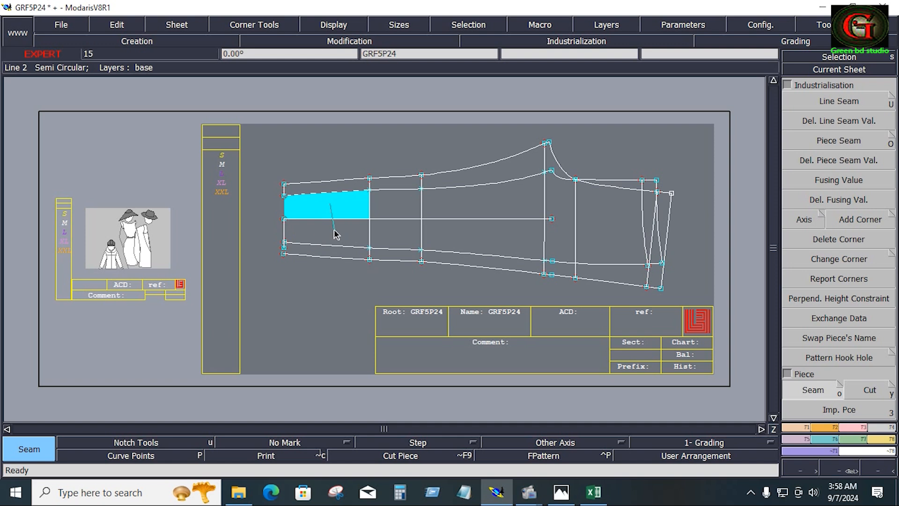
left_click(334, 230)
left_click(330, 265)
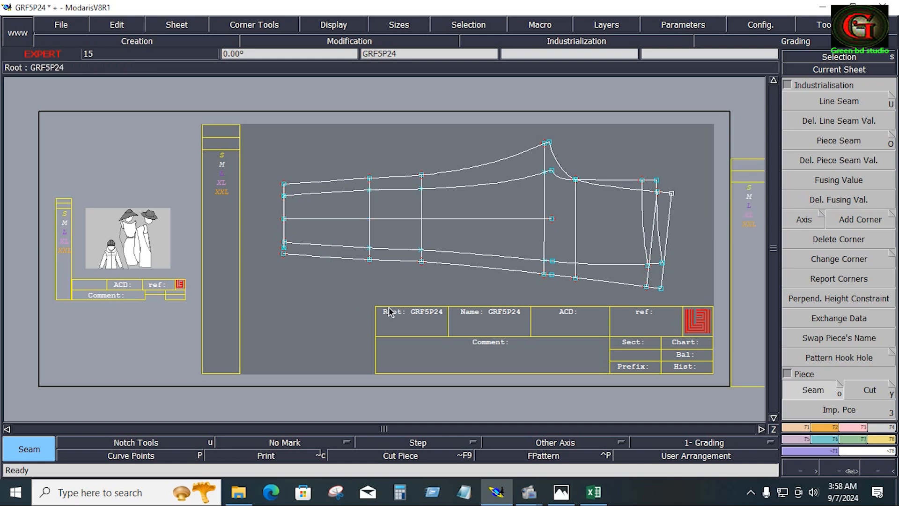
Extract the front and back leg pieces with Seam, each from the hem up to its lowered waist line.
left_click(857, 427)
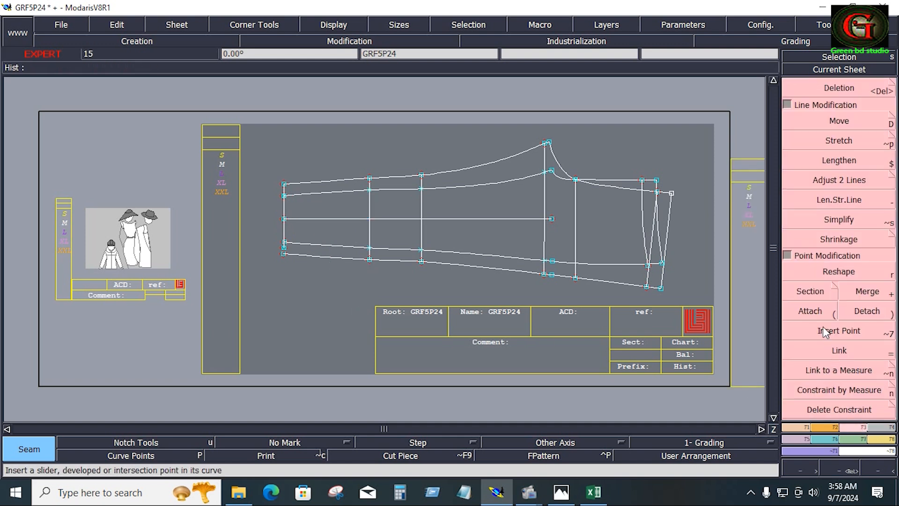
left_click(850, 180)
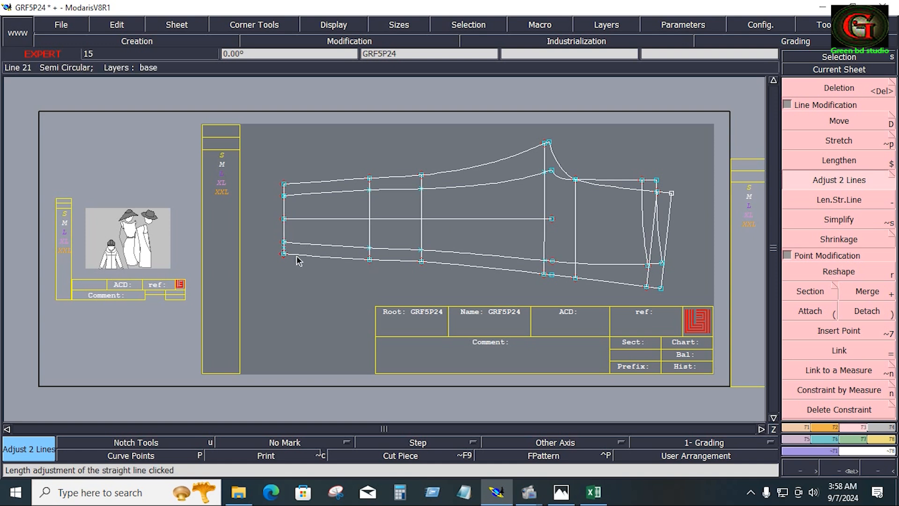
key("o")
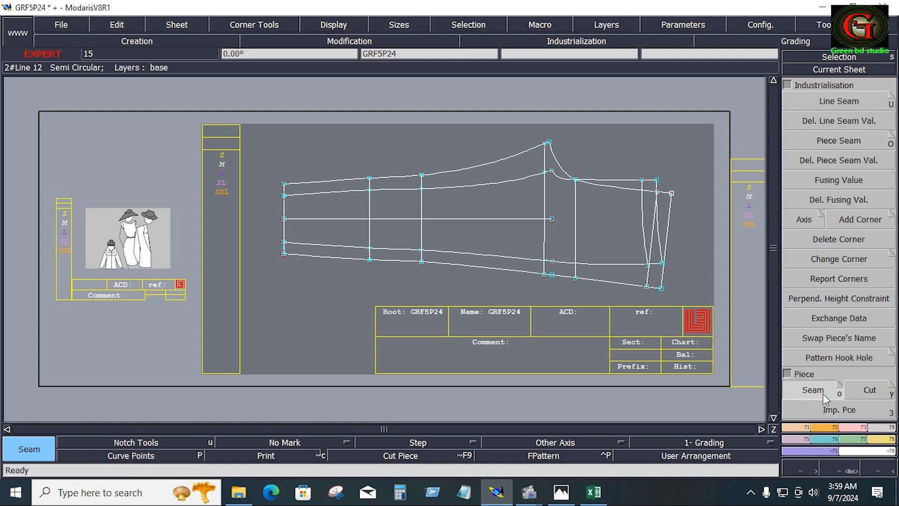
mouse_move(337, 236)
left_mouse_down()
mouse_move(345, 214)
mouse_move(589, 209)
mouse_move(628, 188)
mouse_move(613, 238)
mouse_move(405, 237)
left_mouse_up()
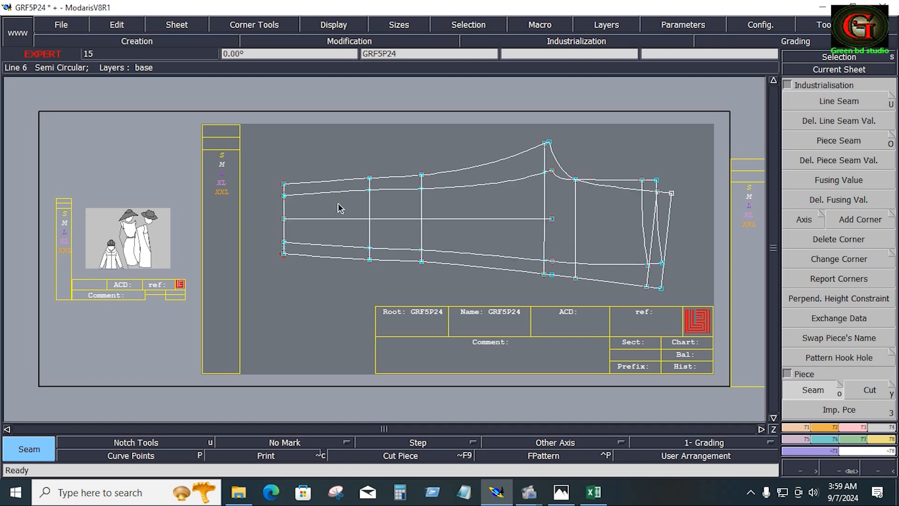
mouse_move(325, 192)
left_mouse_down()
mouse_move(317, 256)
mouse_move(507, 255)
mouse_move(623, 276)
mouse_move(396, 242)
mouse_move(494, 255)
left_mouse_up()
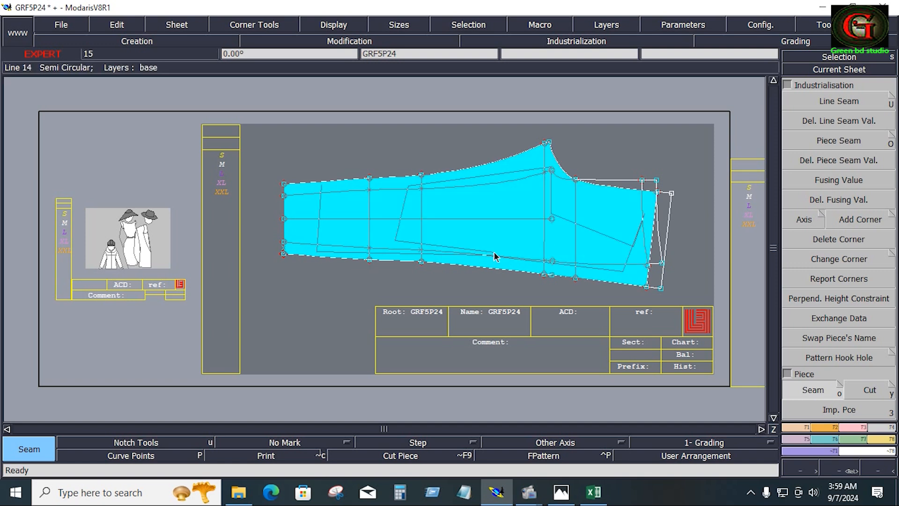
right_click(493, 253)
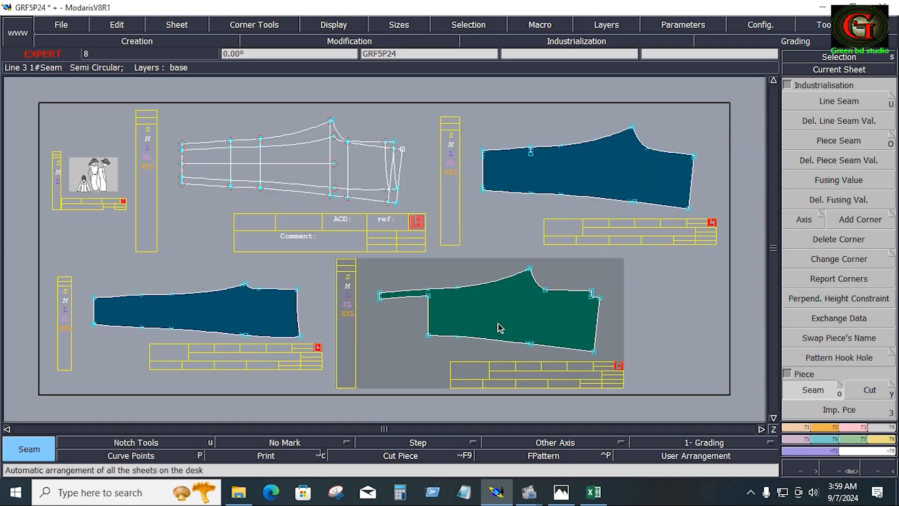
Delete the faulty extracted sheet whose piece lacks most of the section between hem and calf.
key("s")
key("Delete")
left_click(498, 321)
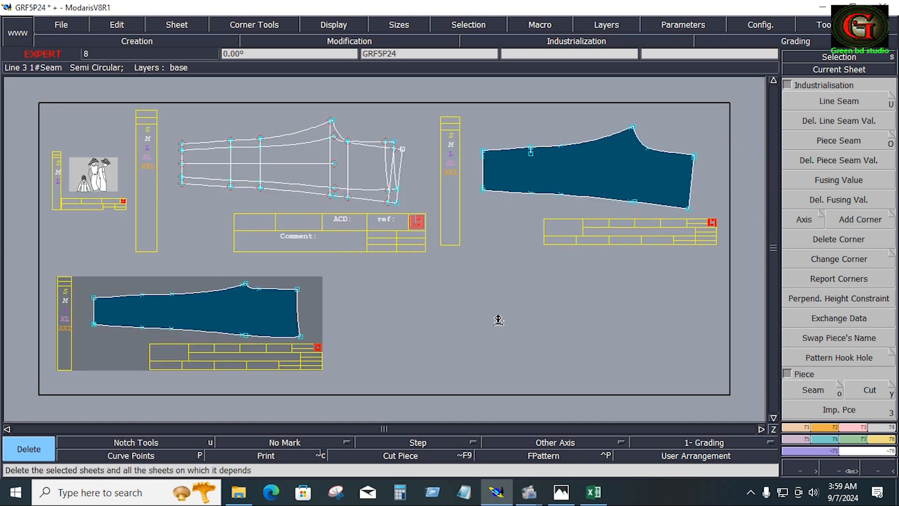
Marry the back and front leg pieces onto the construction sheet at their matching crotch points.
scroll(868, 302, "down", 5)
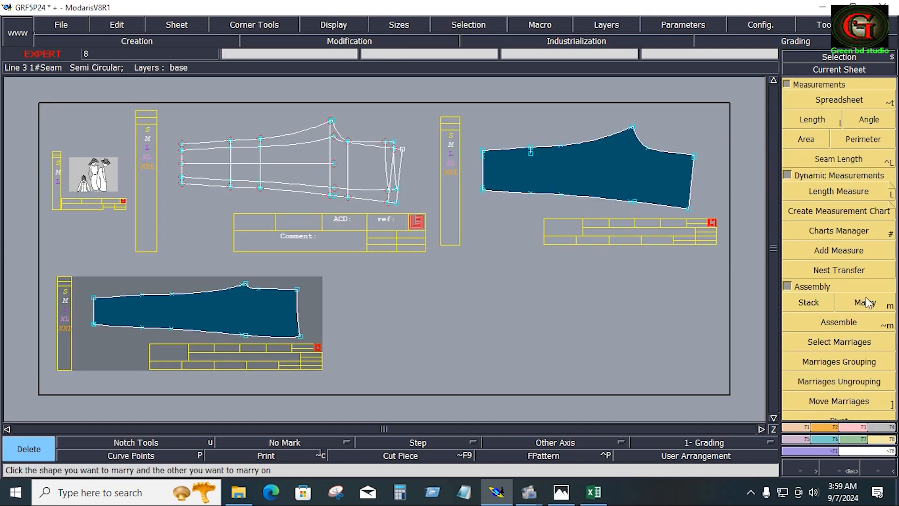
left_click(865, 305)
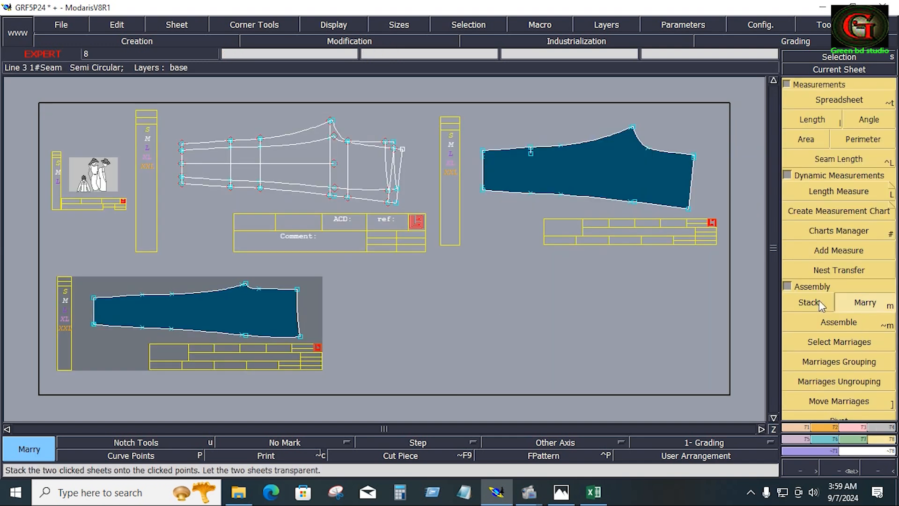
left_click(633, 126)
left_click(331, 122)
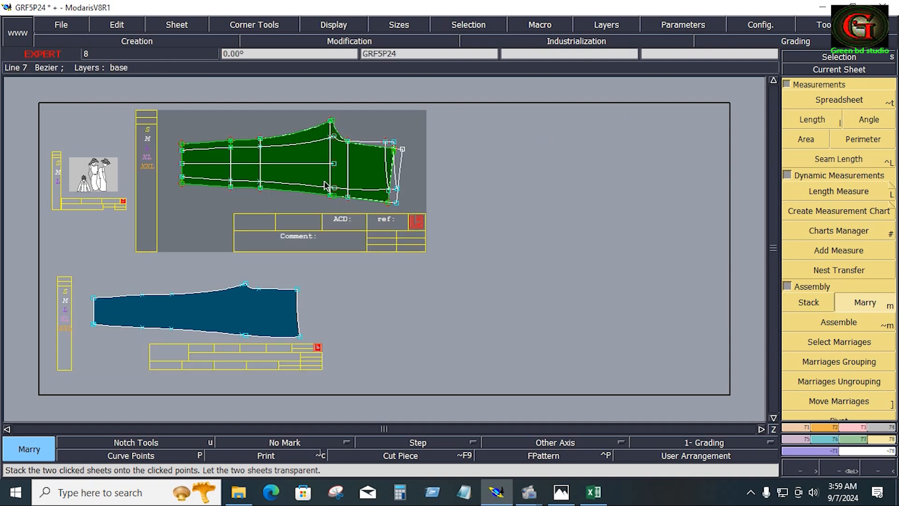
left_click(244, 283)
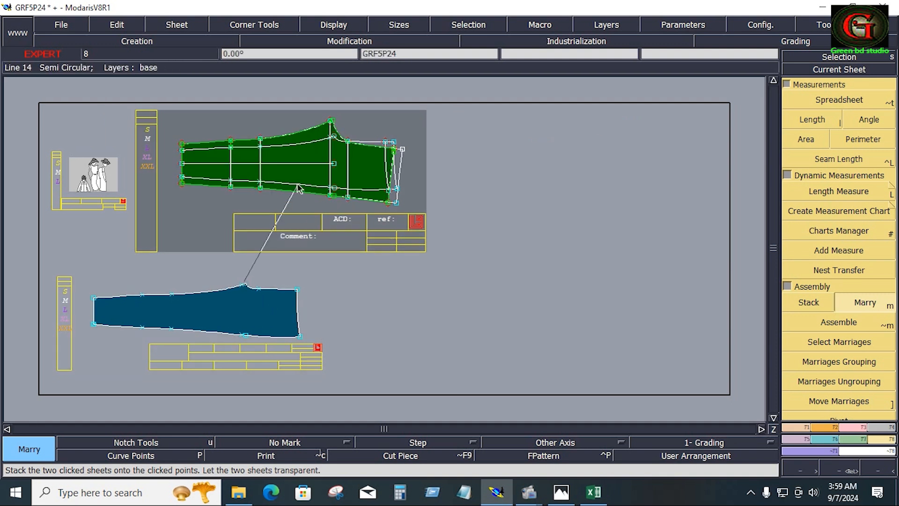
left_click(333, 136)
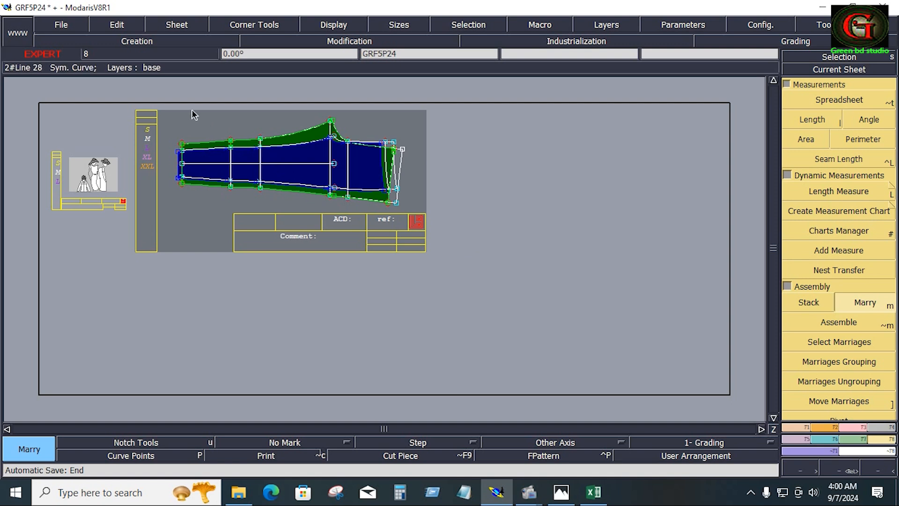
Divorce the back and front pieces from the construction sheet and rearrange all sheets on the desk.
key("Return")
left_click_drag(177, 117, 437, 210)
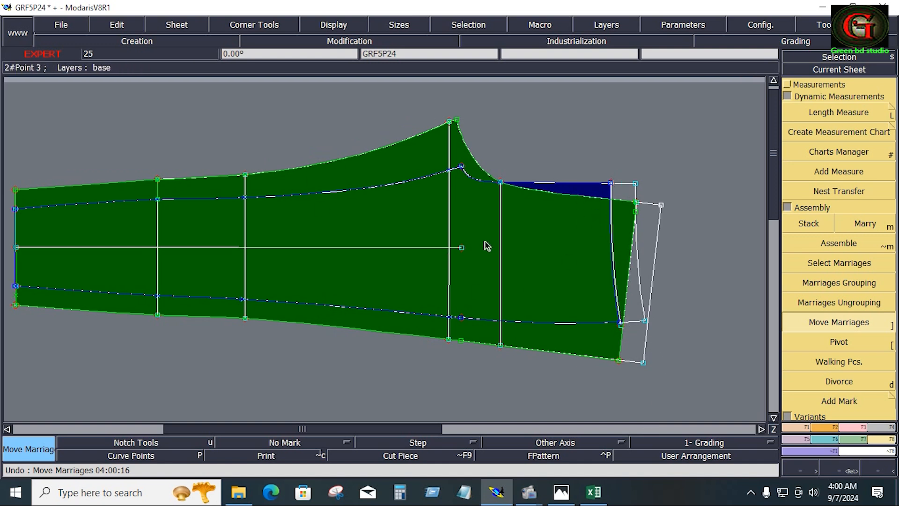
left_click(739, 290)
left_click(831, 380)
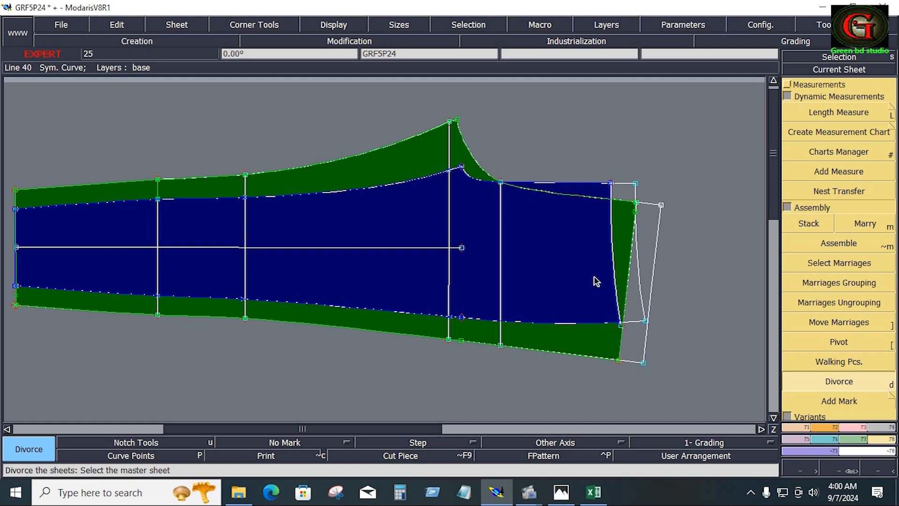
left_click(563, 271)
left_click(453, 262)
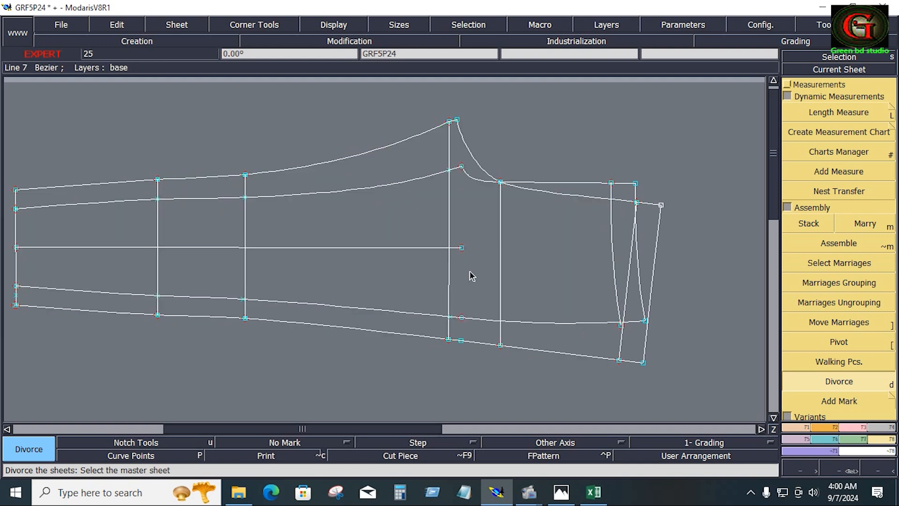
left_click(484, 288)
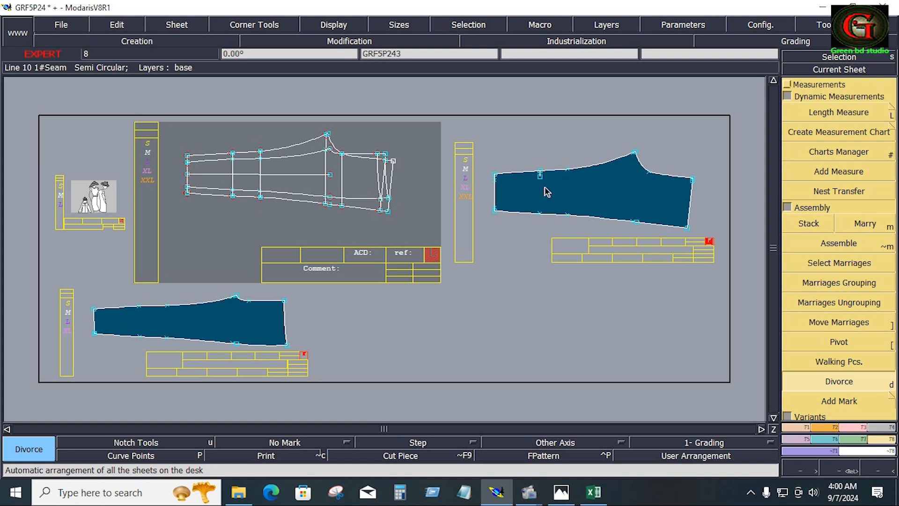
Delete the two points of the stray short line on the back piece's inseam at calf level.
key("z")
left_click_drag(516, 151, 544, 194)
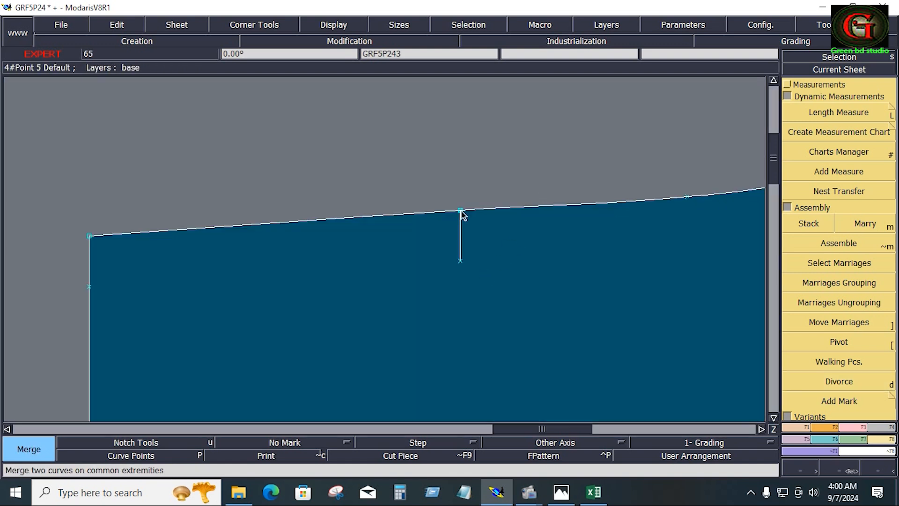
key("Delete")
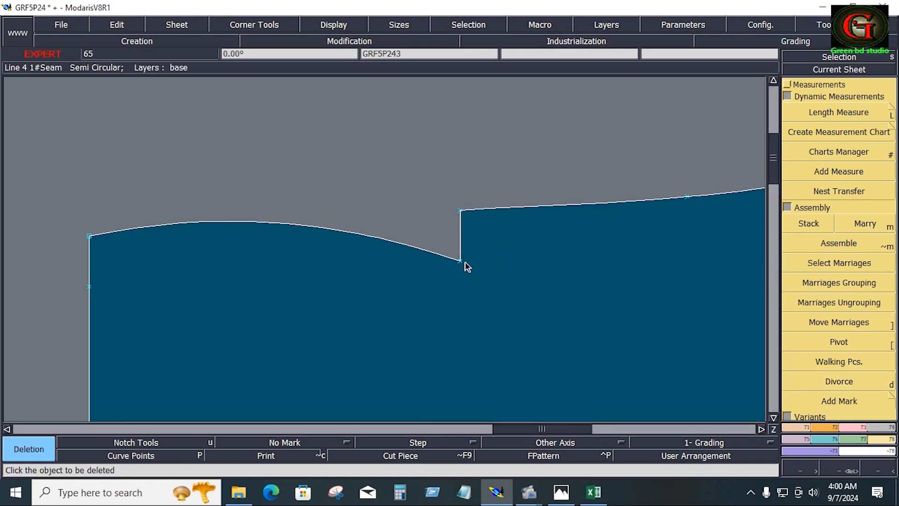
left_click(462, 266)
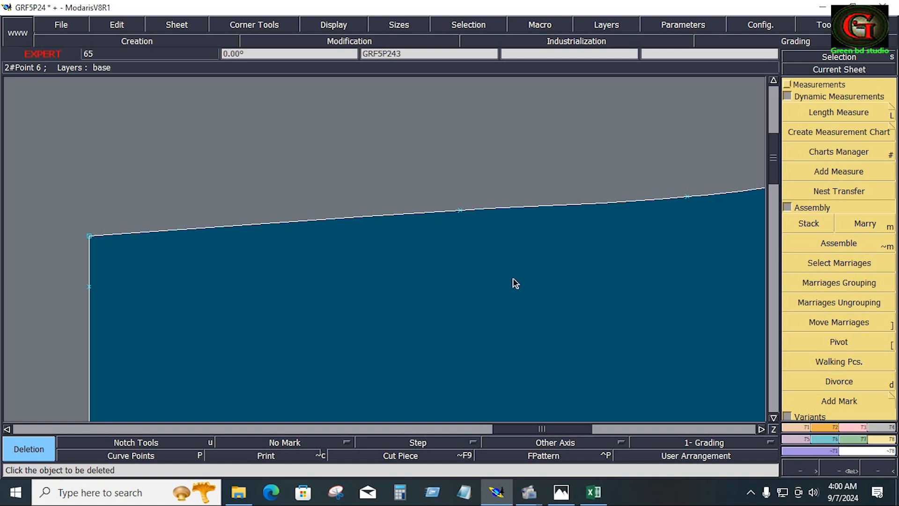
key("Home")
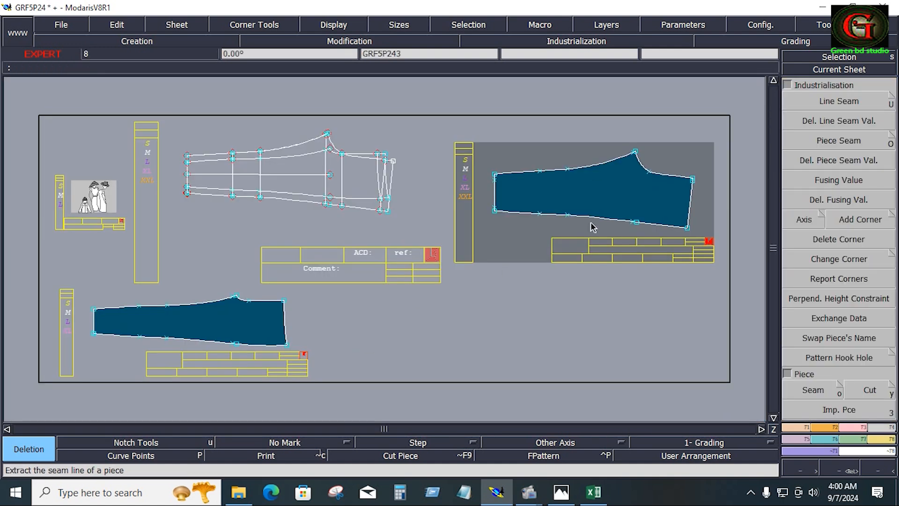
Add notches at the calf and knee points on both the inseam and the outseam of the back piece.
key("Home")
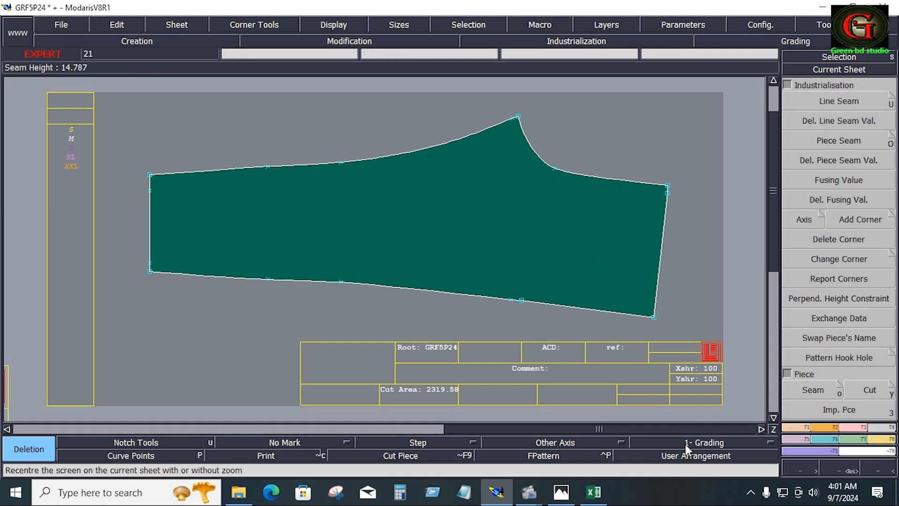
left_click(824, 429)
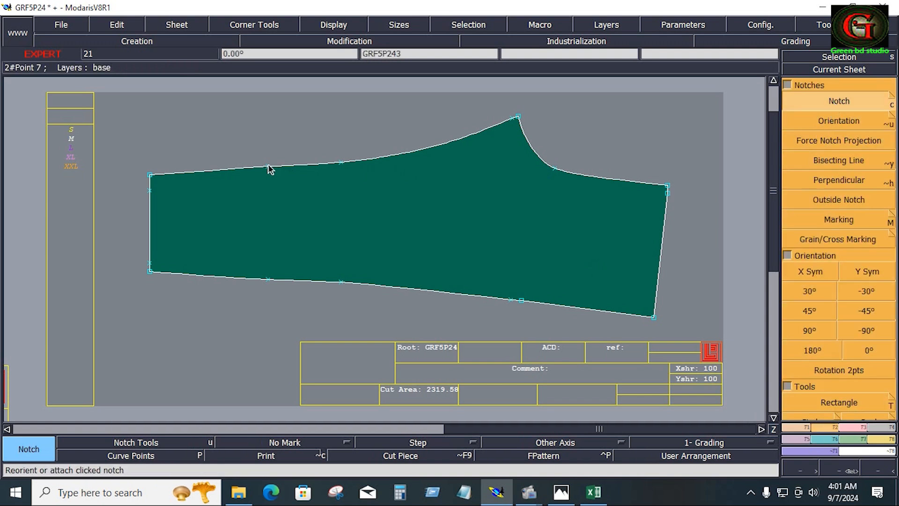
left_click(268, 167)
left_click(269, 279)
left_click(341, 163)
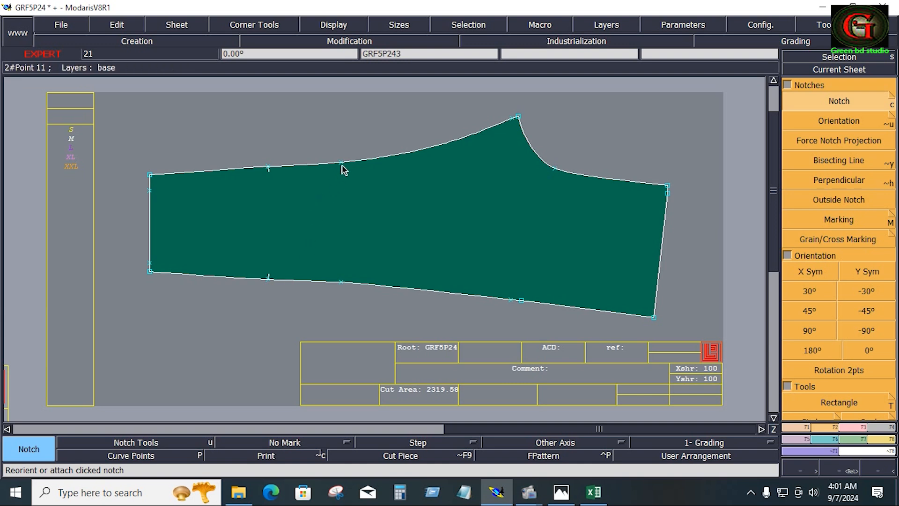
left_click(342, 282)
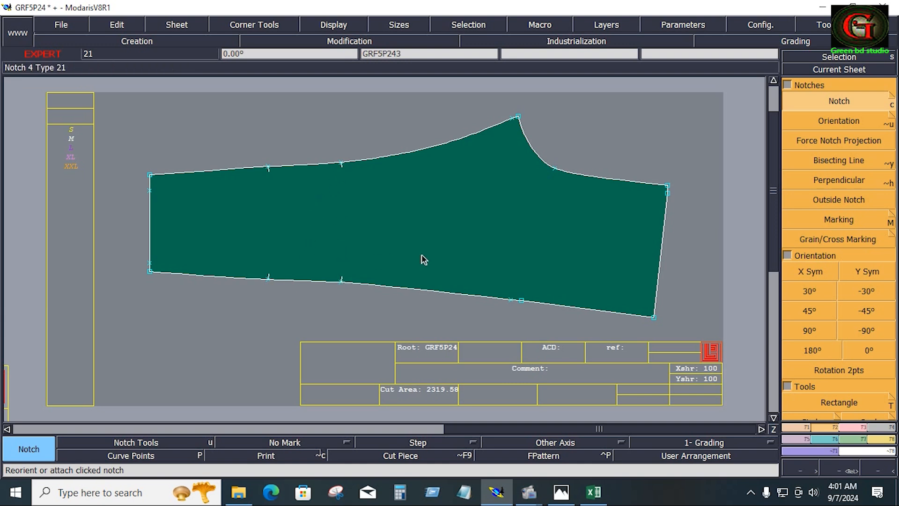
Notch the back piece at thigh level on the outseam and inseam, and at the hip point of the seat curve.
left_click(510, 299)
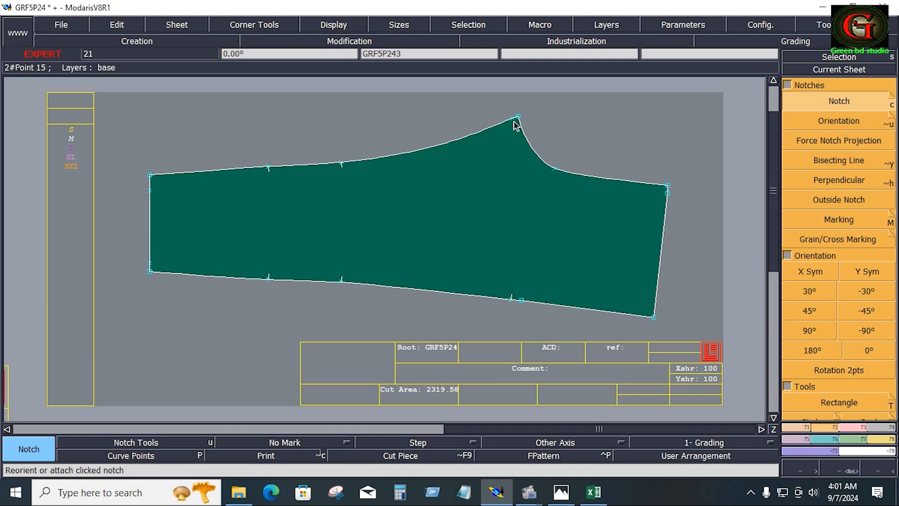
left_click(515, 118)
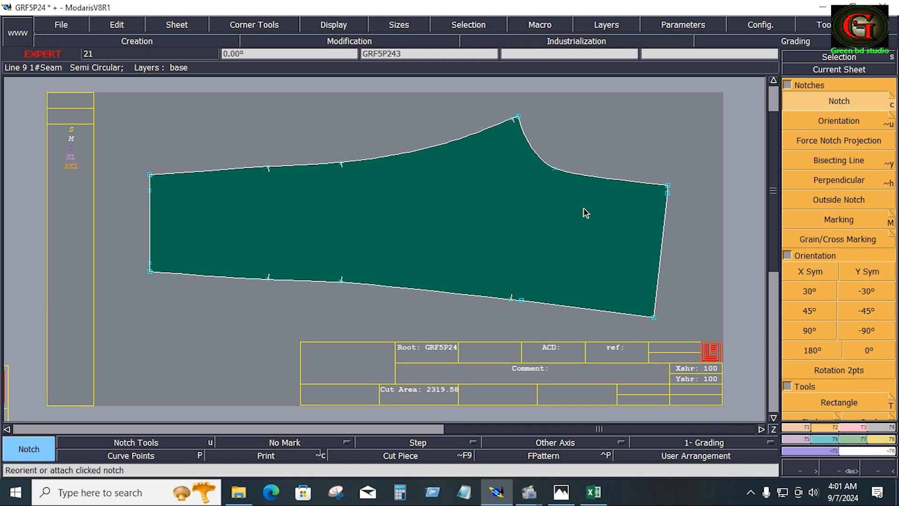
left_click(554, 169)
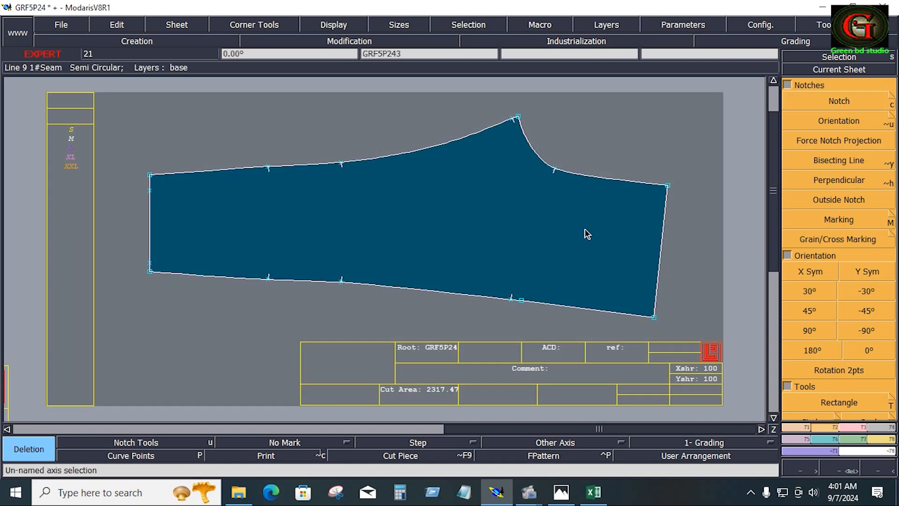
Create a developed point on the back piece's centre-back seam, at a curve length of -6 cm from the waist corner.
key("Return")
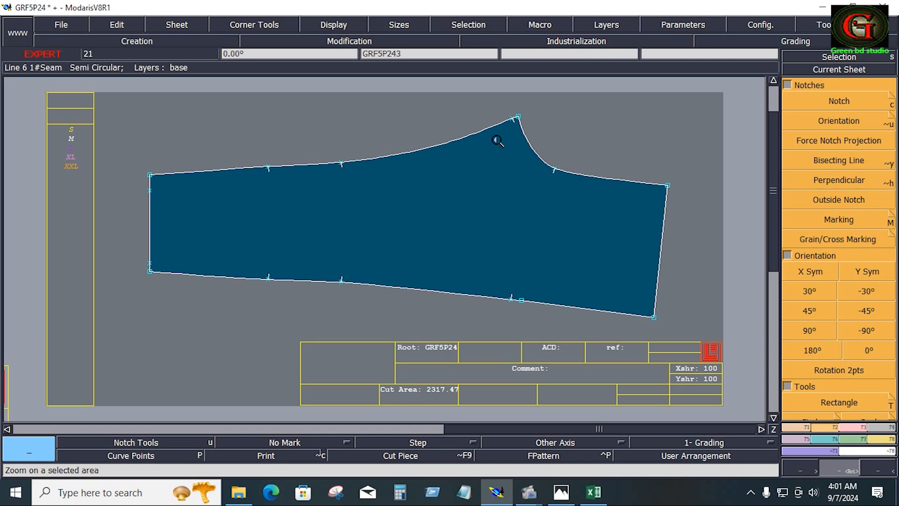
left_click_drag(496, 139, 678, 341)
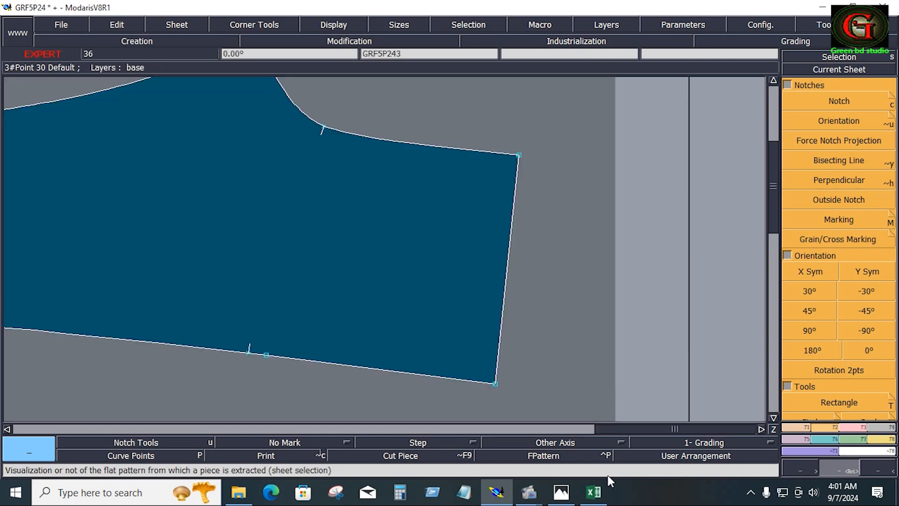
key("r")
left_click(795, 427)
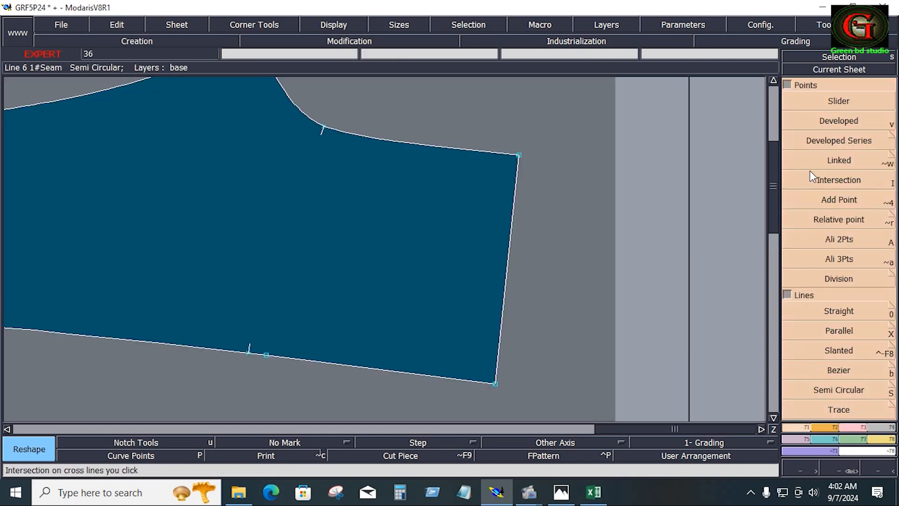
left_click(826, 122)
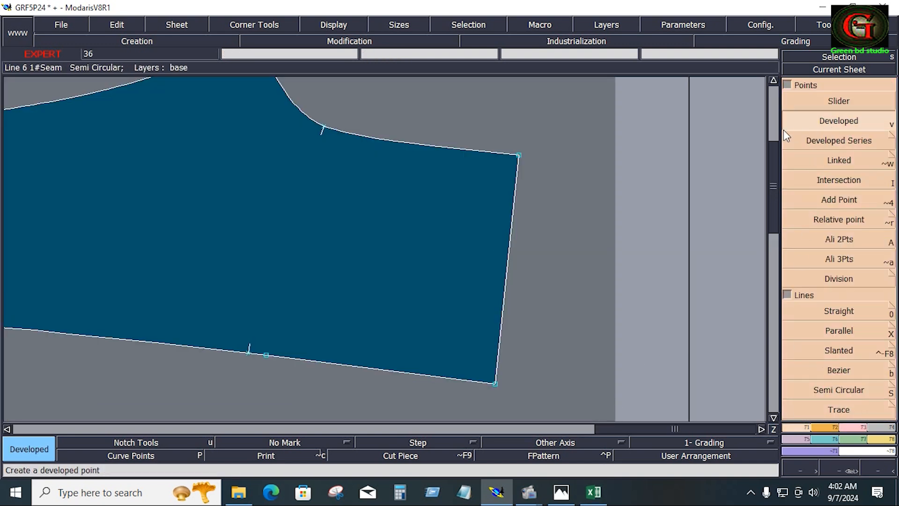
left_click(519, 156)
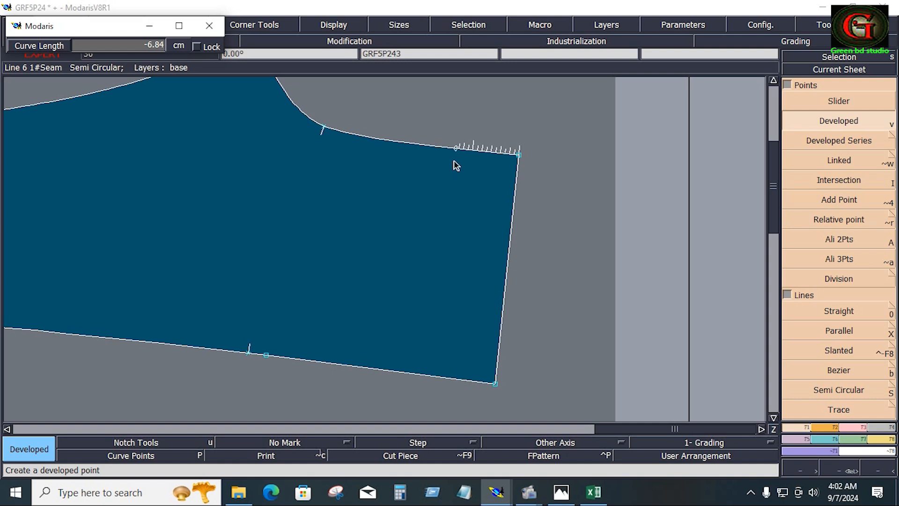
type("2.54")
type("-")
type("6")
key("Return")
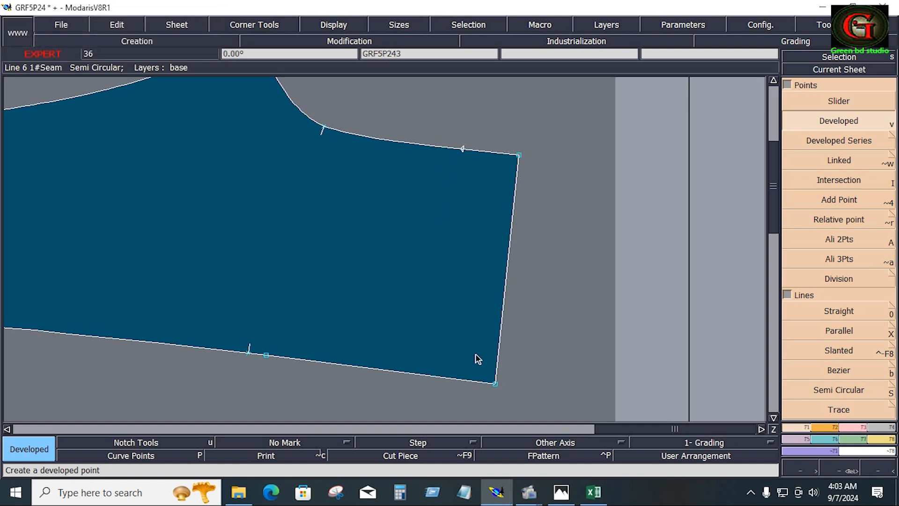
Create a developed point on the back piece's outseam, at a curve length of 3 cm from the side waist corner.
left_click(495, 384)
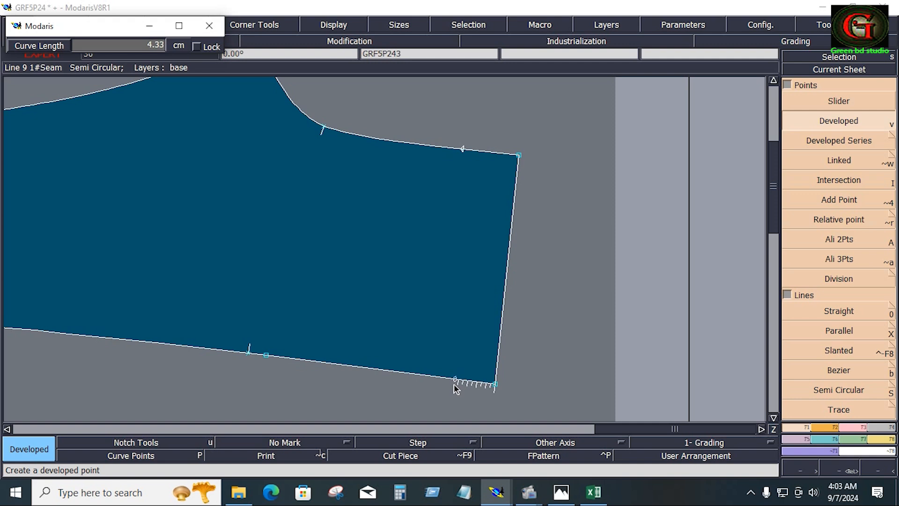
key("Down")
type("3")
key("Return")
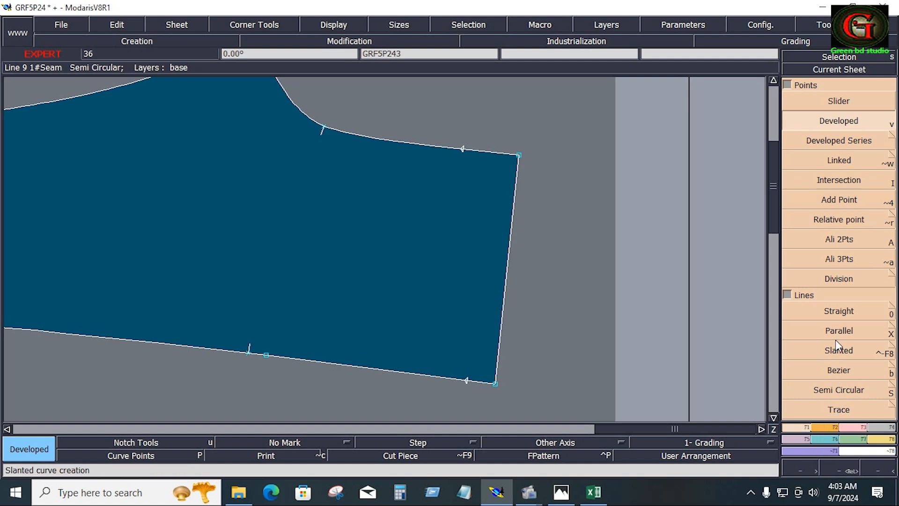
Draw a straight Bezier yoke line between the two developed points and insert points where it meets the seams.
left_click(840, 370)
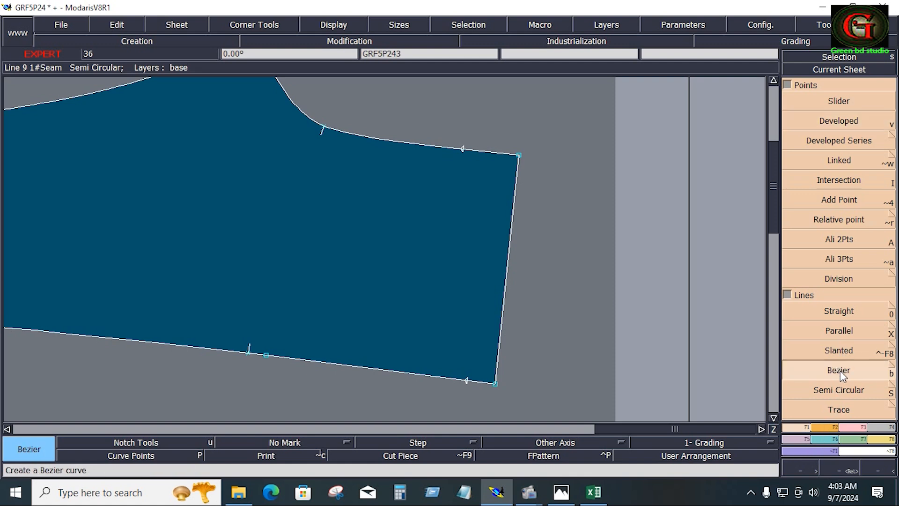
left_click(467, 381)
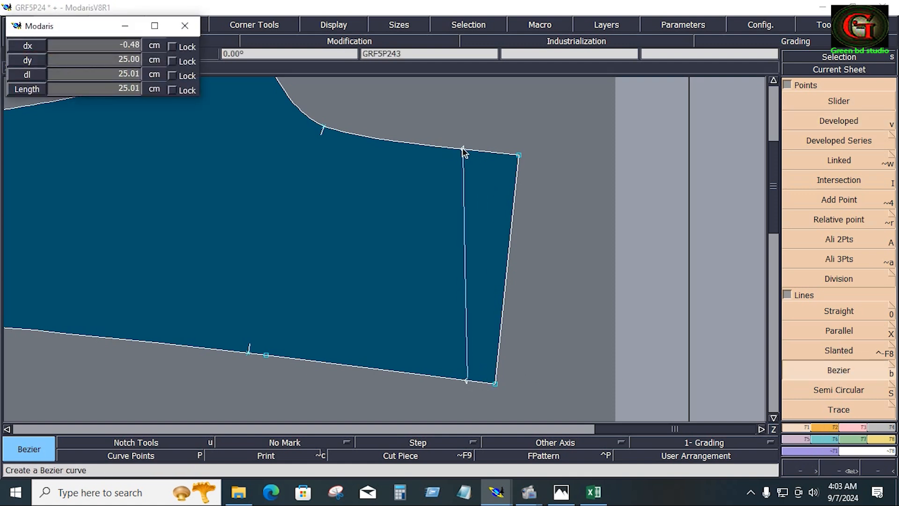
left_click(462, 149)
left_click(858, 428)
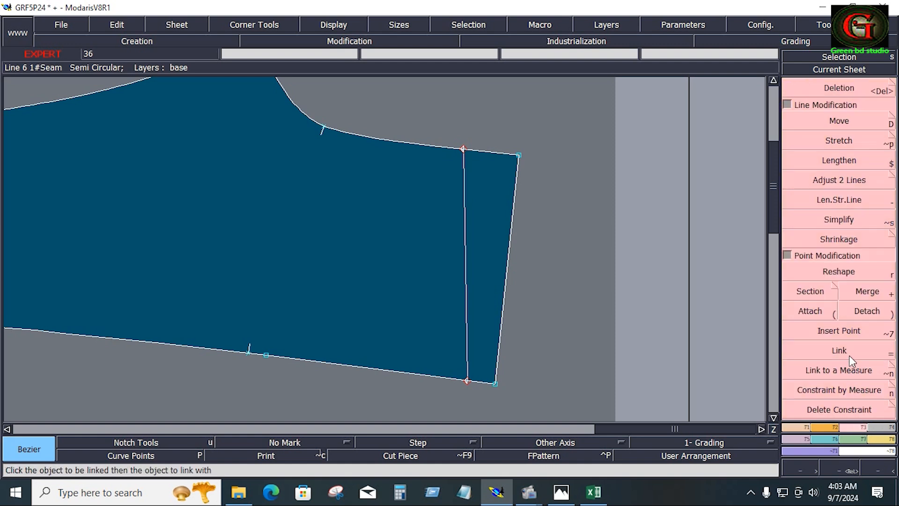
left_click(848, 334)
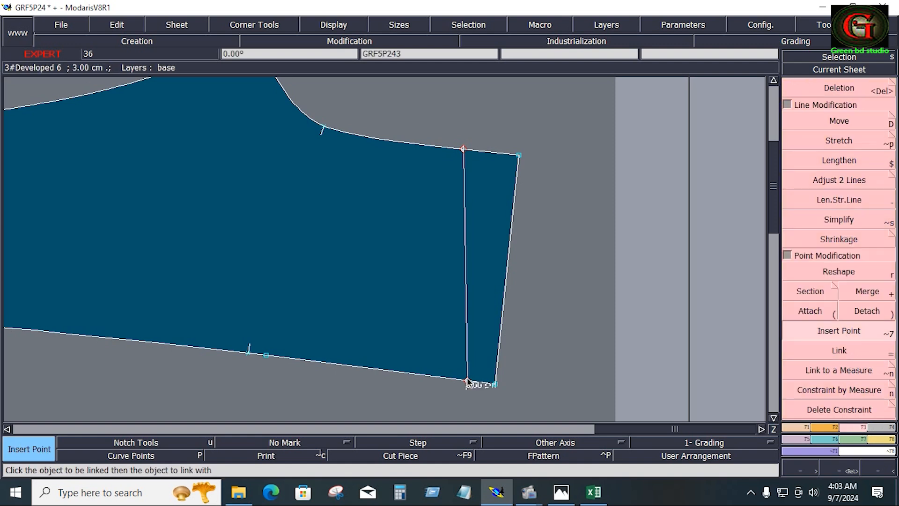
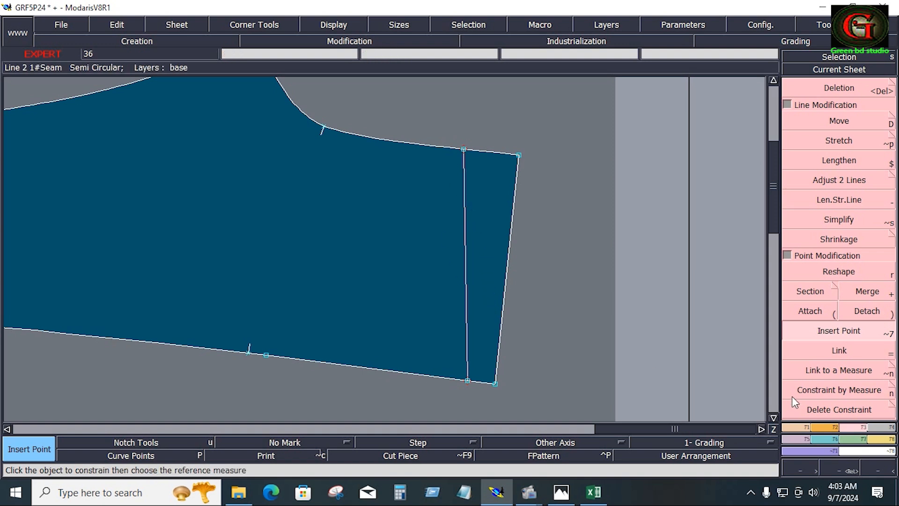
Construct an Arc Arrow curve between the two ends of the yoke line with an arrow of -0.70 cm.
left_click(829, 428)
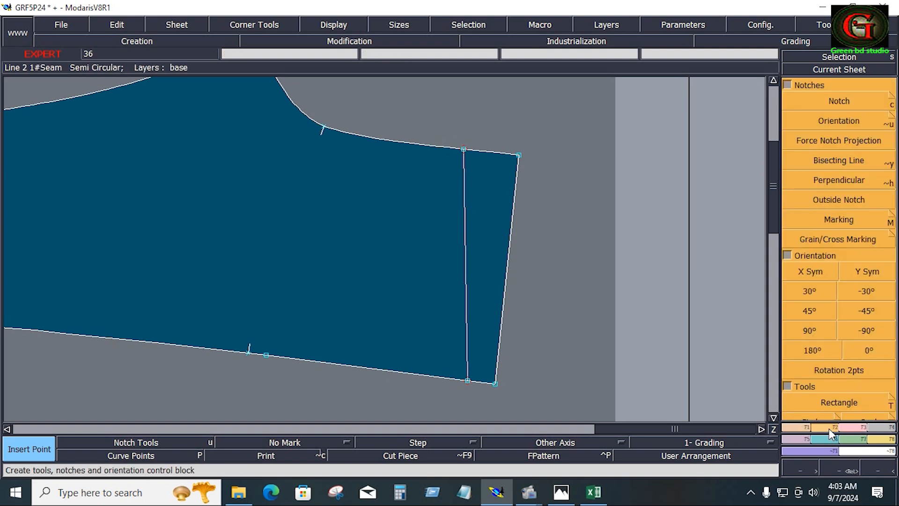
left_click(788, 87)
left_click(839, 324)
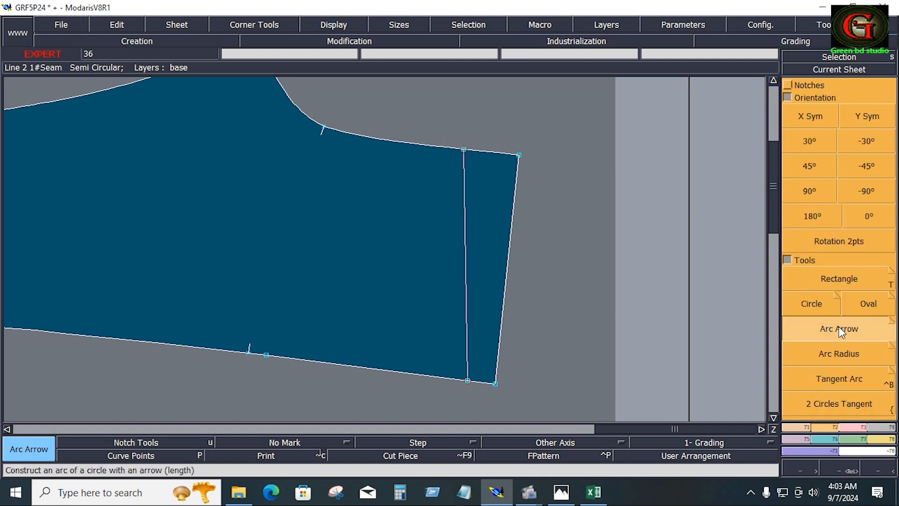
left_click(463, 150)
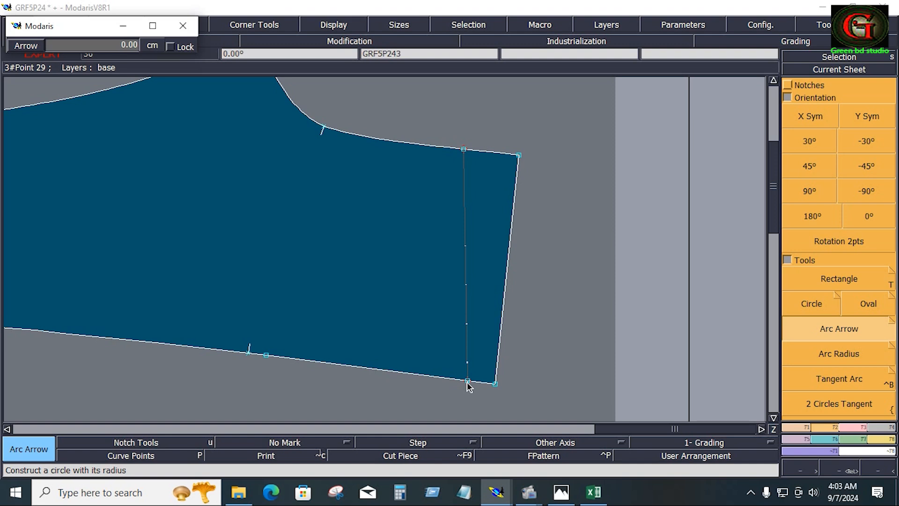
scroll(468, 385, "down", 6)
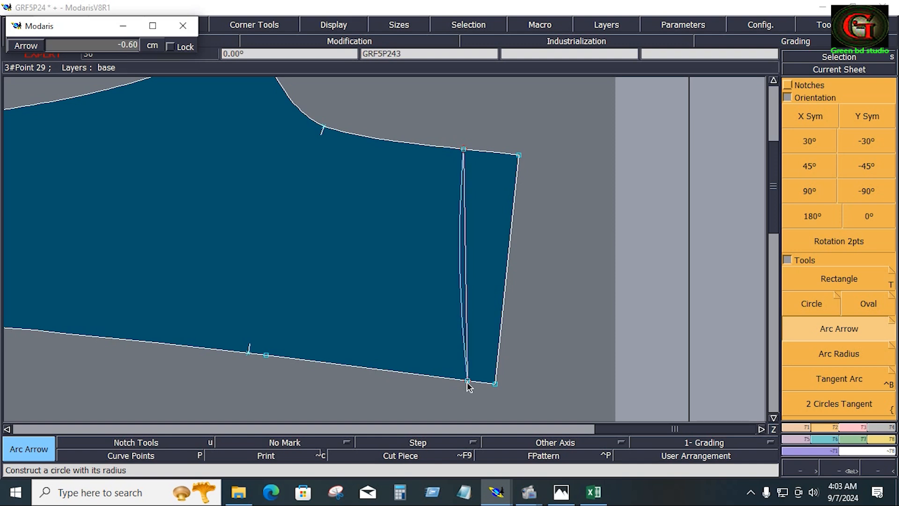
scroll(468, 384, "down", 1)
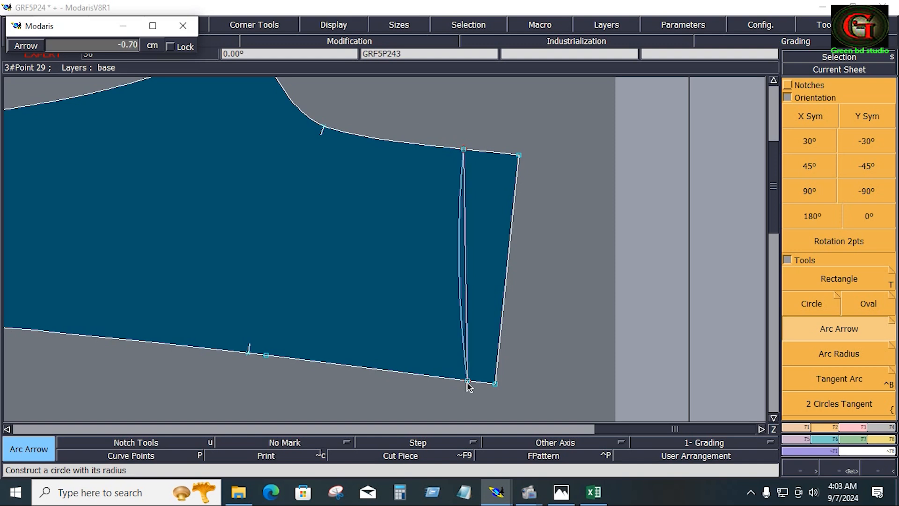
scroll(469, 386, "down", 1)
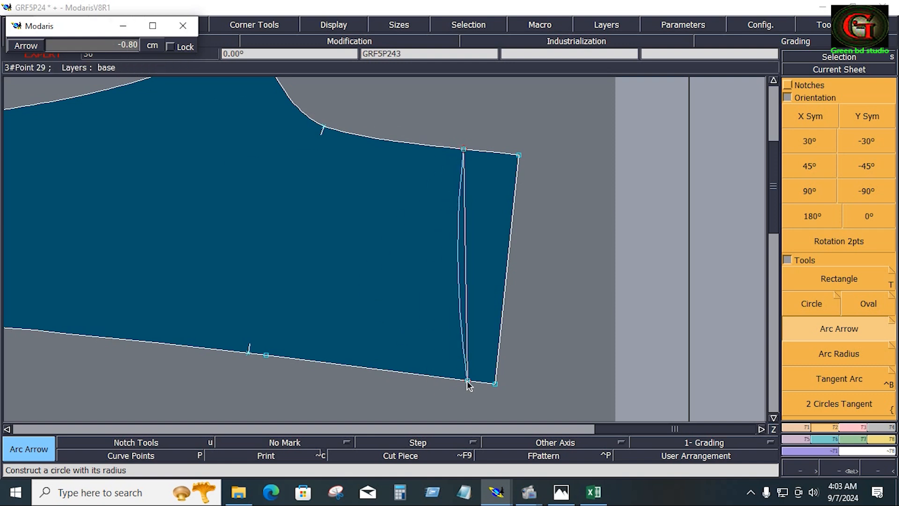
scroll(468, 385, "up", 1)
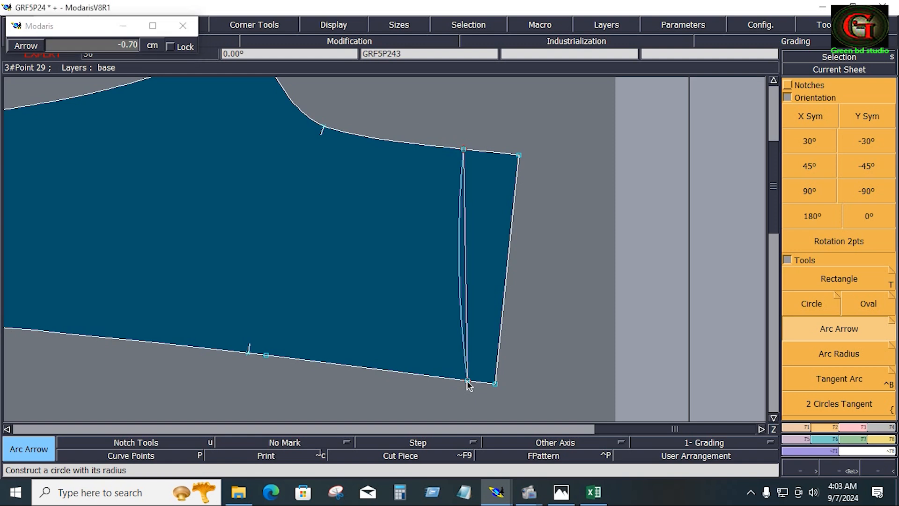
left_click(468, 384)
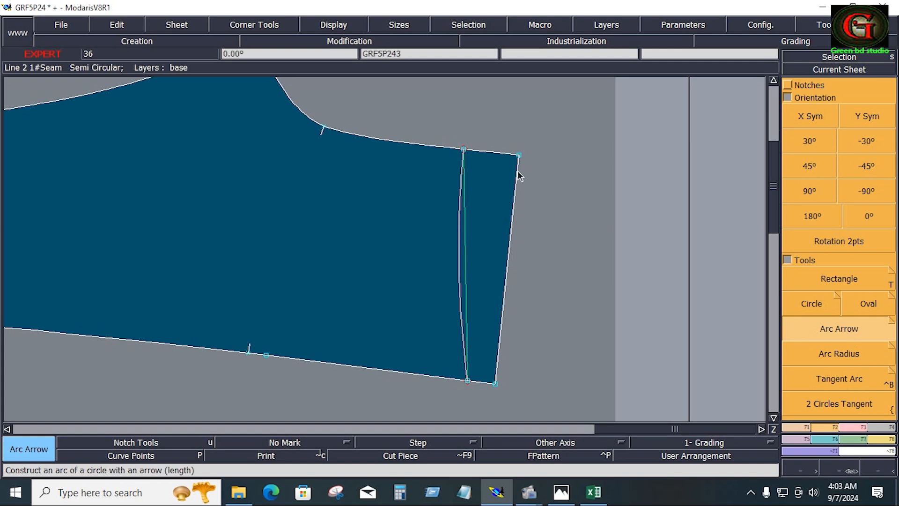
Construct a matching arc between the centre-back and side waist corners with an arrow of -0.70 cm.
left_click(518, 155)
left_click(496, 384)
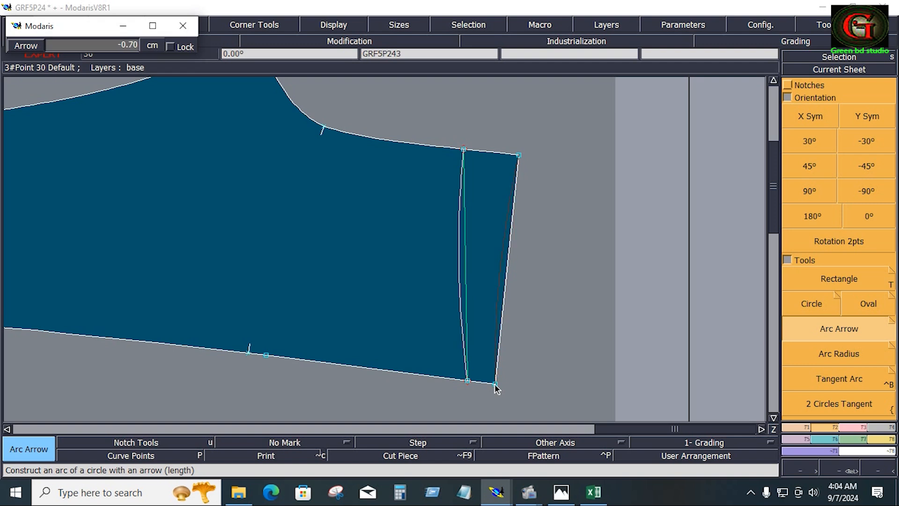
key("Return")
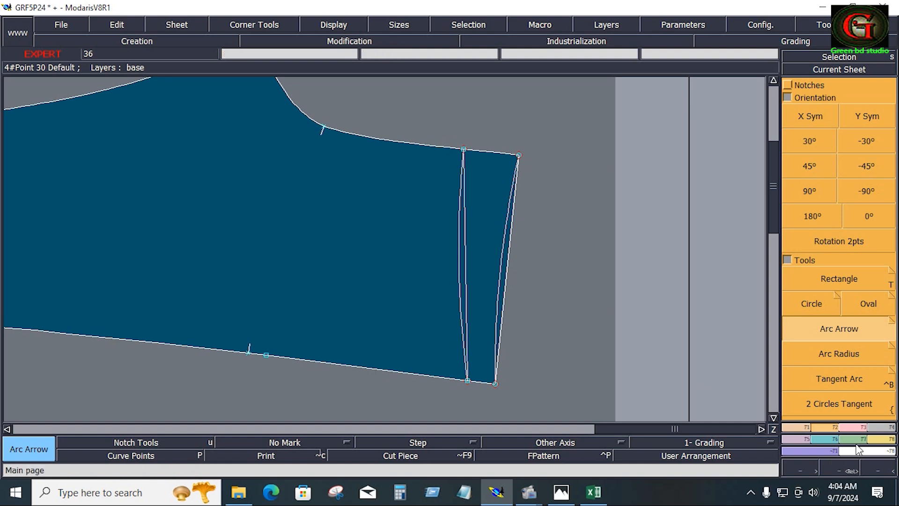
Extract the lower back leg and the back yoke as separate seam pieces, and arrange all sheets on the desk.
left_click(886, 427)
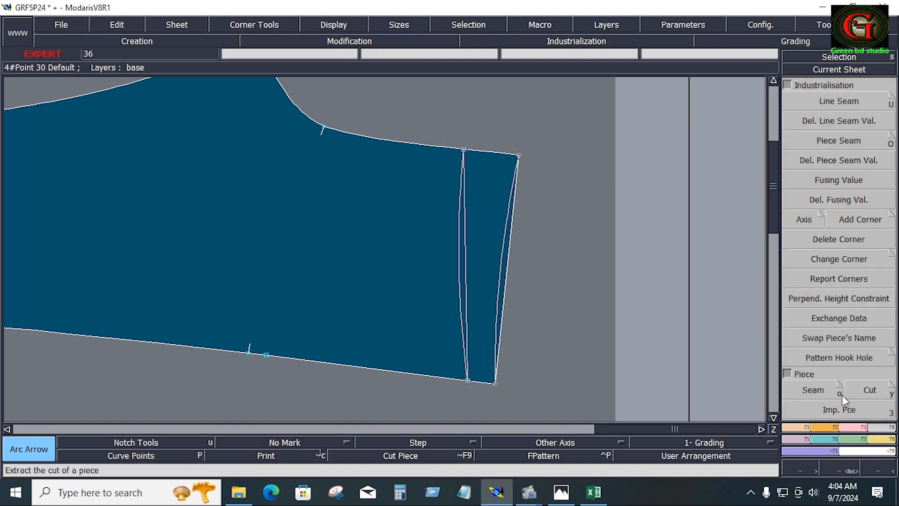
left_click(815, 391)
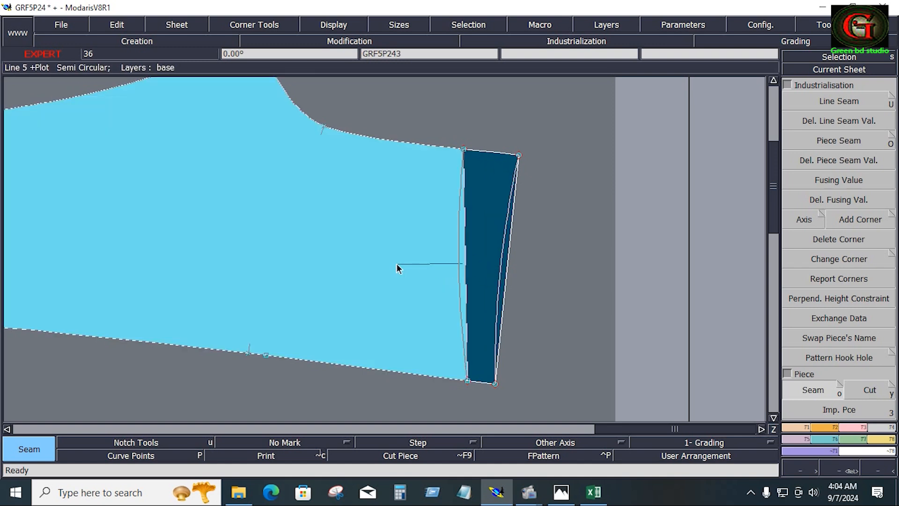
left_click(396, 265)
key("j")
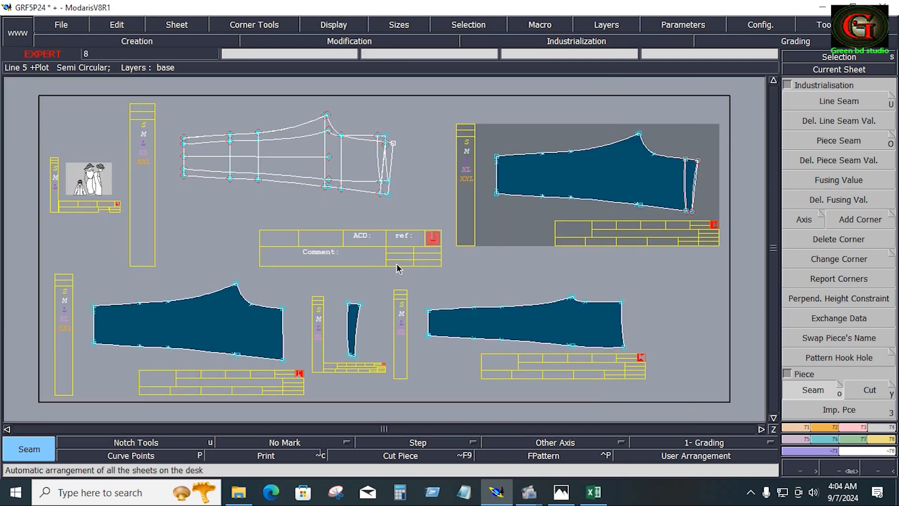
Make the lower back leg the current sheet, and fill the pocket measurement rows B22:I25 of the Excel chart with yellow.
left_click(276, 341)
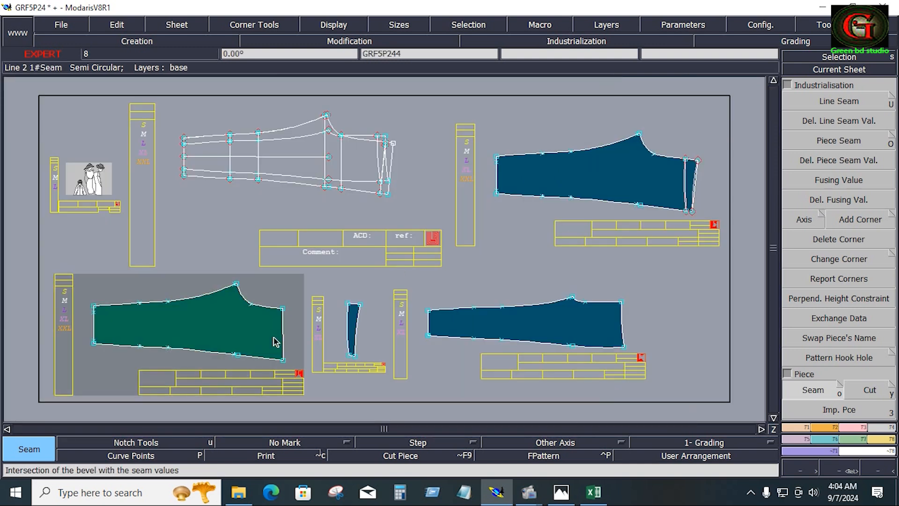
key("c")
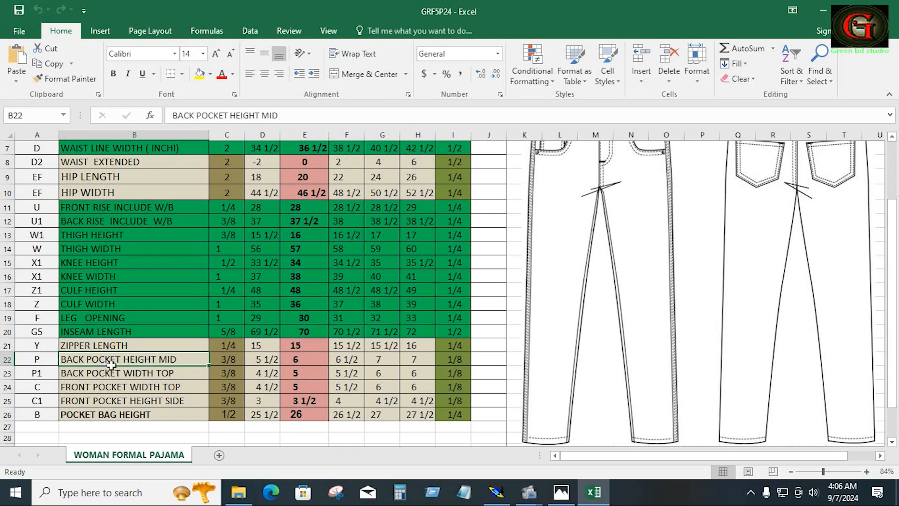
left_click_drag(111, 364, 444, 399)
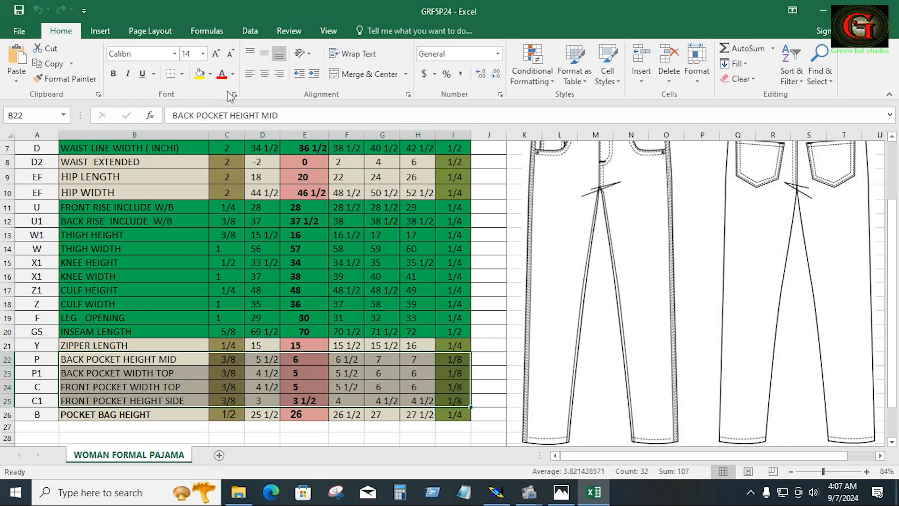
left_click(200, 79)
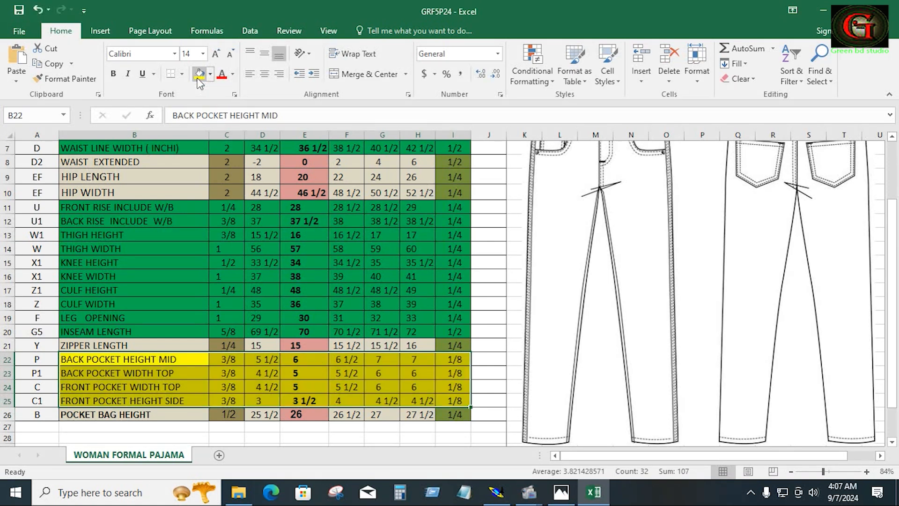
left_click(314, 377)
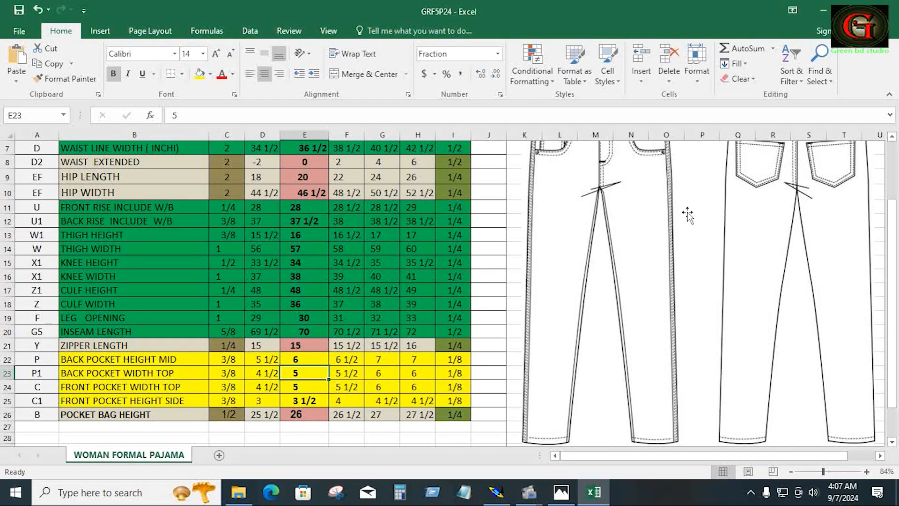
Switch to Modaris and set the length unit to inches and 10ths.
left_click(496, 492)
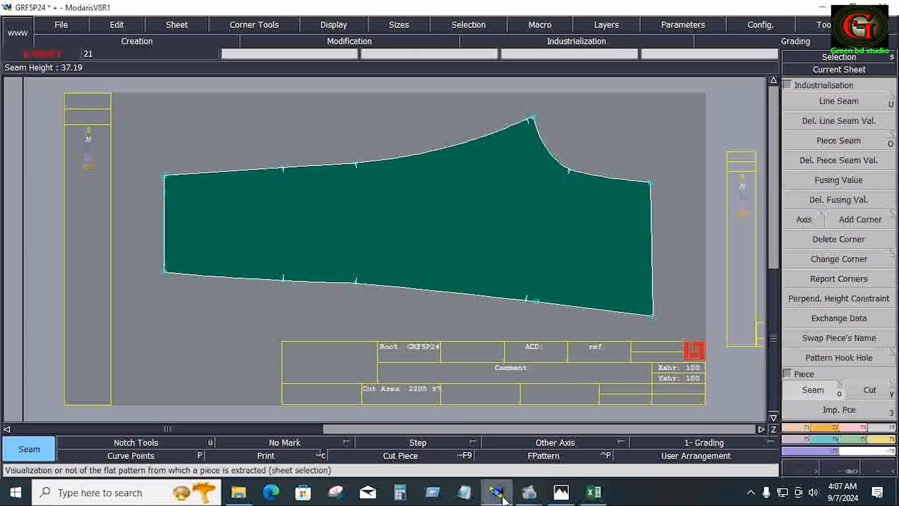
left_click(702, 27)
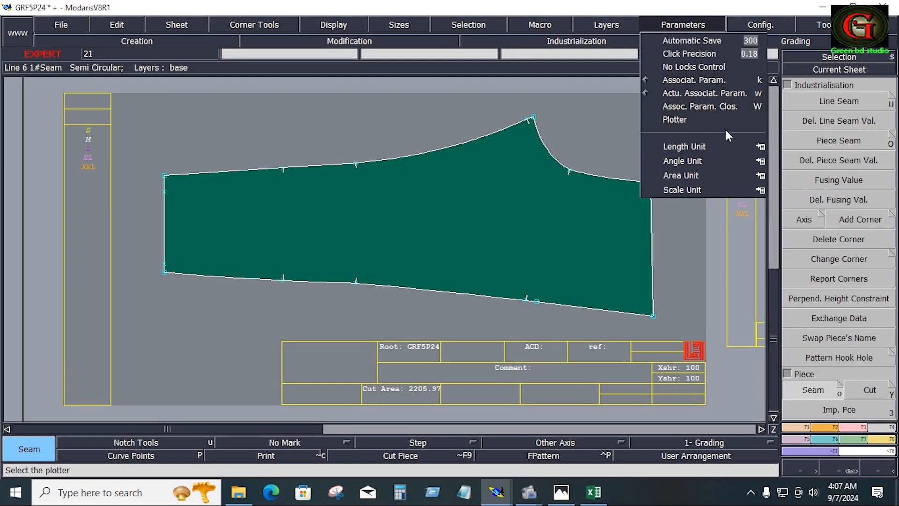
mouse_move(756, 147)
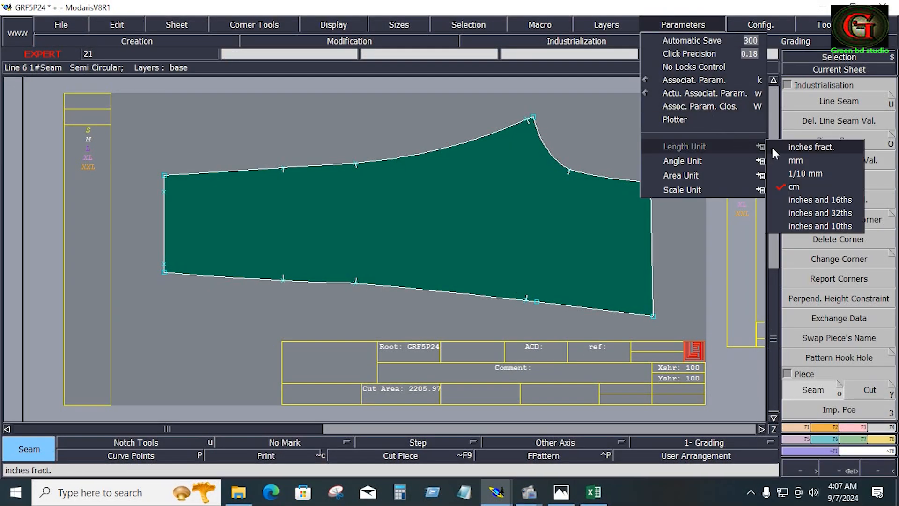
left_click(801, 224)
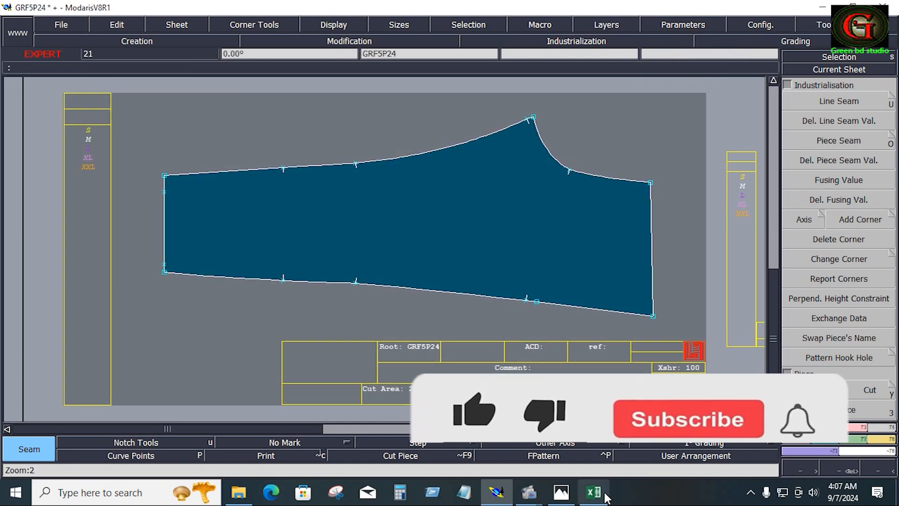
Look up the middle height and top width of the back pocket in column E of the Excel chart.
left_click(594, 492)
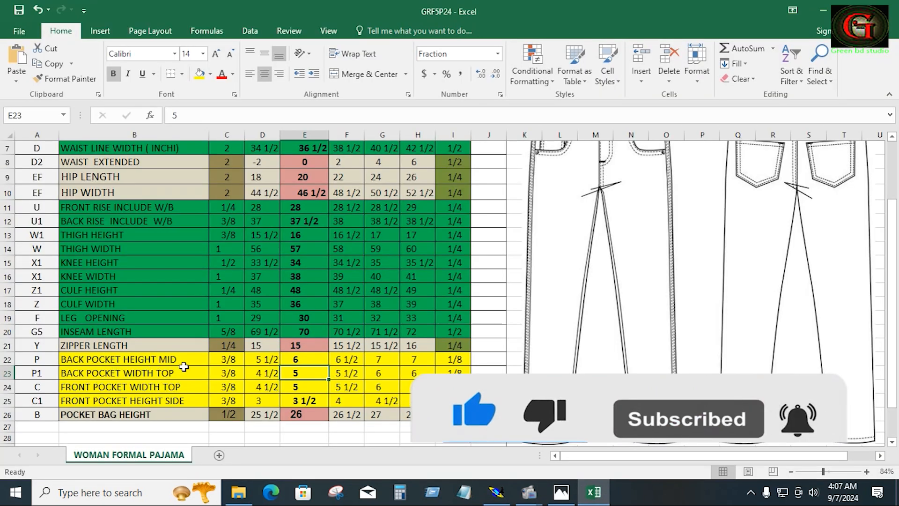
left_click(318, 360)
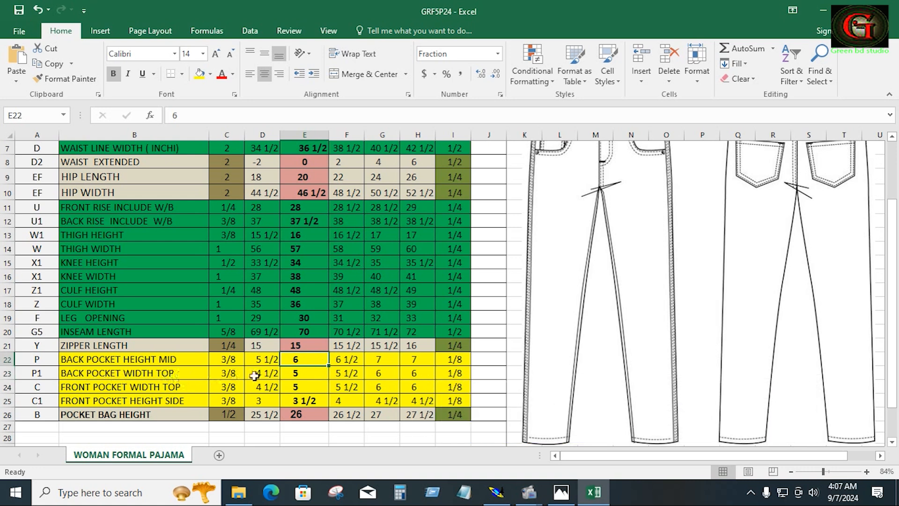
left_click(309, 375)
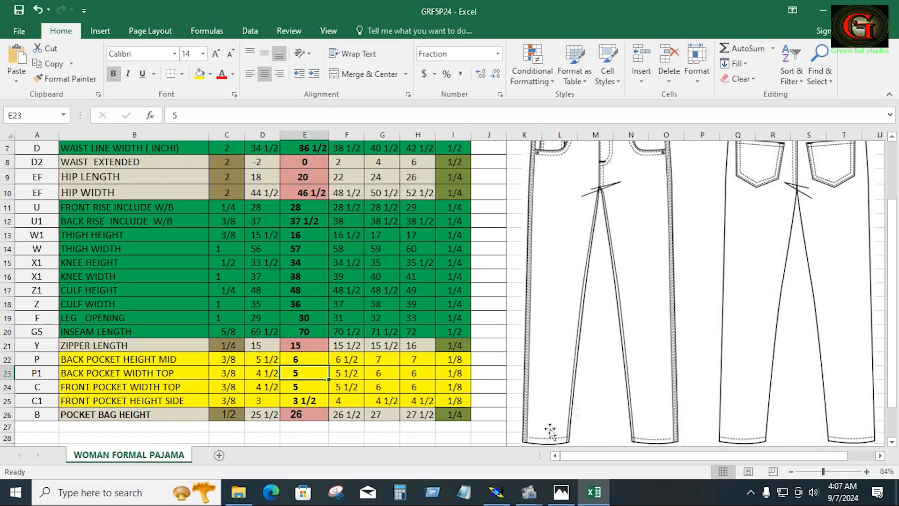
Switch to Modaris and construct a rectangle 6.000 inches wide and 5.000 inches high above the lower back leg piece.
left_click(496, 491)
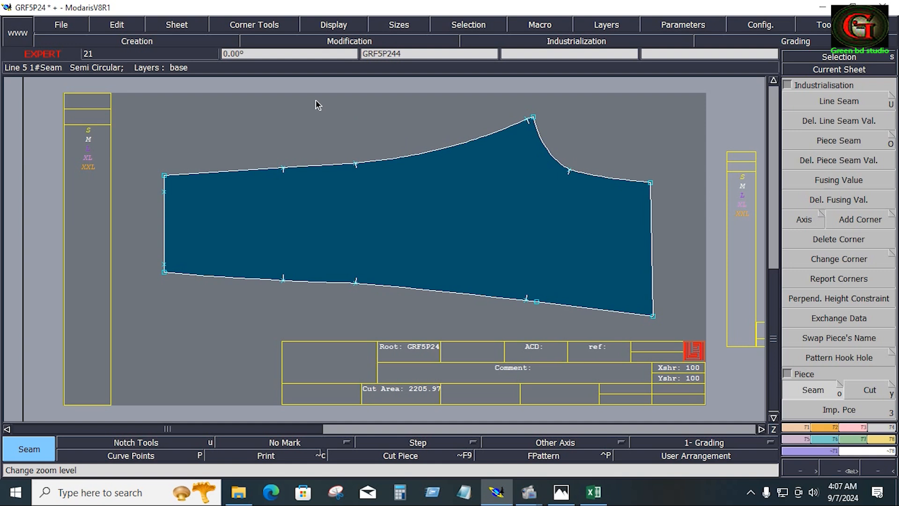
left_click_drag(315, 101, 447, 140)
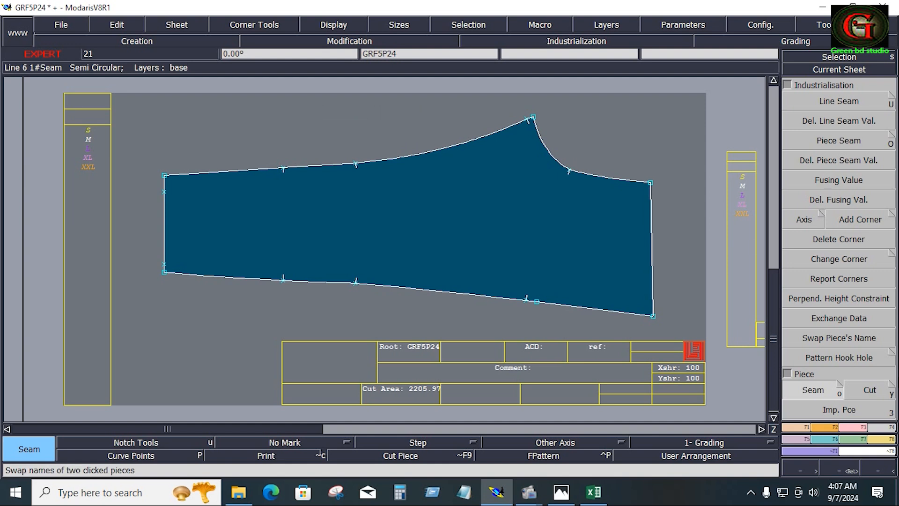
left_click(832, 426)
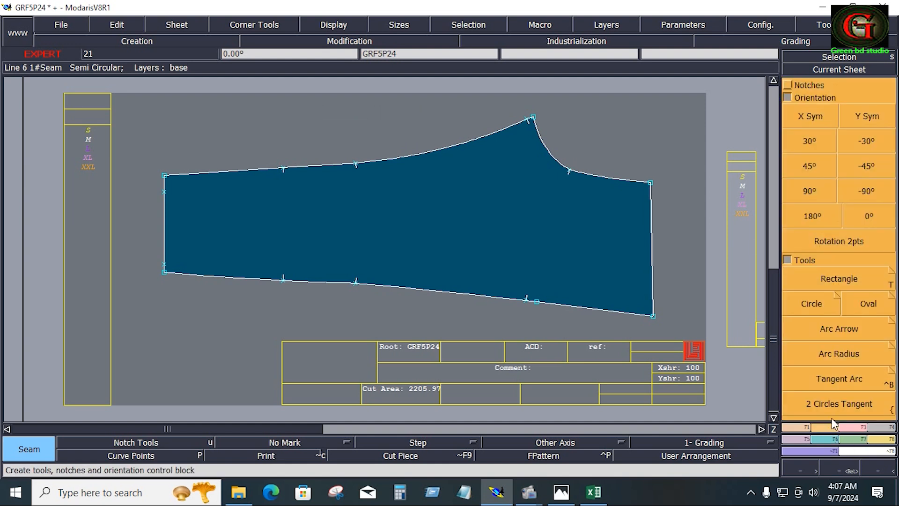
left_click(839, 279)
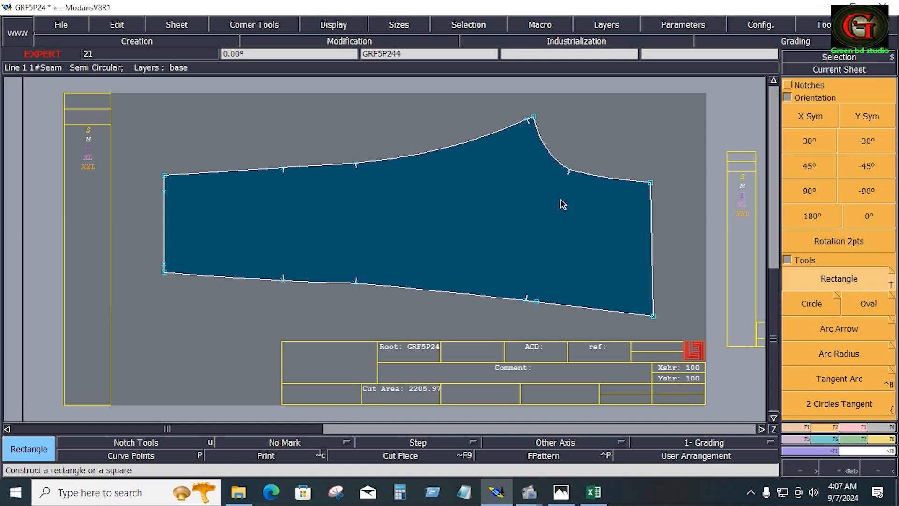
left_click(318, 102)
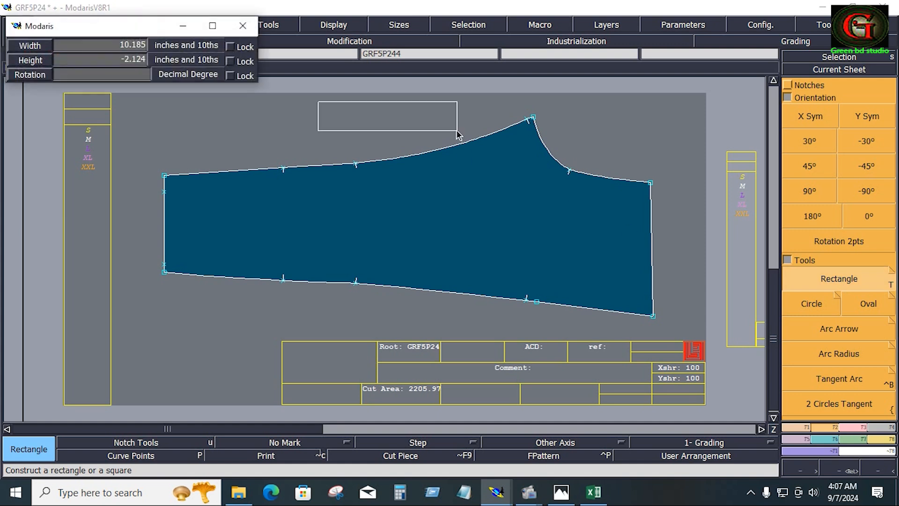
key("Down")
key("Return")
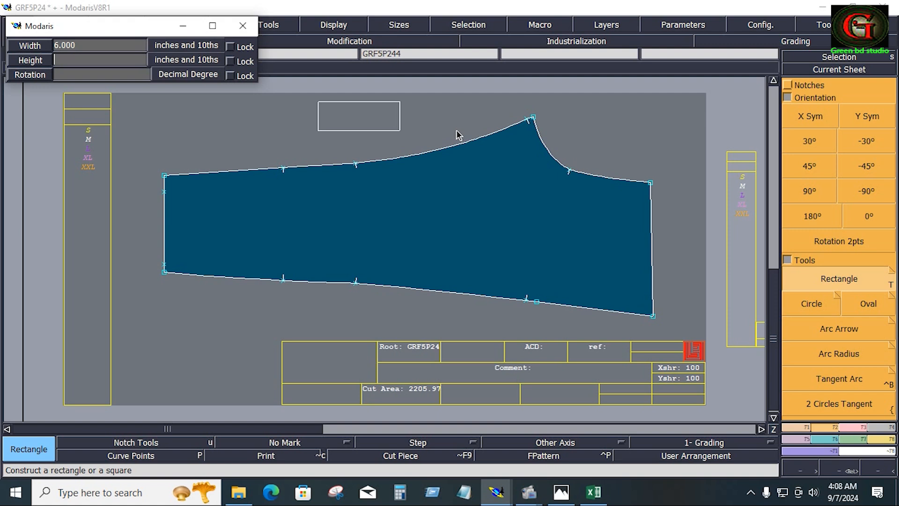
key("Return")
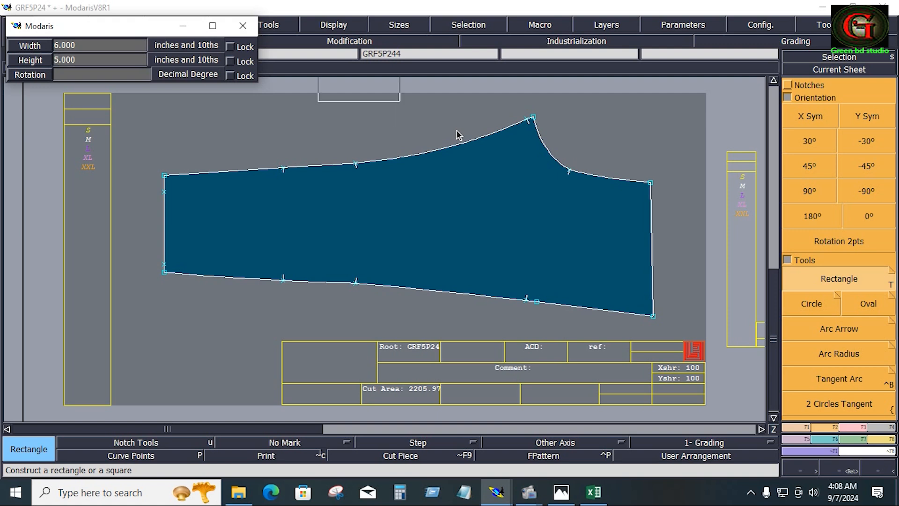
key("Return")
key("Home")
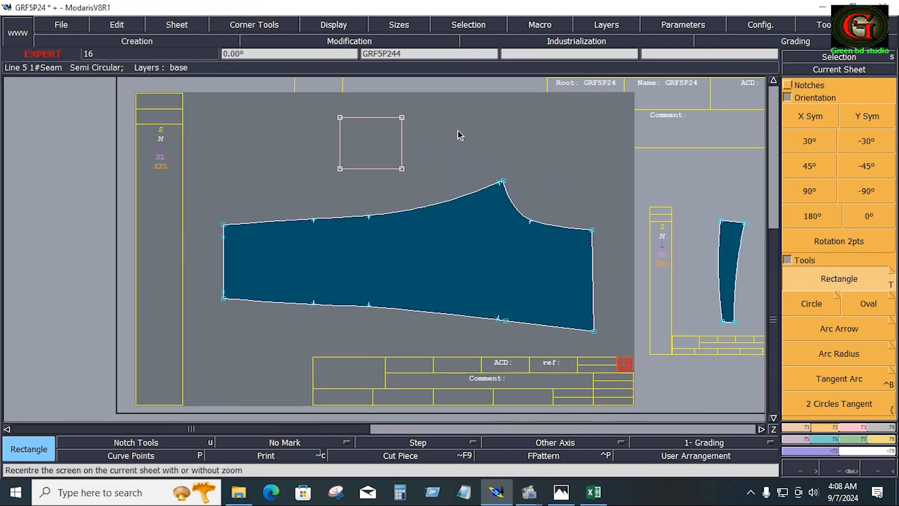
Divide the pocket rectangle's right edge into 2 equal parts with Sequence Division.
left_click(795, 426)
left_click(789, 82)
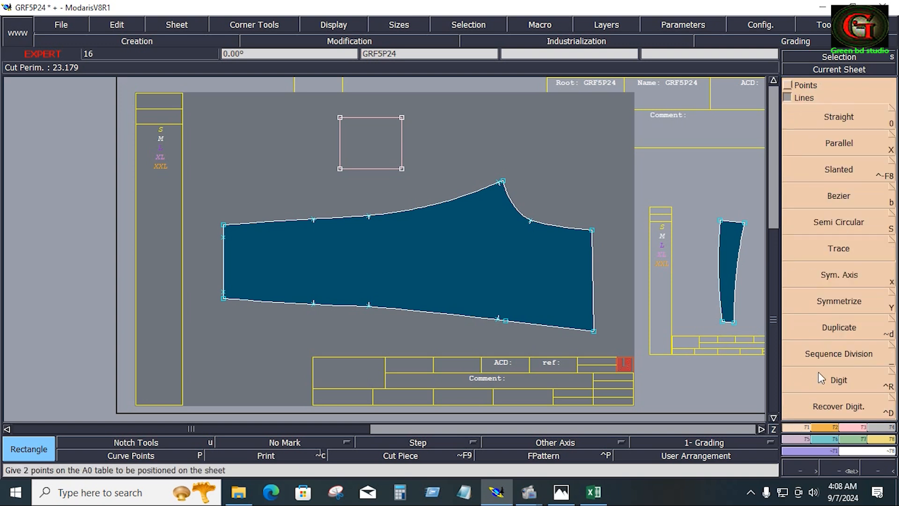
left_click(810, 355)
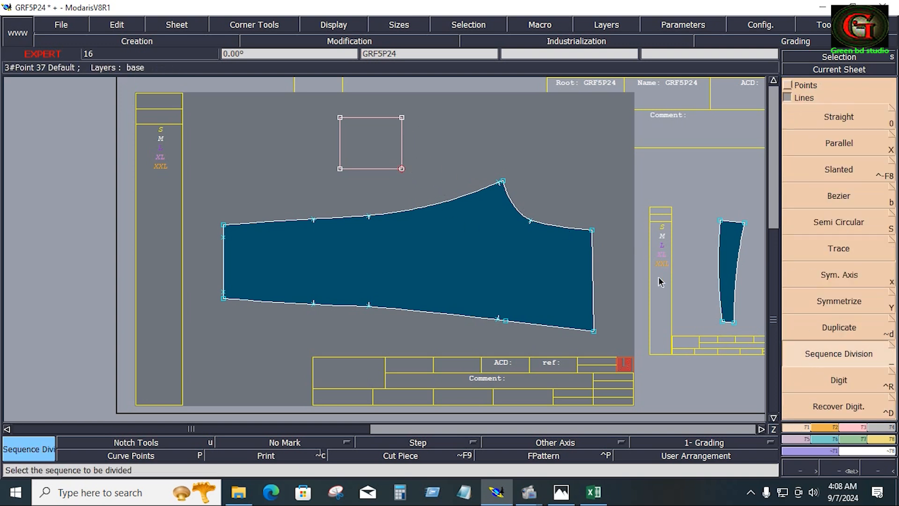
left_click(401, 118)
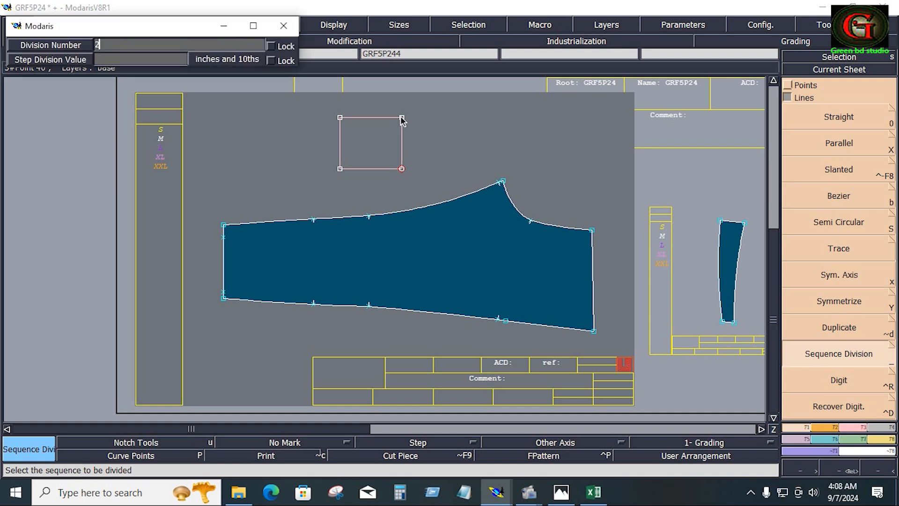
key("Return")
Draw a straight Bezier line from the right edge's division point across to the middle of the rectangle's left edge.
key("b")
left_click(402, 143)
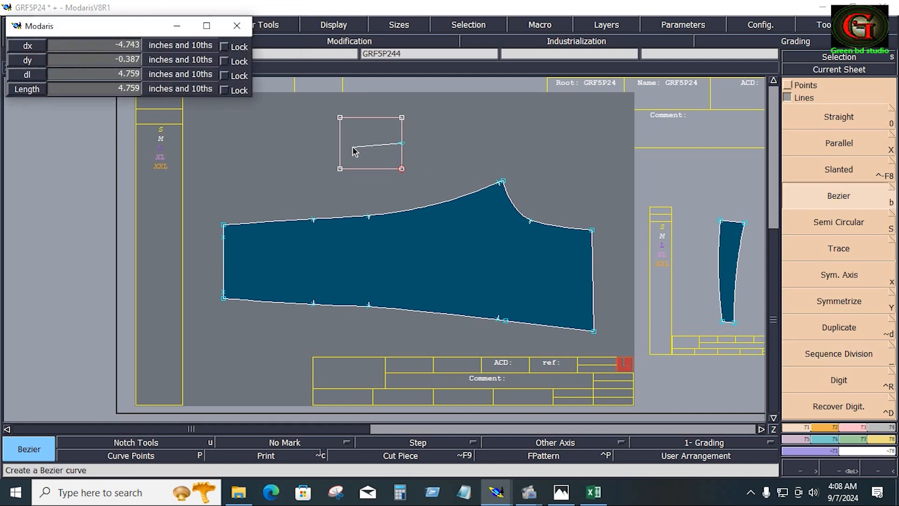
left_click(340, 144)
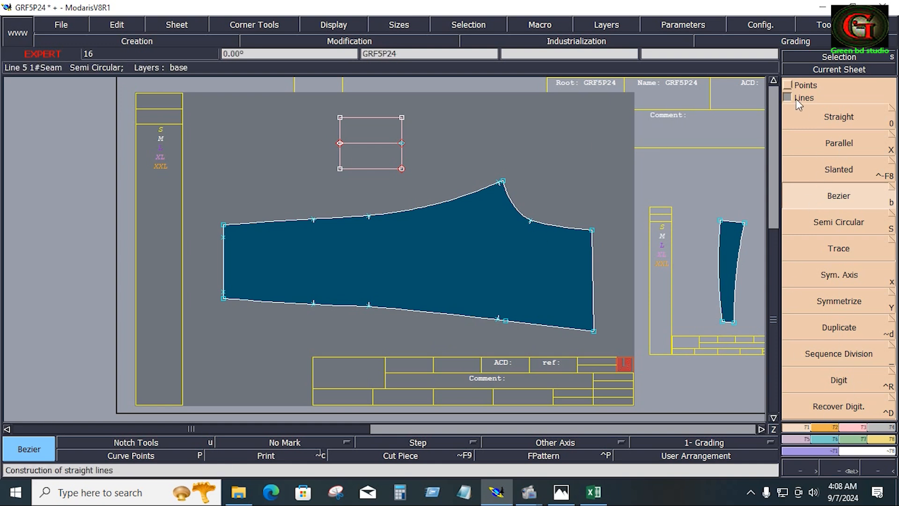
Place a developed point on the rectangle's upper edge at a curve length of -1.000 inch from its left corner, and insert it.
left_click(787, 86)
left_click(840, 119)
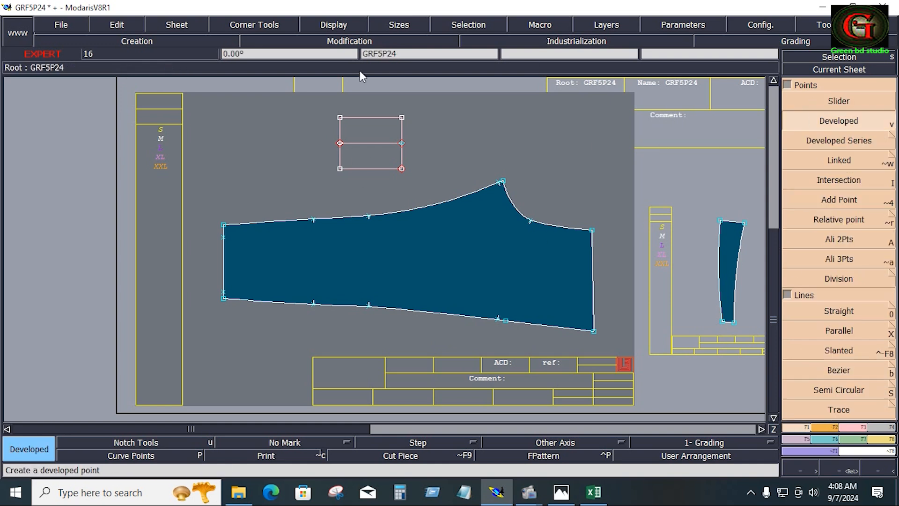
left_click(340, 120)
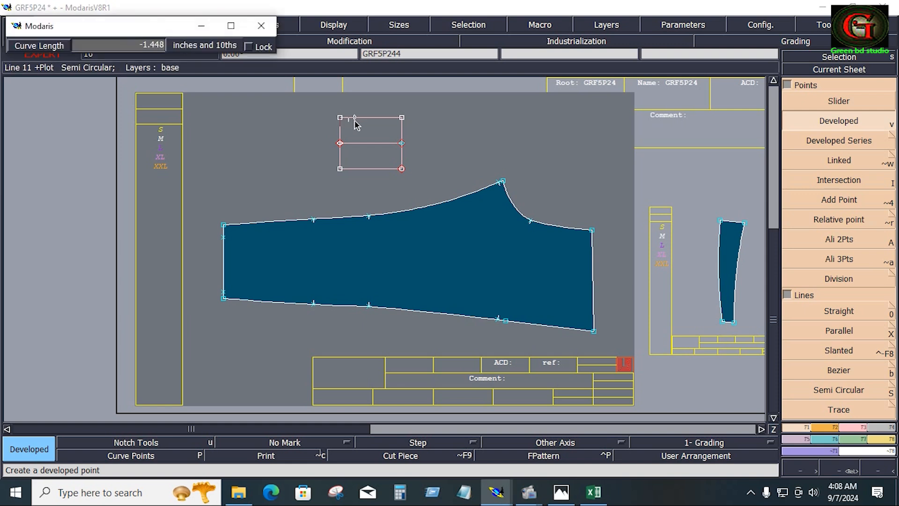
type("-1.000")
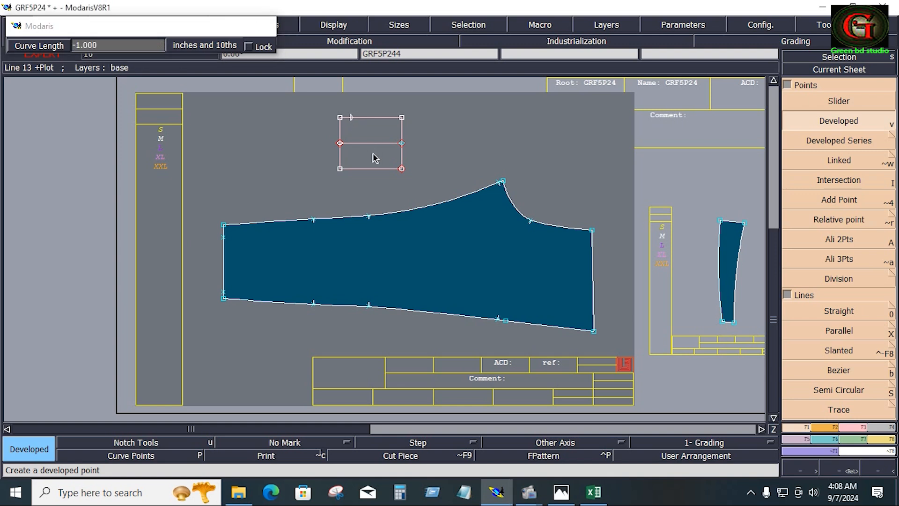
key("Return")
left_click(845, 428)
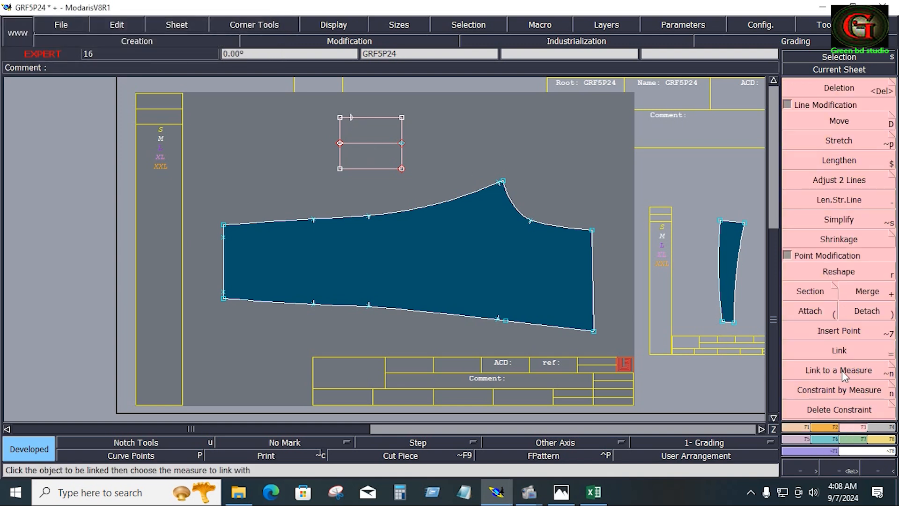
left_click(840, 330)
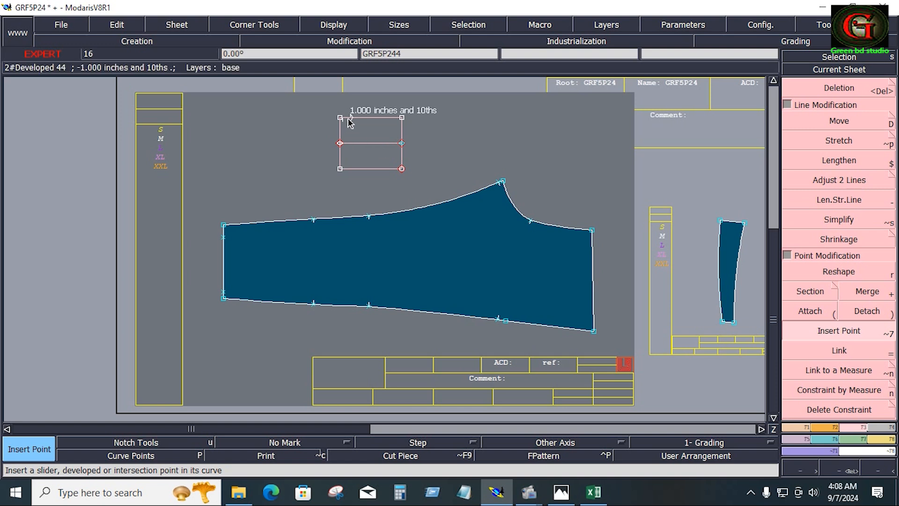
Try to reshape the inserted point on the rectangle's upper edge with a dx of -0.375 inch.
left_click(830, 273)
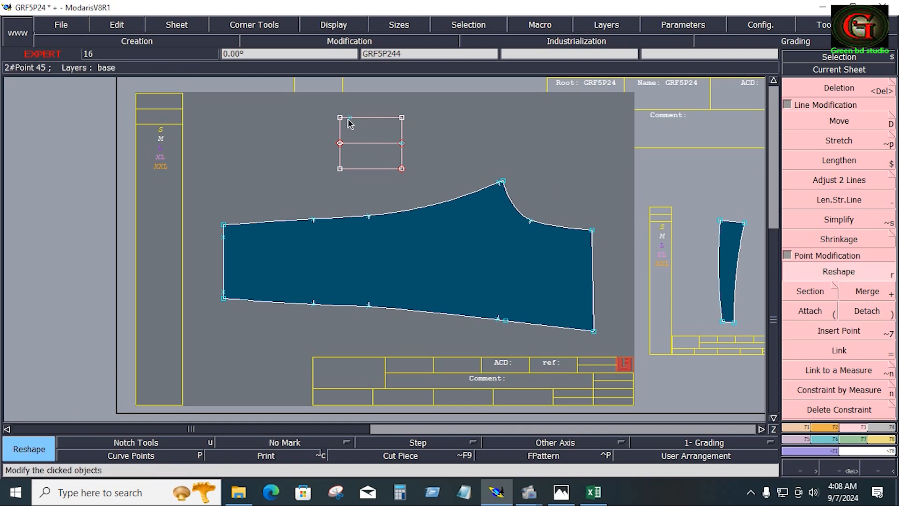
left_click_drag(350, 123, 349, 128)
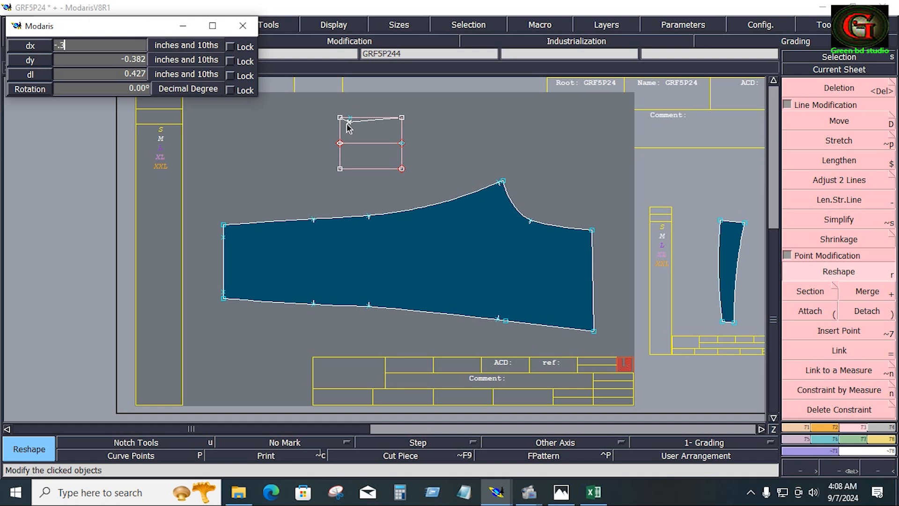
key("Return")
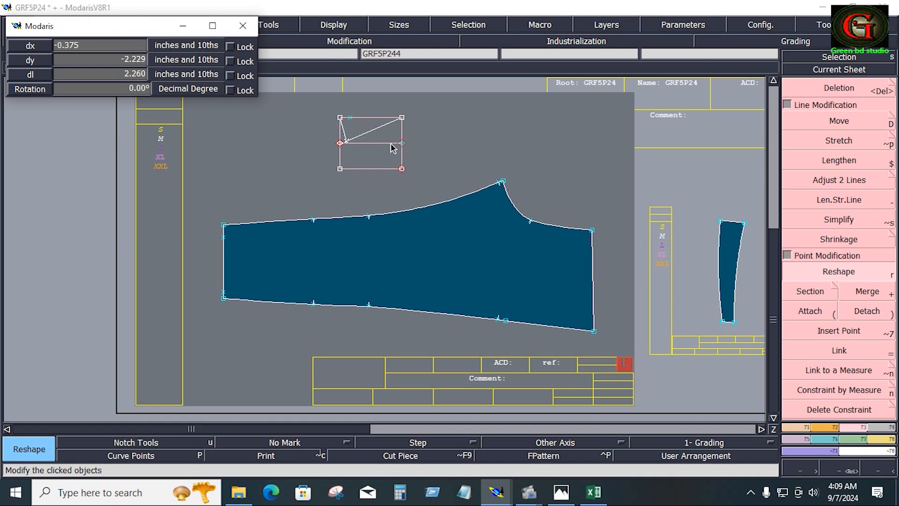
left_click(390, 144)
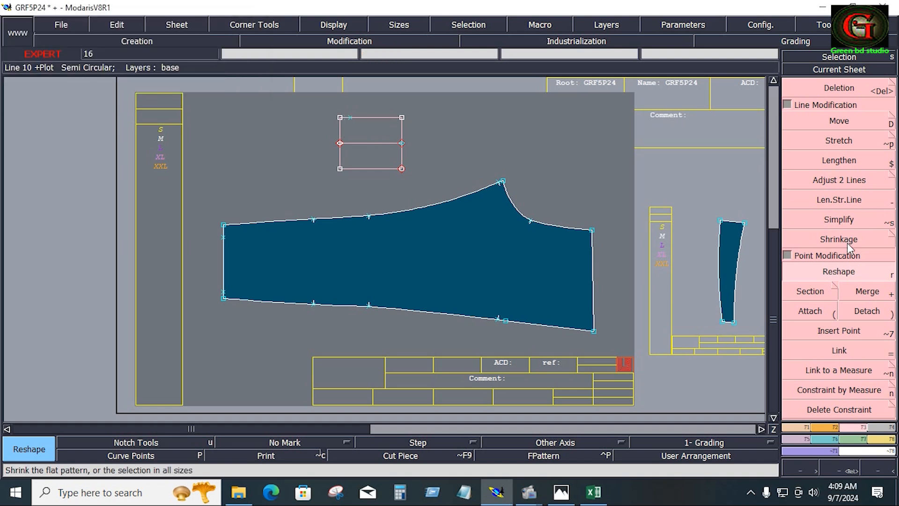
Reshape the inserted point on the pocket rectangle's upper edge slightly downward, keeping dx at 0.000.
left_click(350, 119)
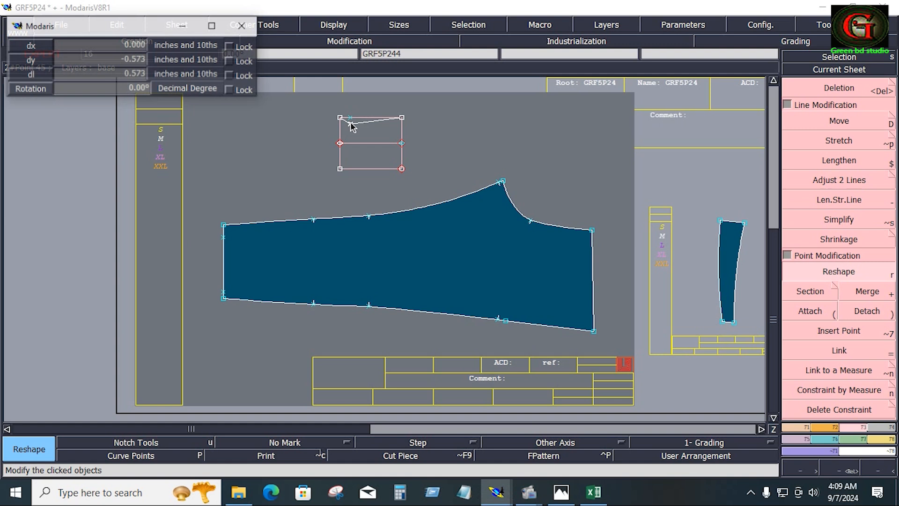
type("-0.375")
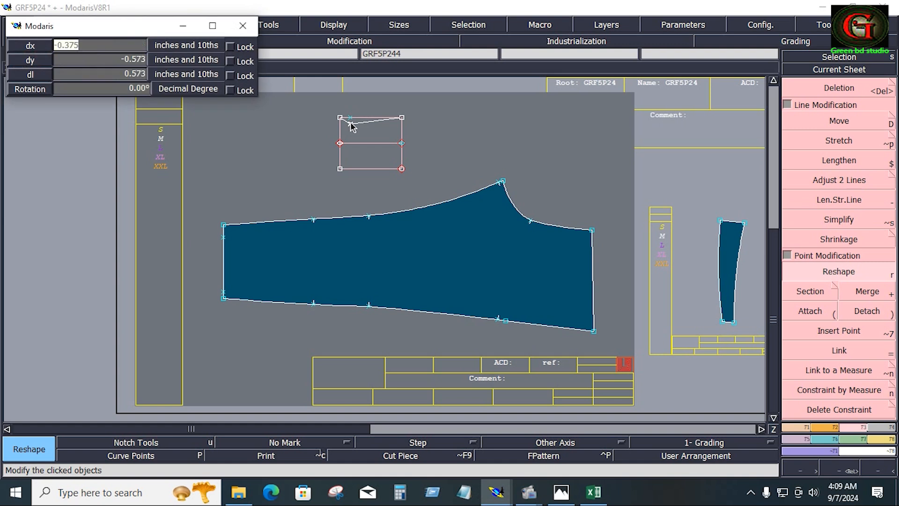
key("Tab")
type("-")
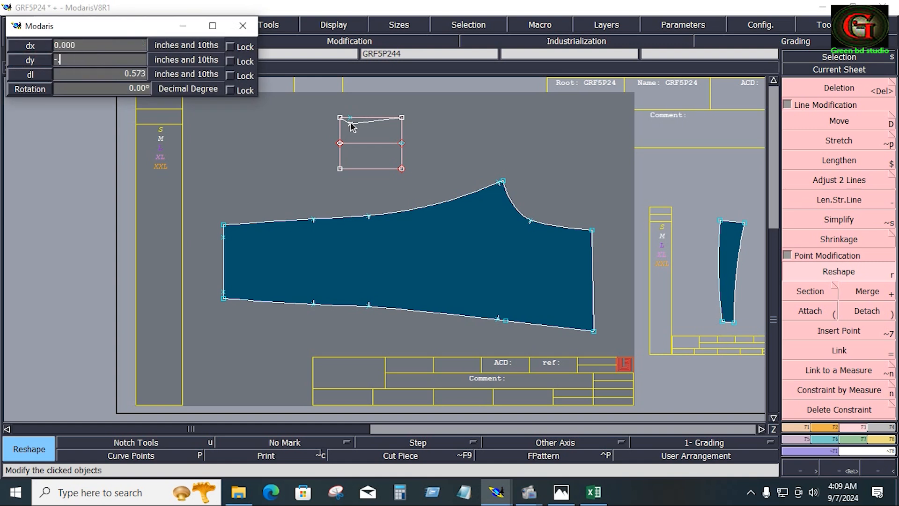
key("Return")
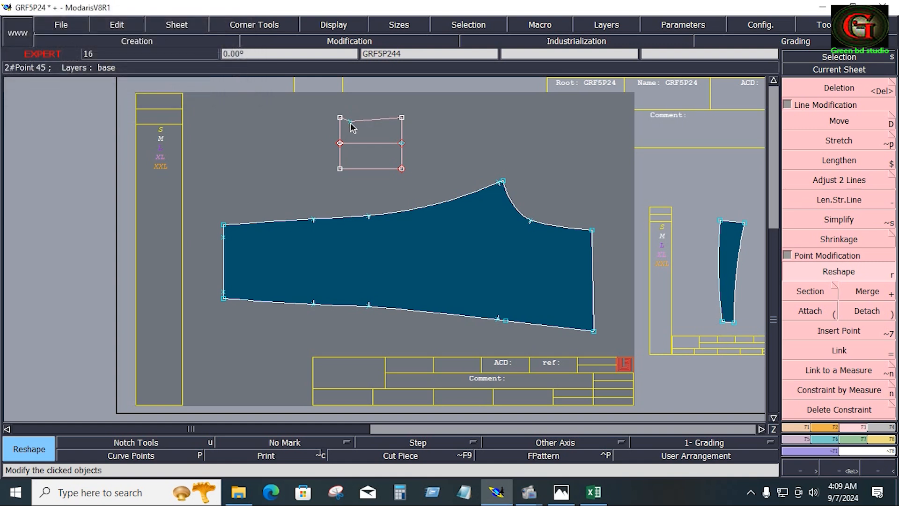
Draw a straight Bezier line from the middle of the pocket rectangle's left edge to the reshaped point on its upper edge.
key("b")
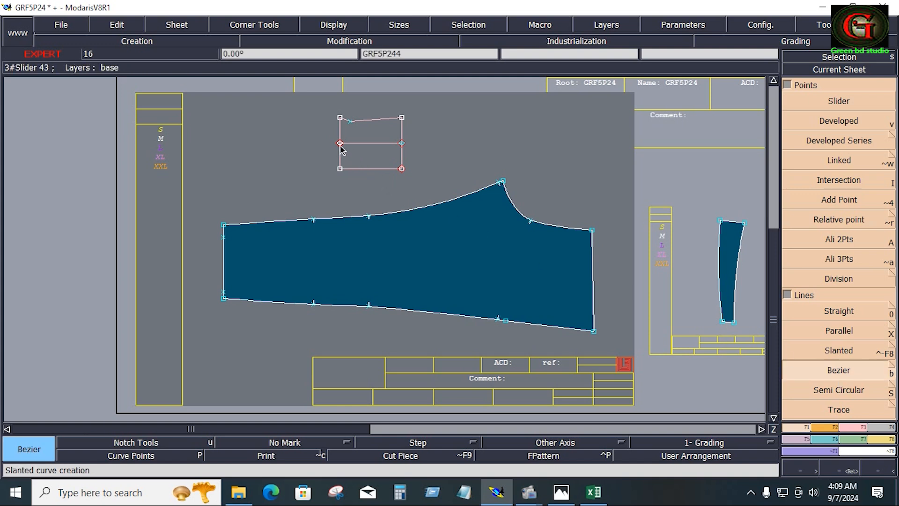
left_click(339, 143)
left_click(350, 123)
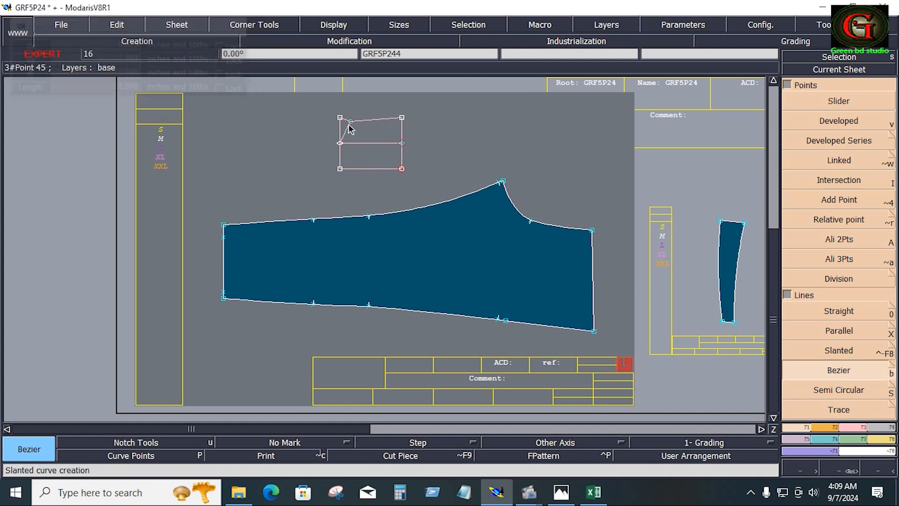
Extract the upper half of the pocket as a seam piece and delete the pocket's construction lines from the back leg sheet.
key("F4")
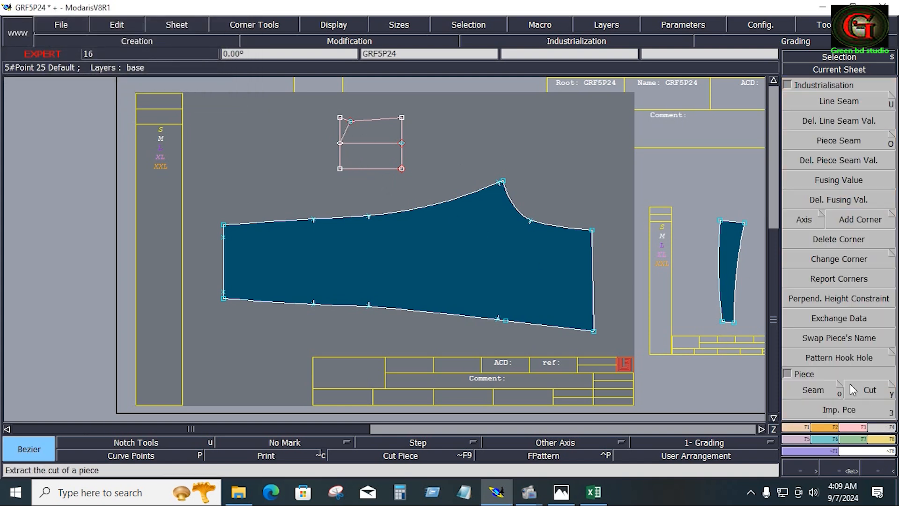
left_click(813, 391)
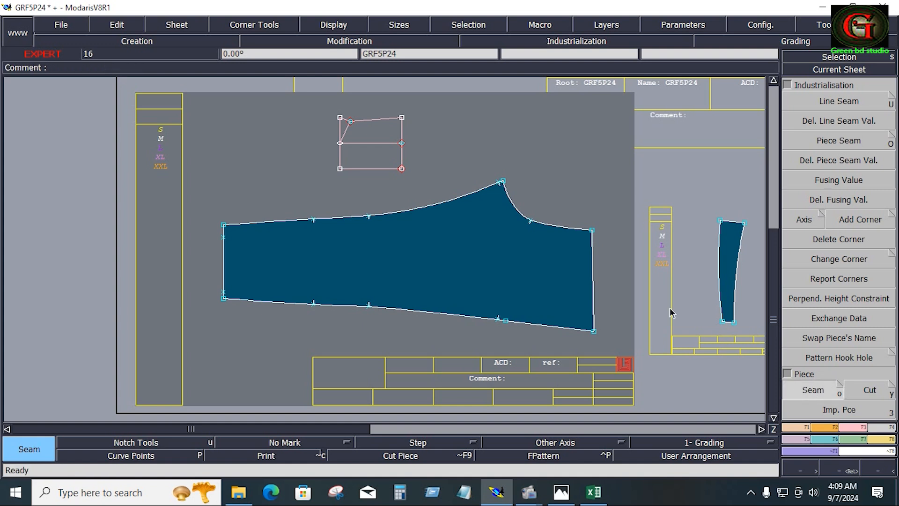
left_click(383, 135)
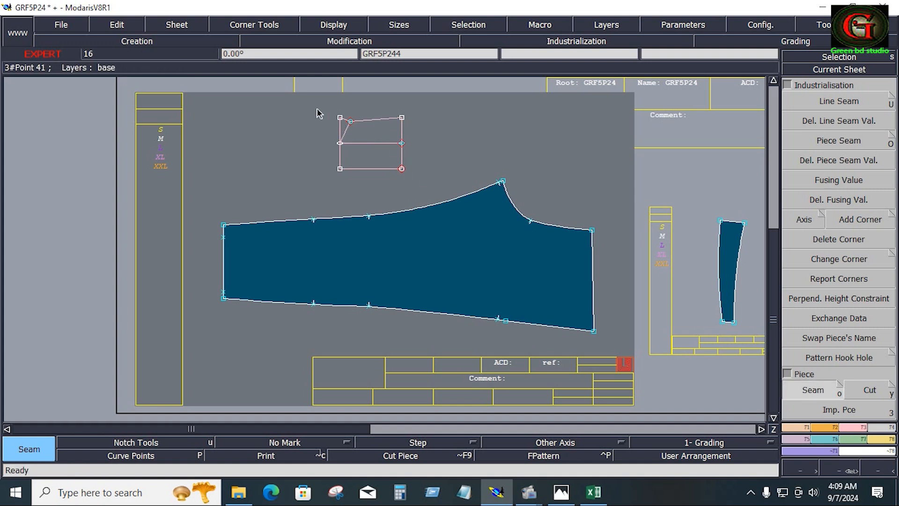
left_click_drag(314, 101, 422, 193)
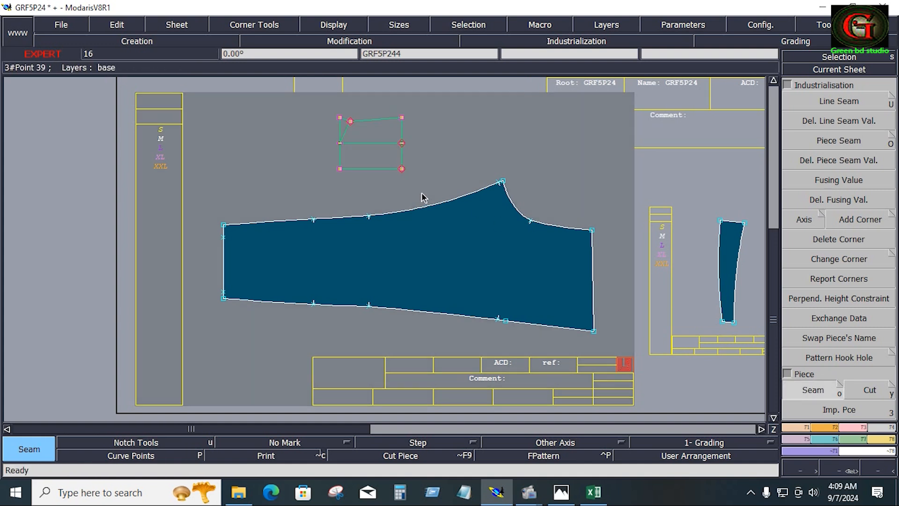
key("Delete")
Rearrange the sheets and mirror the half-pocket piece across its lower edge with Sym 2Pts to make the full pocket.
key("j")
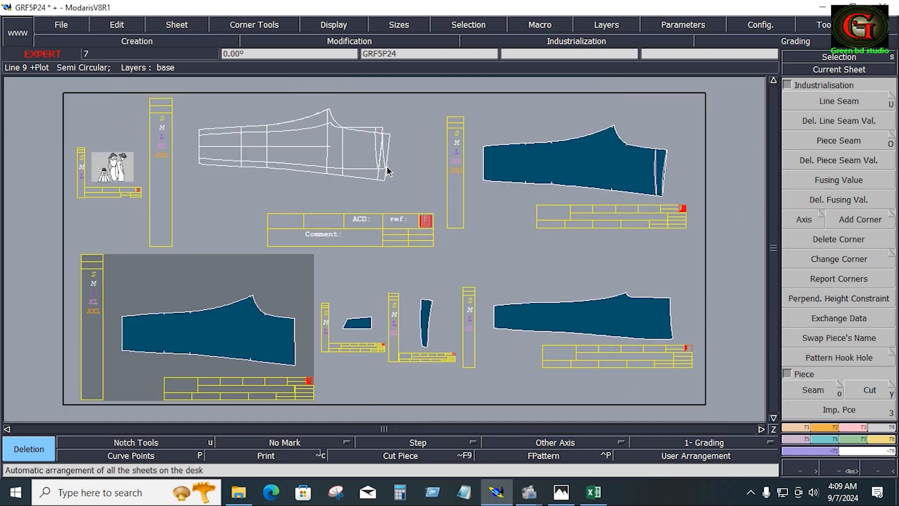
left_click(364, 338)
key("Home")
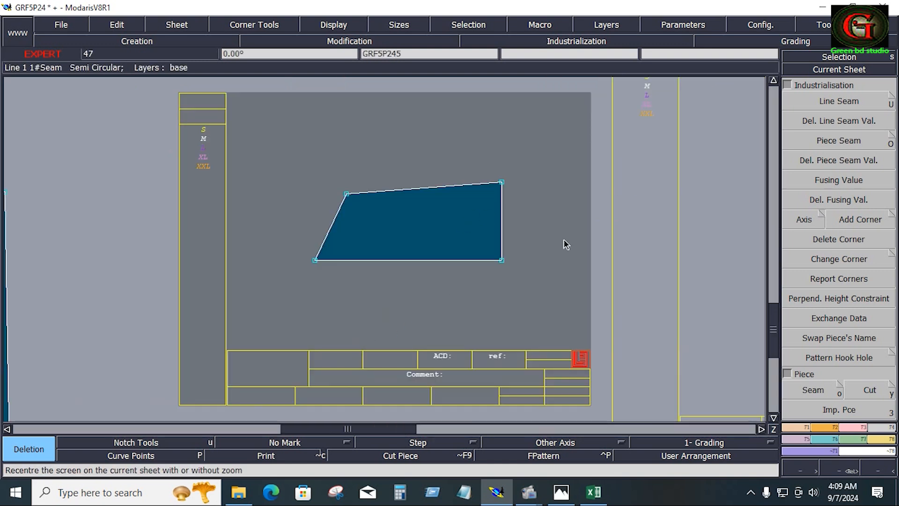
left_click(801, 440)
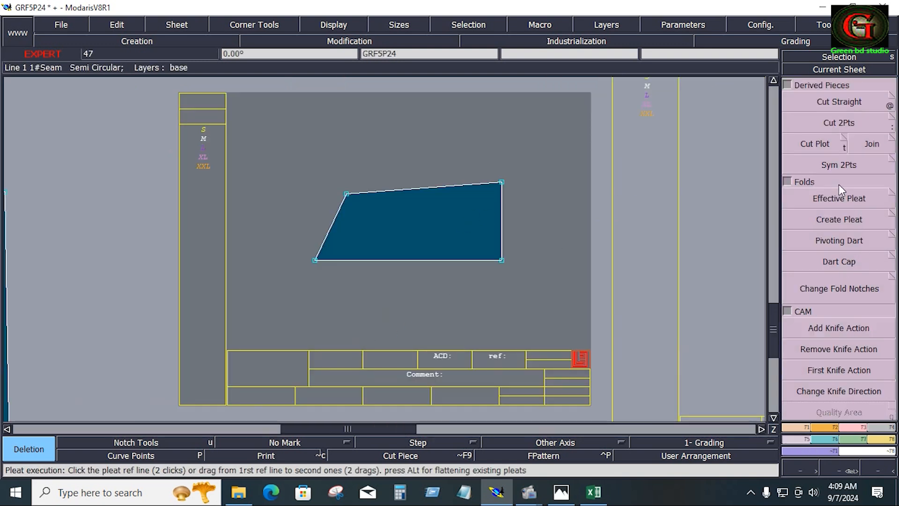
left_click(833, 164)
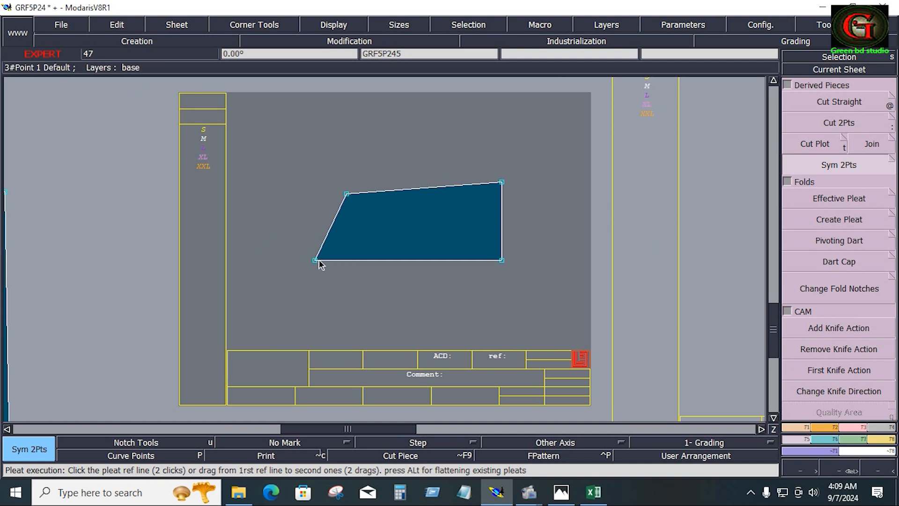
left_click(501, 261)
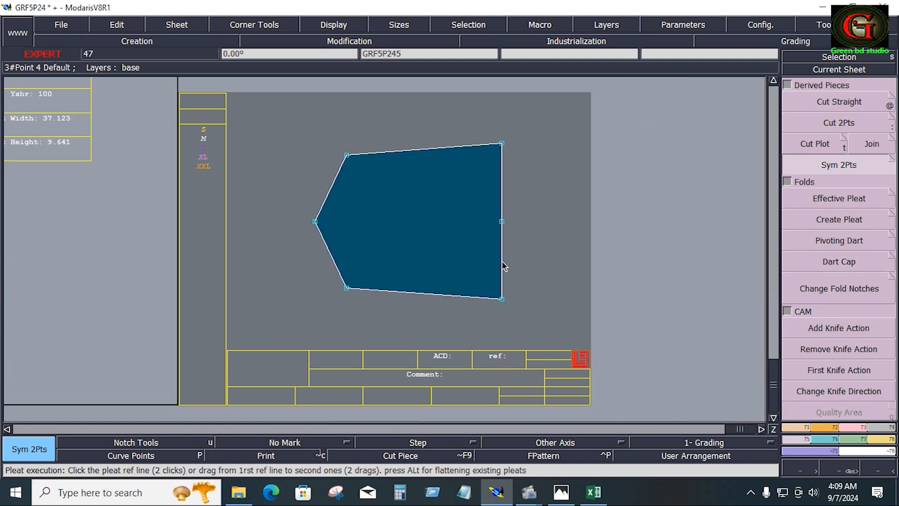
Rearrange all sheets on the desk and delete the half-pocket sheet.
key("j")
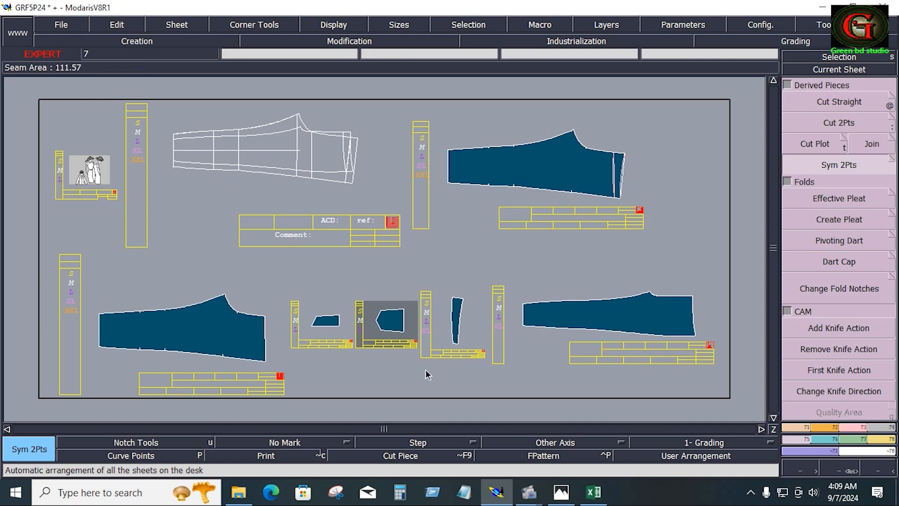
key("Delete")
left_click(332, 335)
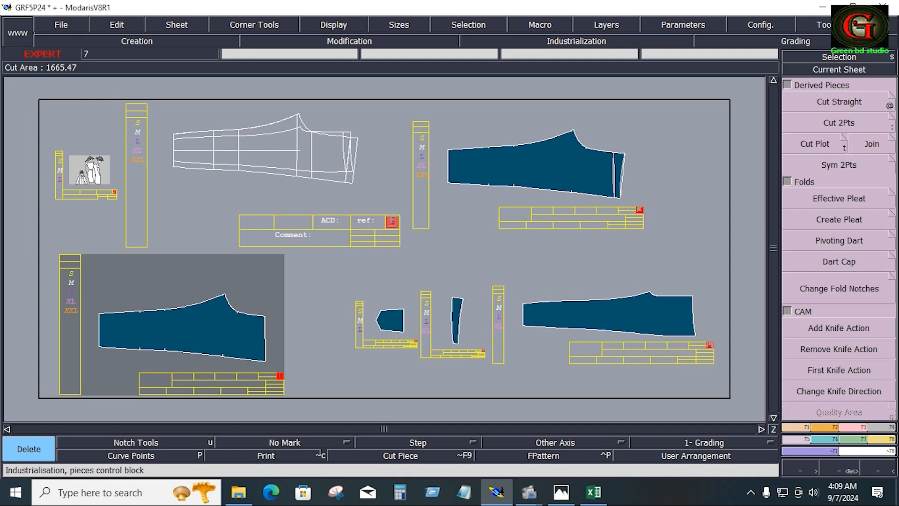
Marry the full pocket piece onto the lower back leg near its waist edge.
left_click(879, 440)
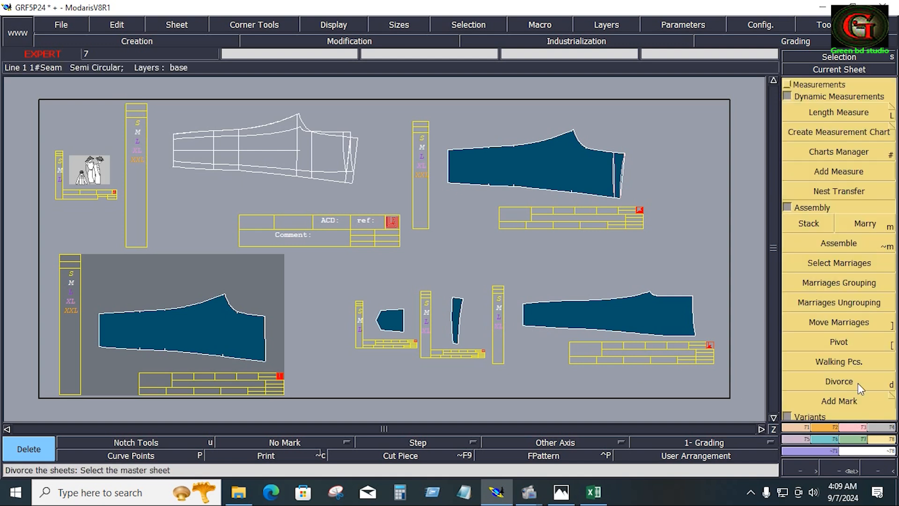
left_click(856, 223)
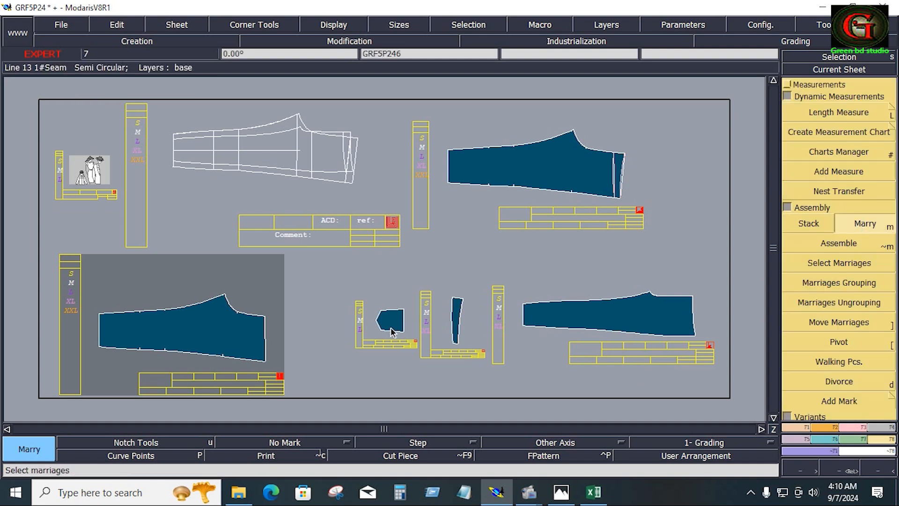
left_click(251, 341)
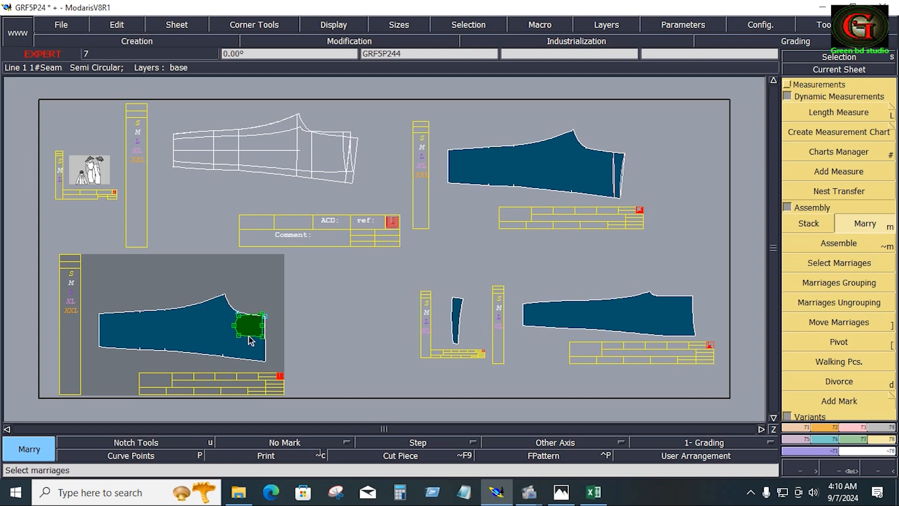
key("F9")
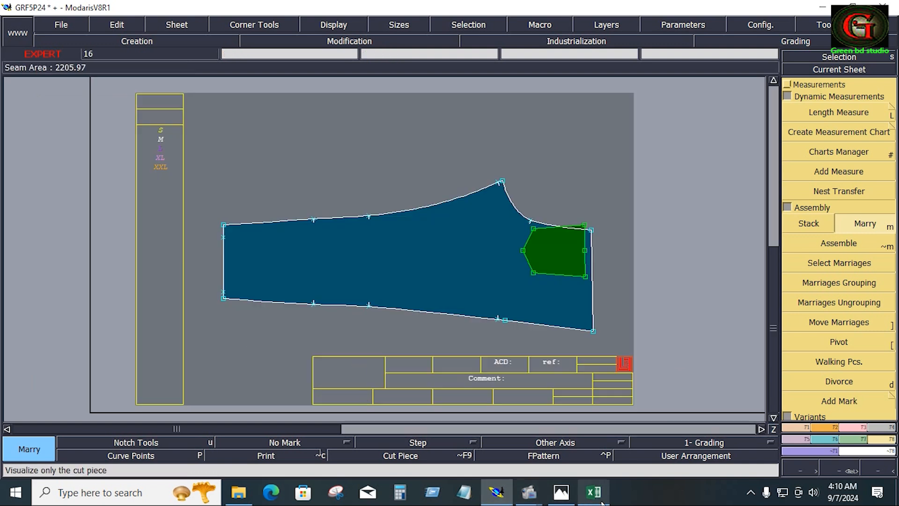
Switch to the Excel measurement chart to examine the back pocket placement in the trouser sketch, and return to Modaris.
left_click(602, 500)
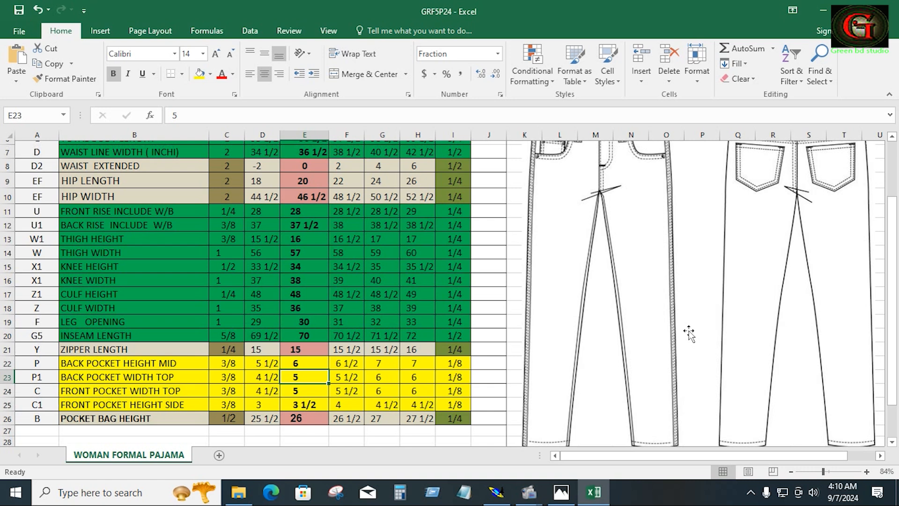
scroll(689, 332, "up", 2)
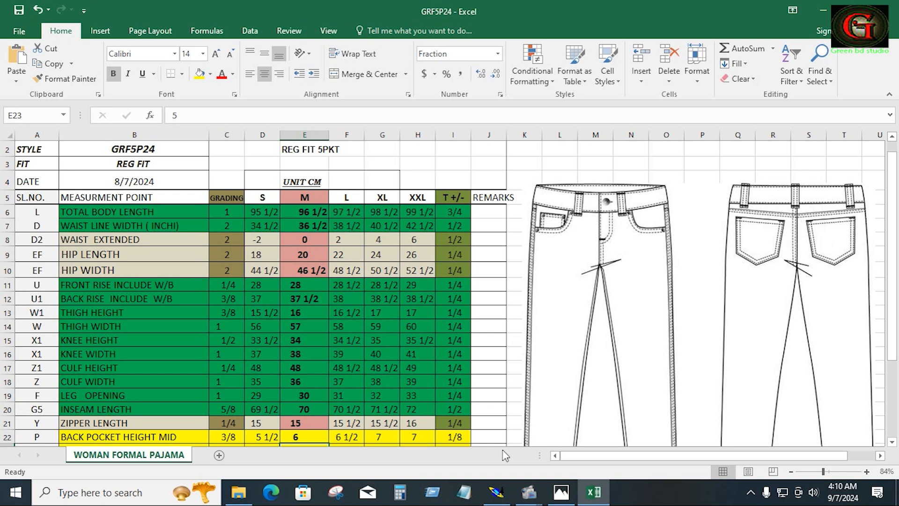
left_click(496, 492)
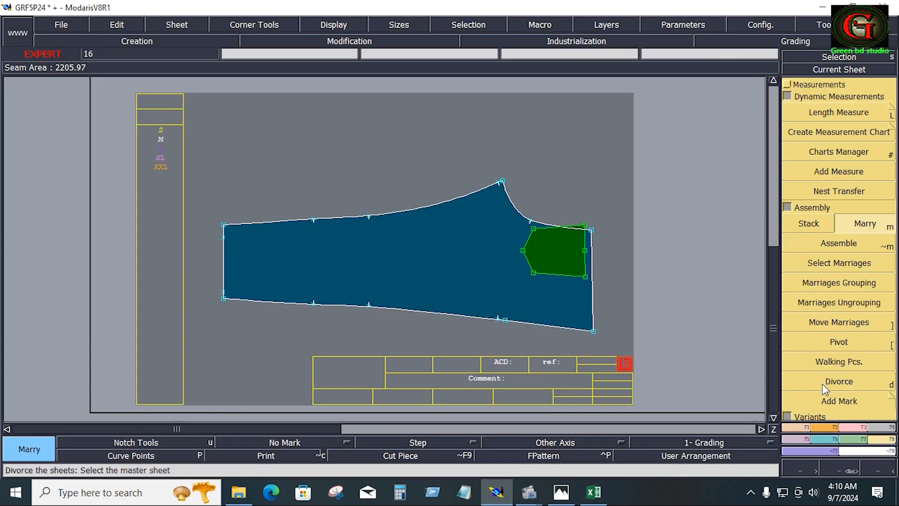
Try a parallel line at a distance of 1.000 inch from the back leg's waist edge, and undo it.
left_click(794, 428)
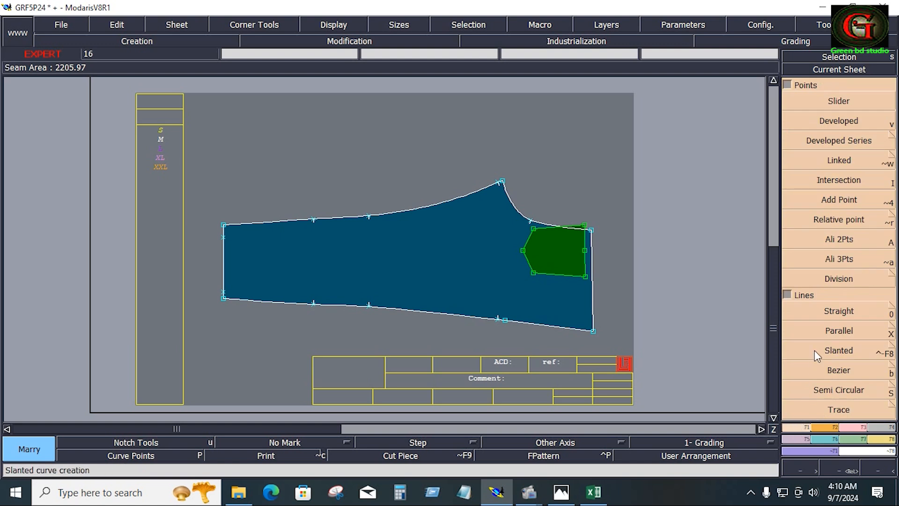
left_click(839, 331)
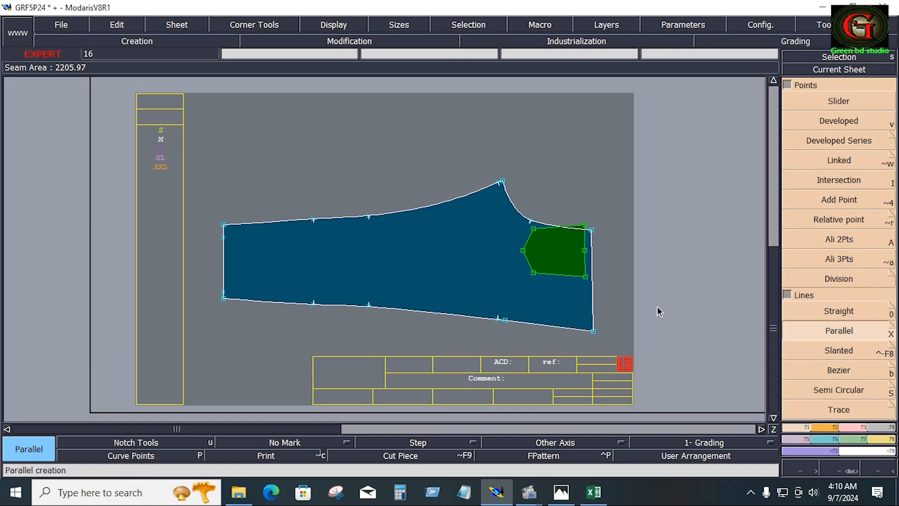
left_click(592, 299)
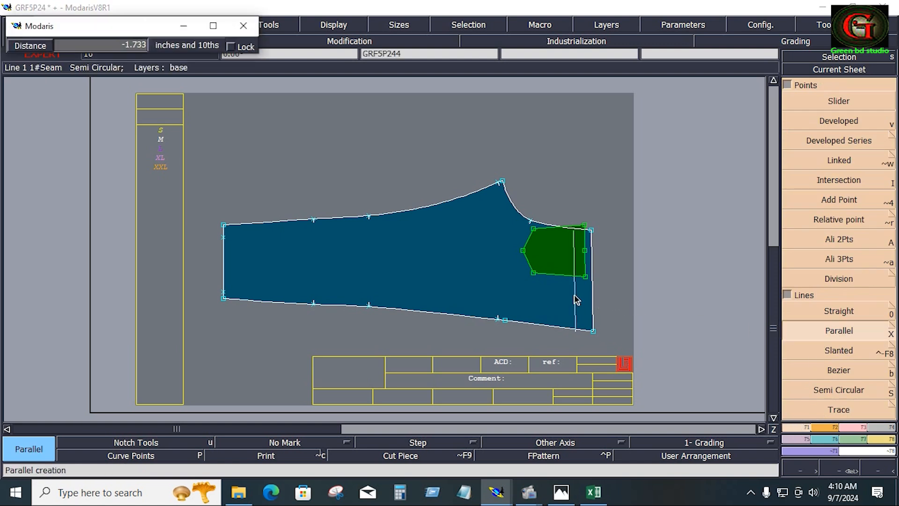
type("1.500")
key("Return")
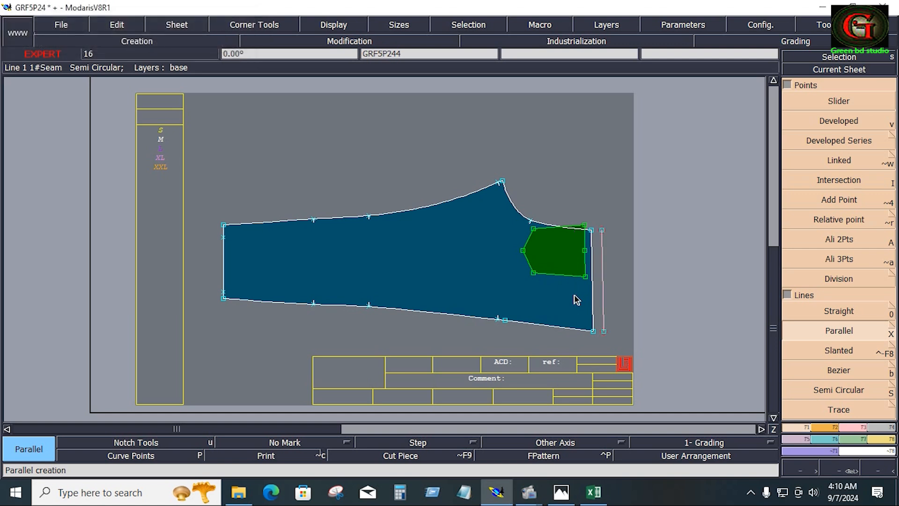
key("ctrl+z")
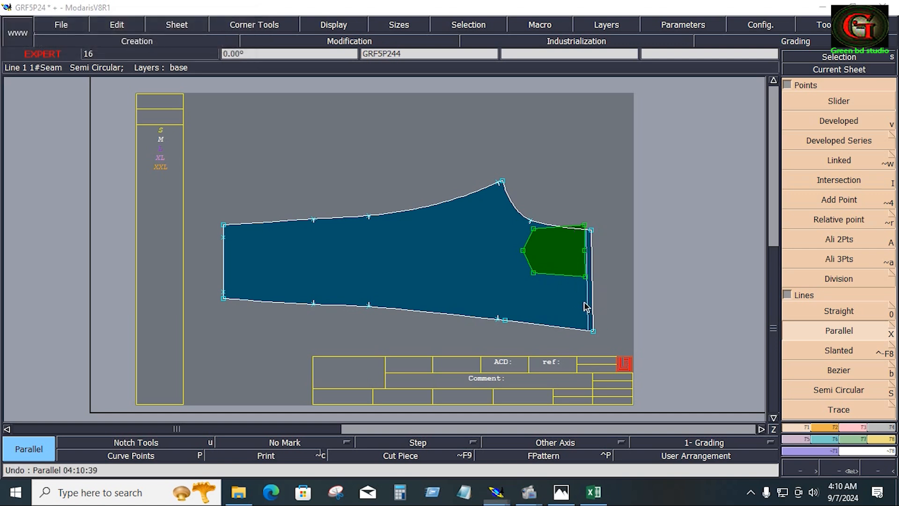
Create a line parallel to the back leg's waist edge at a distance of -1 inch, inside the piece.
left_click(585, 302)
key("Down")
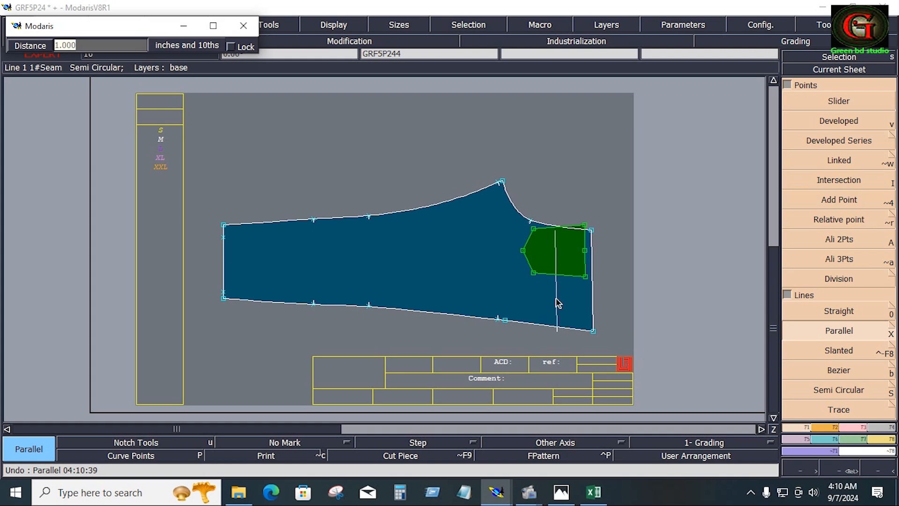
type("-1")
key("Return")
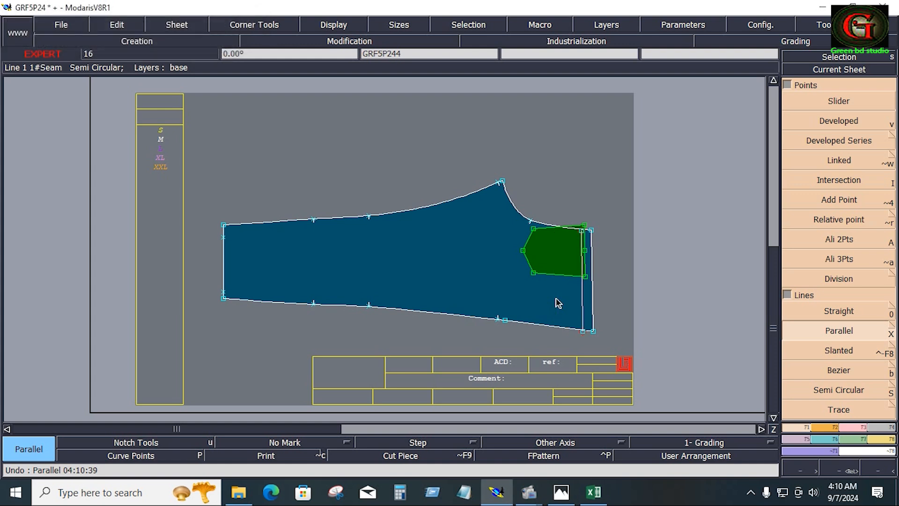
Adjust both ends of the parallel line to the back leg's upper and lower edges with Adjust 2 Lines.
key("z")
left_click_drag(531, 197, 613, 346)
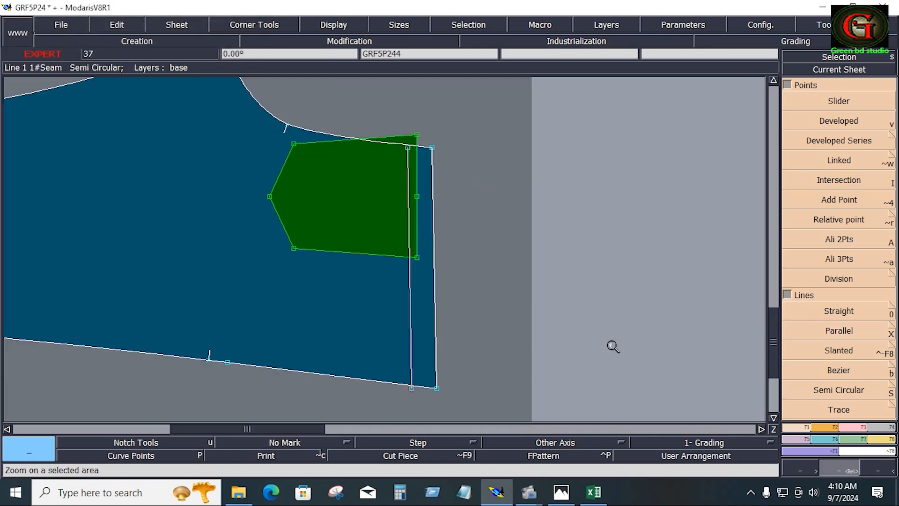
left_click(861, 427)
left_click(838, 180)
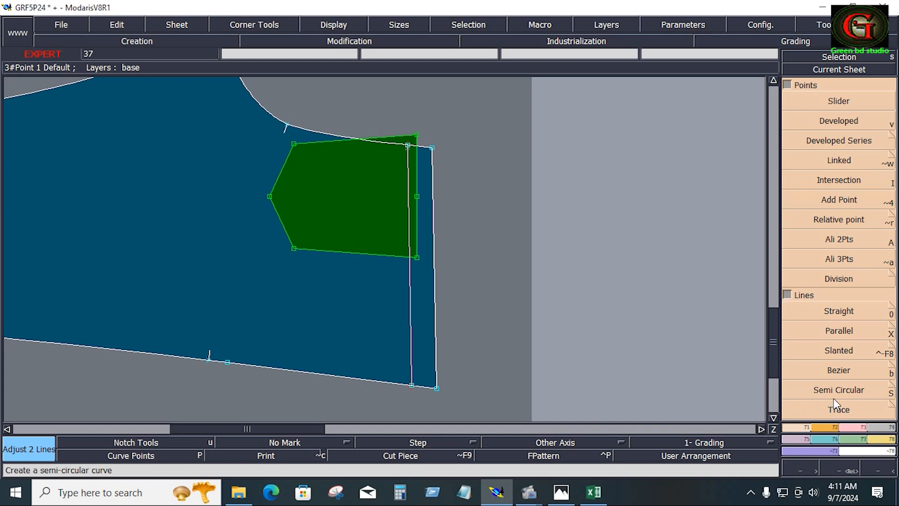
Divide the parallel line into 2 equal parts between its lower and upper ends with Sequence Division.
left_click(787, 85)
left_click(823, 352)
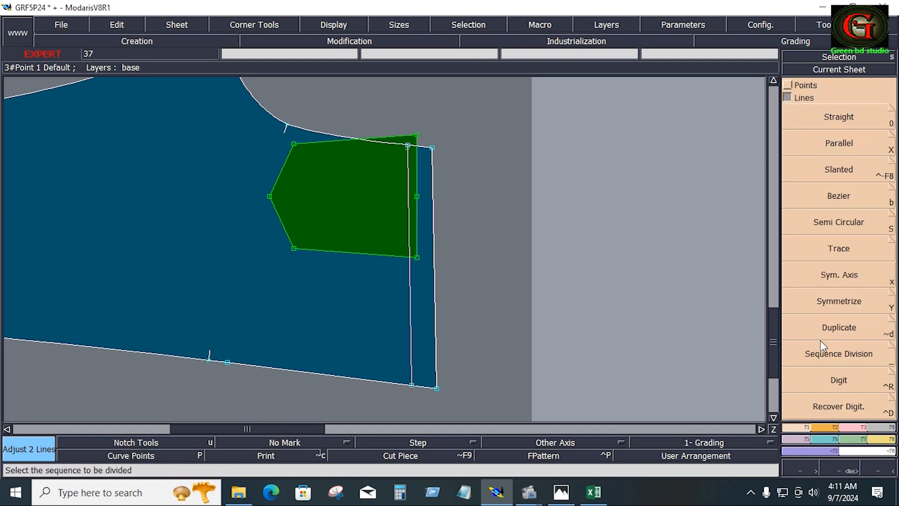
left_click_drag(412, 386, 407, 145)
left_click(879, 449)
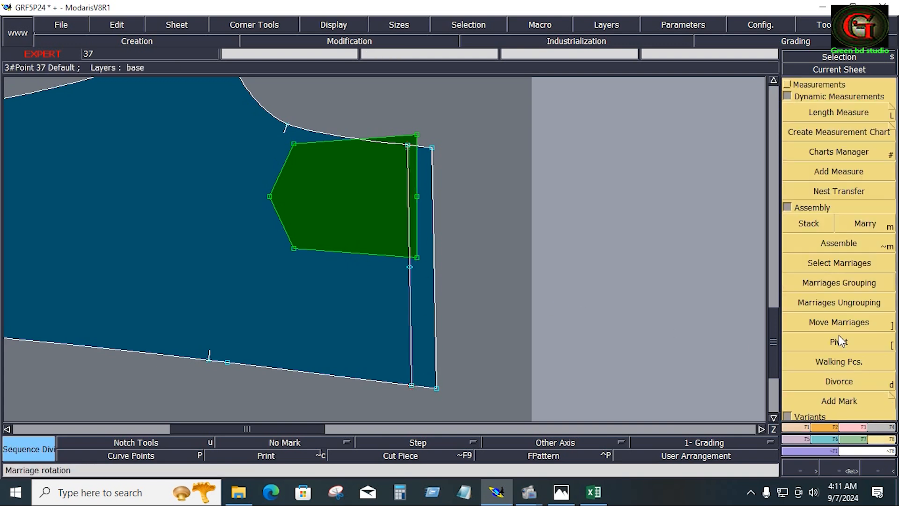
Move the married back pocket so its opening's midpoint sits on the parallel line's division point.
left_click(834, 322)
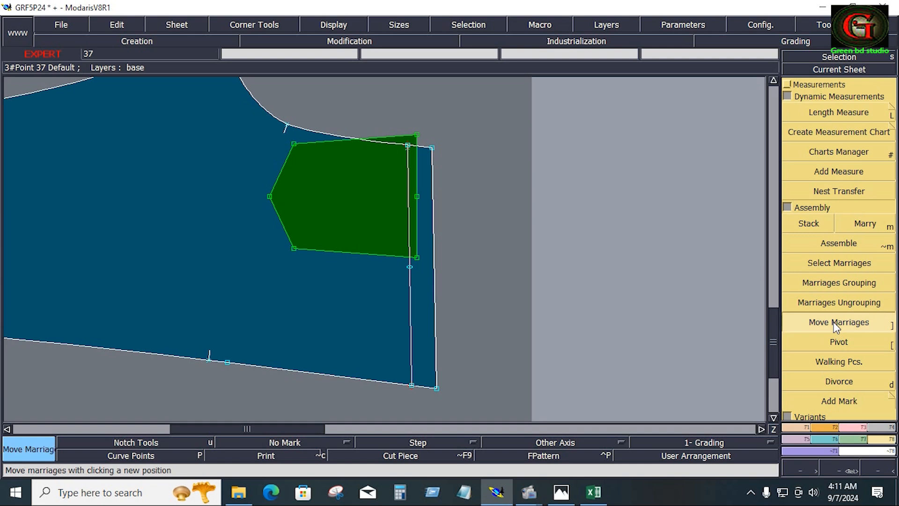
left_click(417, 200)
left_click(410, 270)
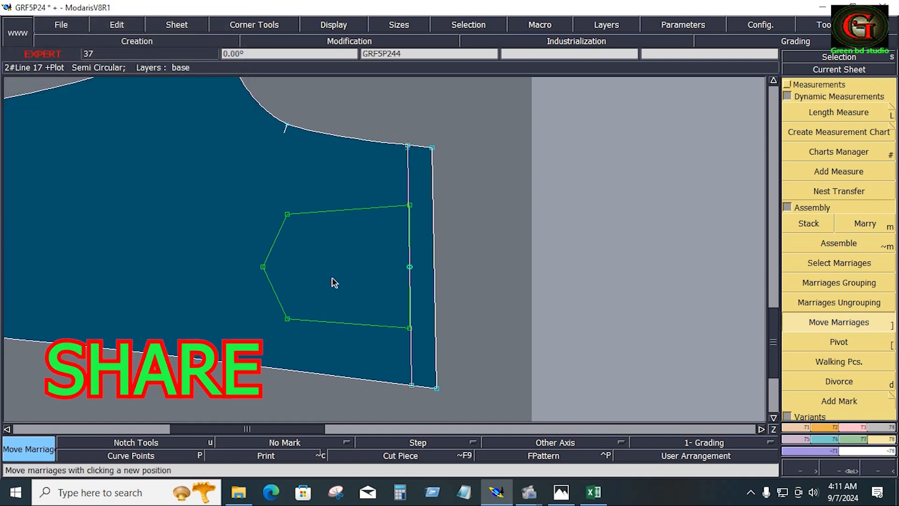
key("z")
left_click_drag(240, 169, 470, 382)
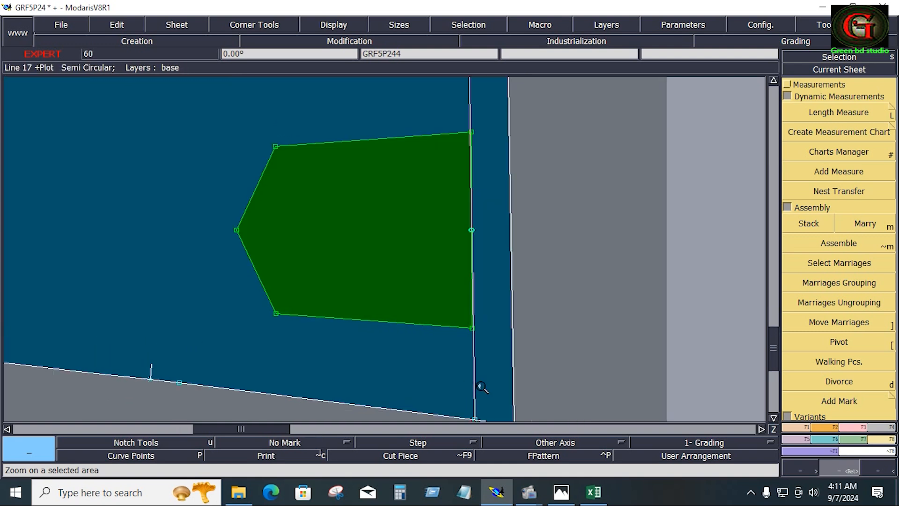
left_click(847, 426)
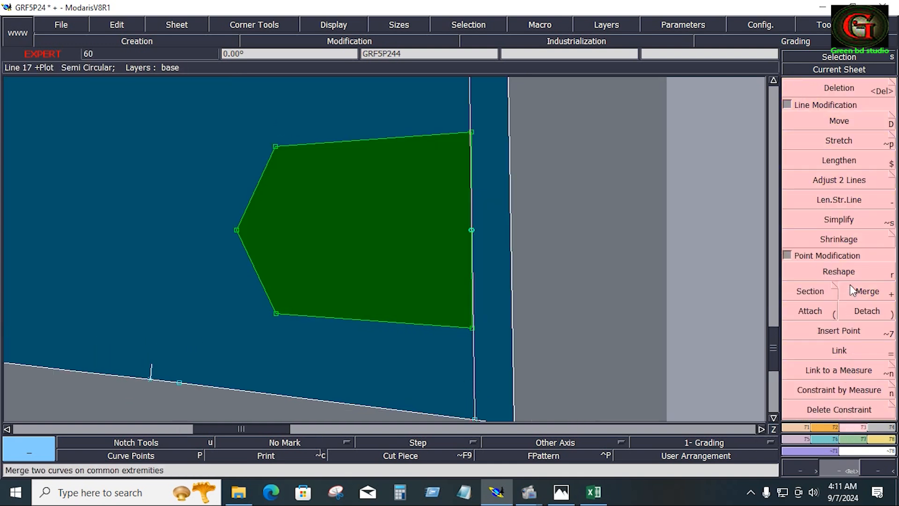
left_click(787, 105)
left_click(887, 442)
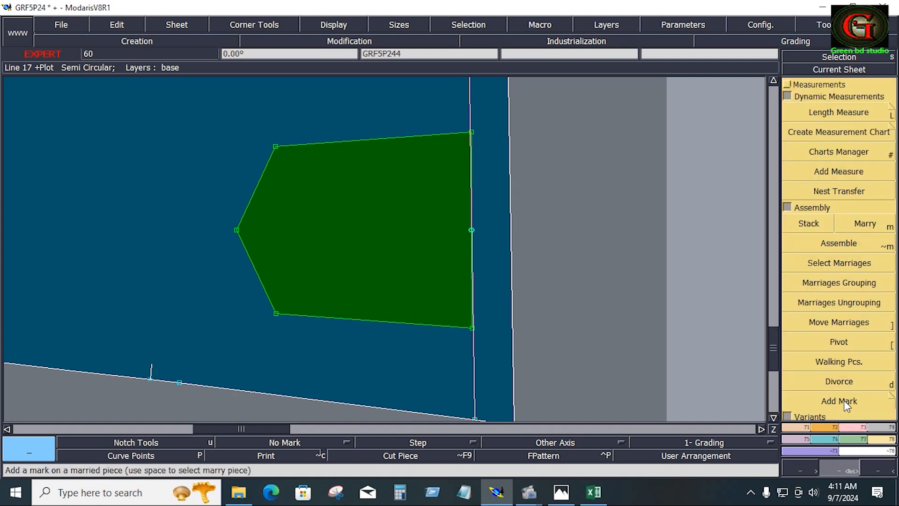
left_click(839, 342)
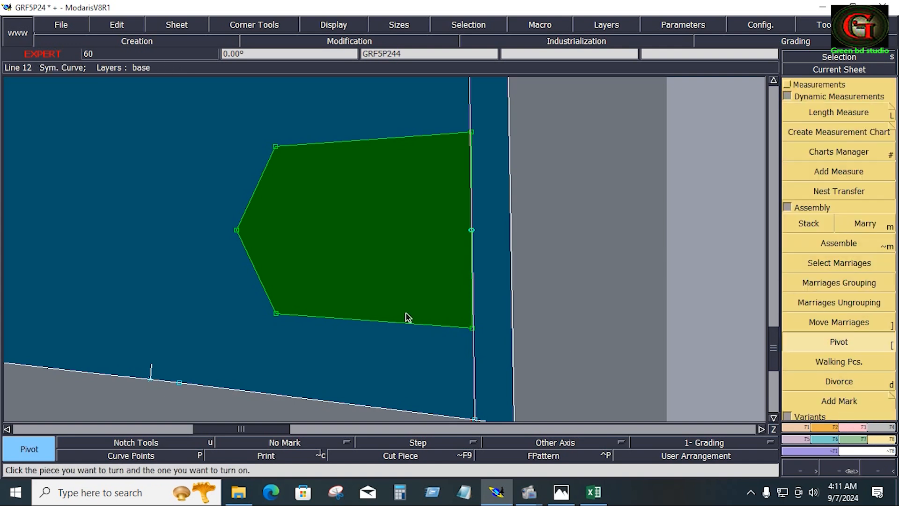
left_click(237, 231)
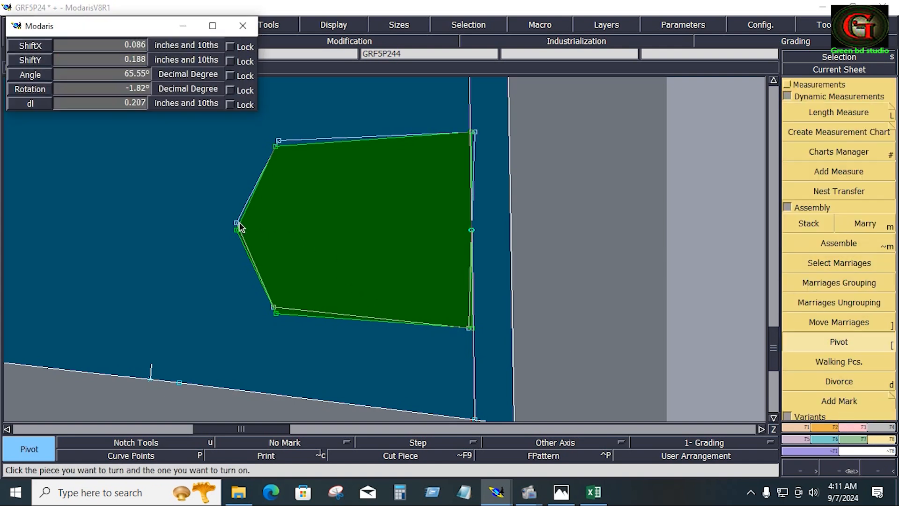
left_click_drag(347, 188, 588, 373)
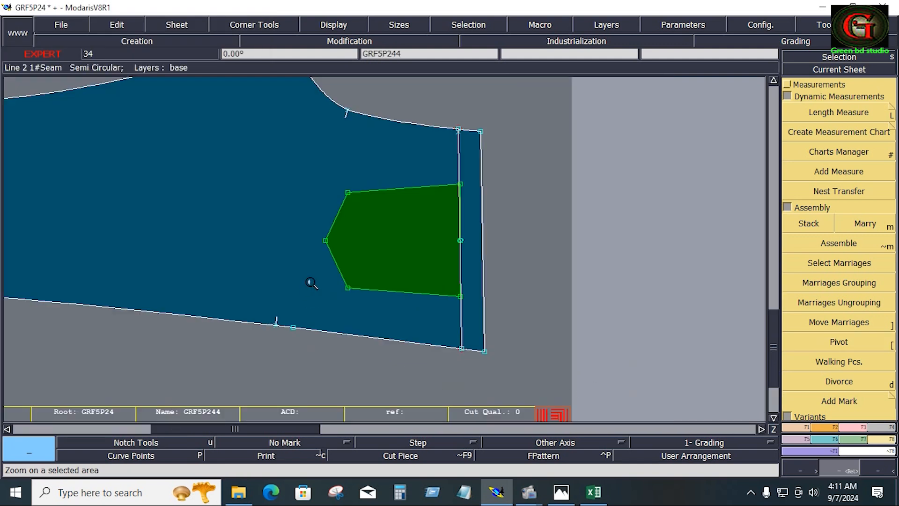
Check the back pocket angle in the Excel trouser sketch and pivot the married pocket slightly in Modaris until its upper edge is nearly horizontal.
left_click(595, 500)
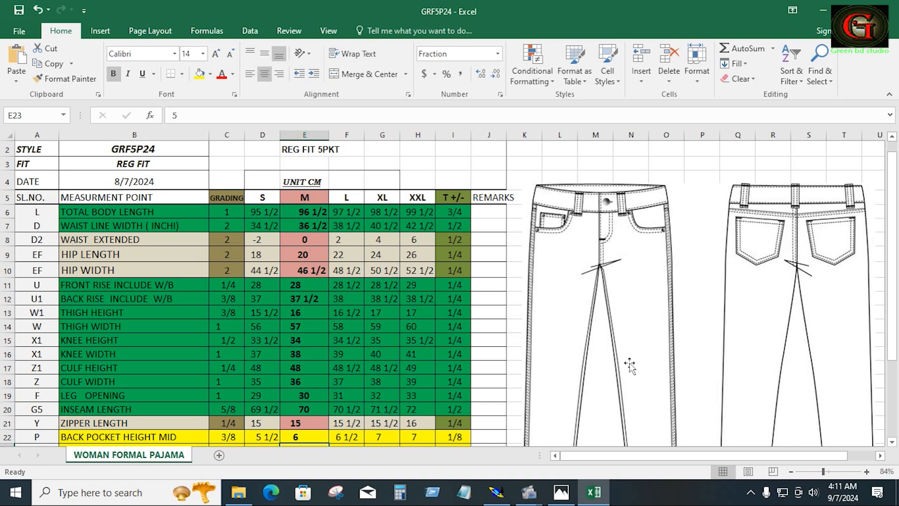
left_click(494, 496)
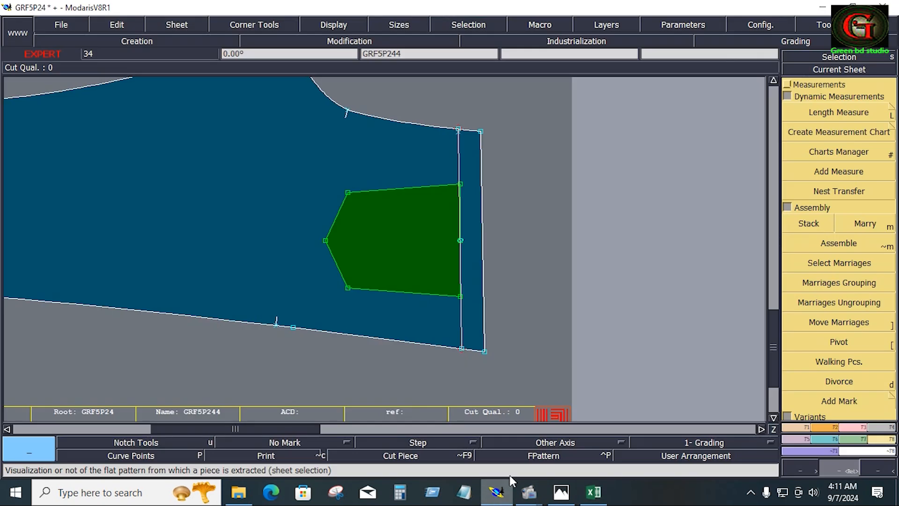
left_click(834, 366)
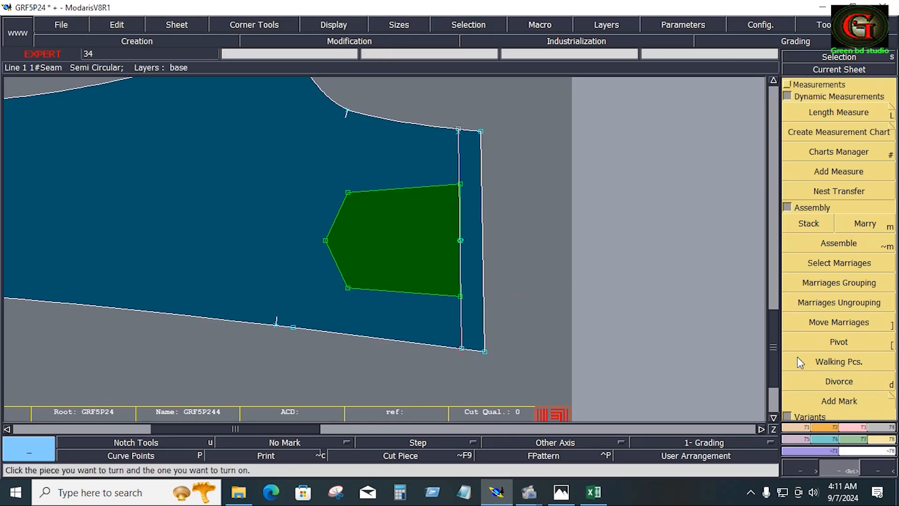
left_click(845, 345)
left_click(329, 240)
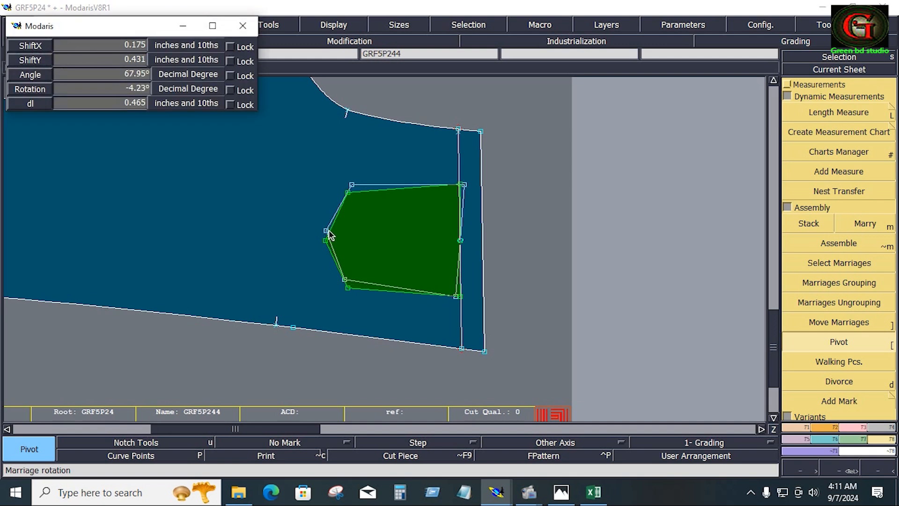
left_click(327, 235)
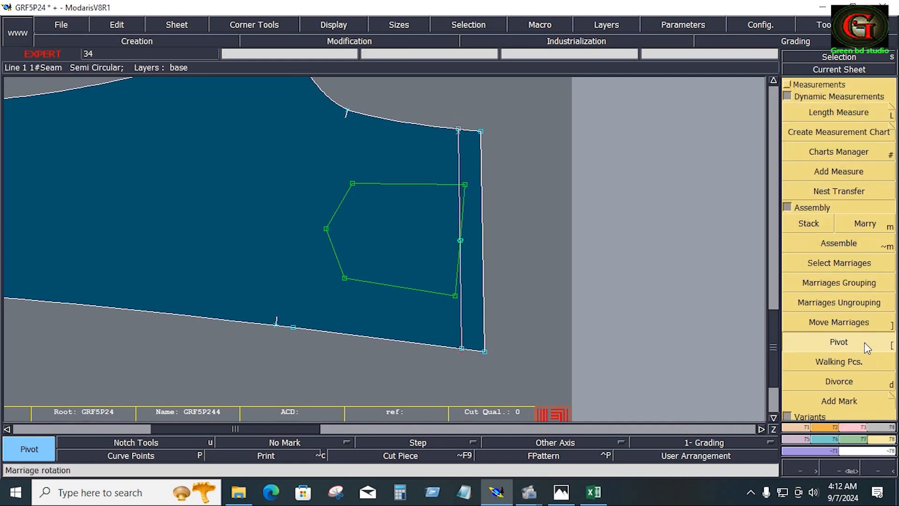
Move the pivoted pocket about 0.25 inch away from the waist edge so its upper opening corner meets the parallel line.
left_click(849, 323)
left_click(462, 241)
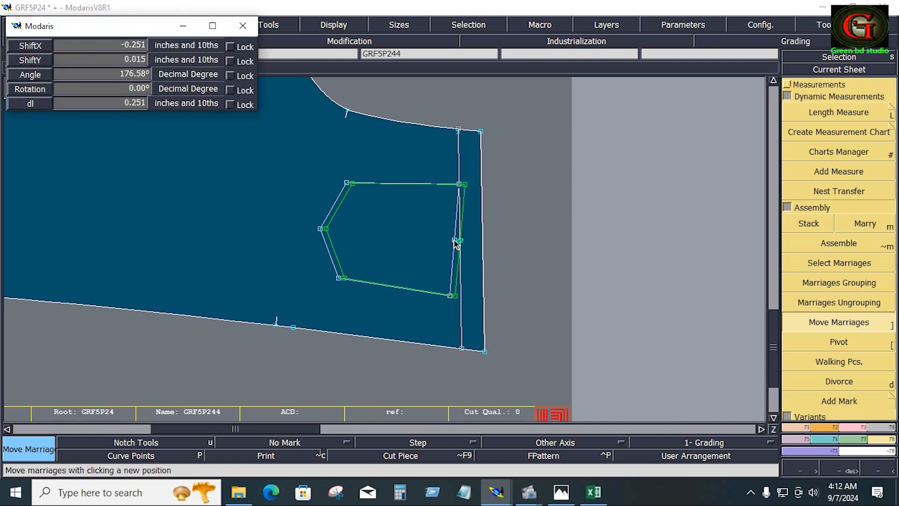
left_click(454, 242)
left_click(460, 244)
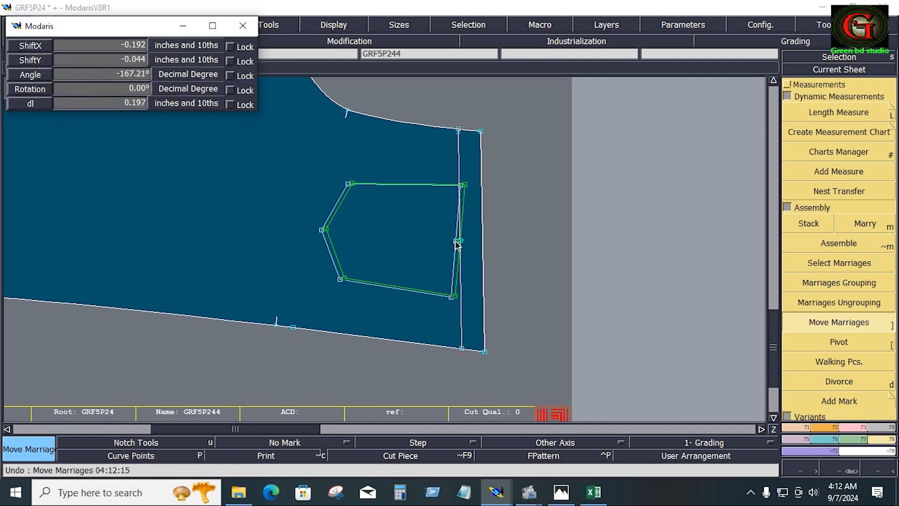
left_click(457, 242)
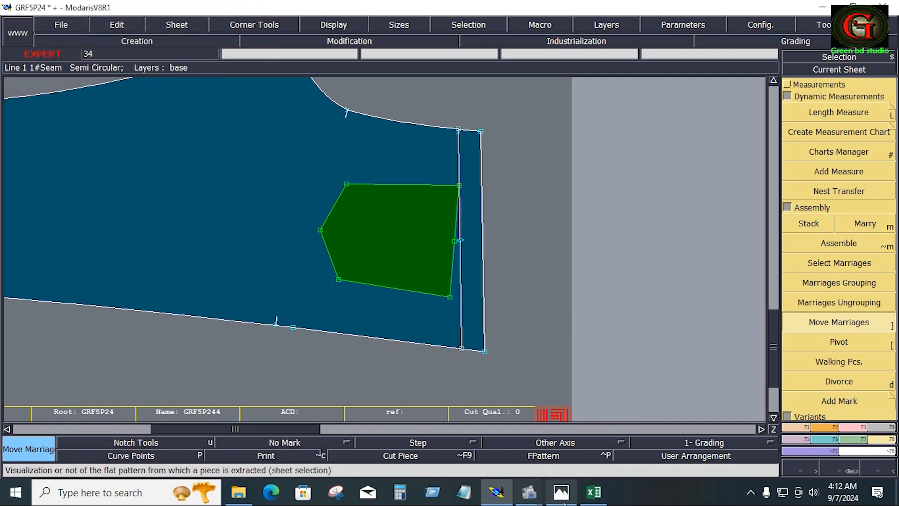
Compare the pocket placement with the Excel sketch and delete the parallel guide line and its midpoint mark from the back leg.
left_click(594, 496)
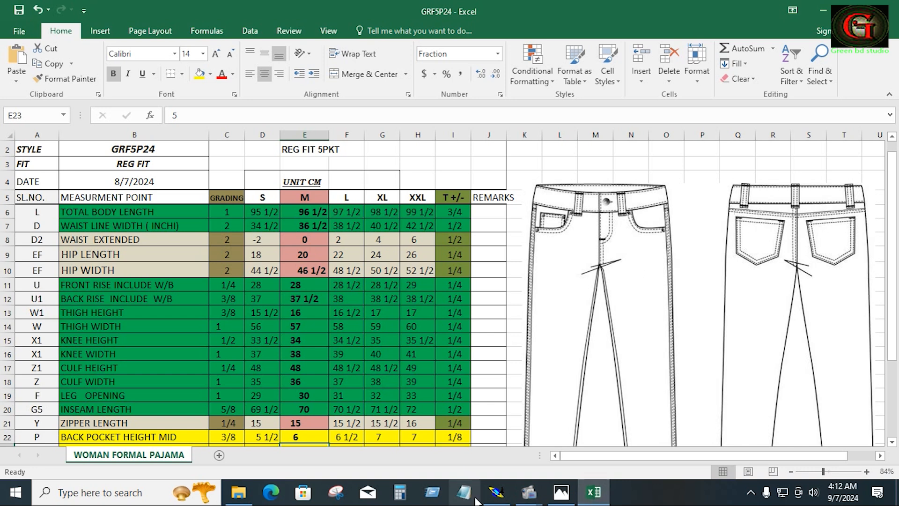
left_click(496, 491)
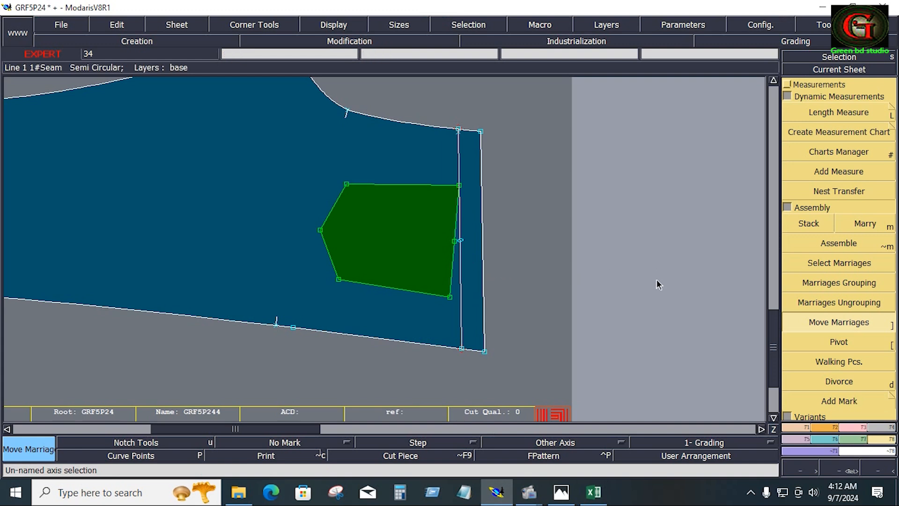
key("Delete")
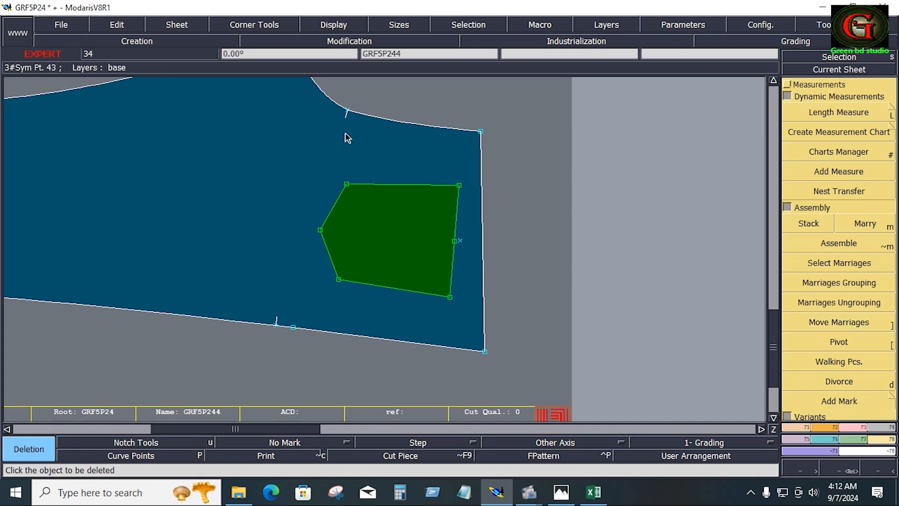
left_click(594, 491)
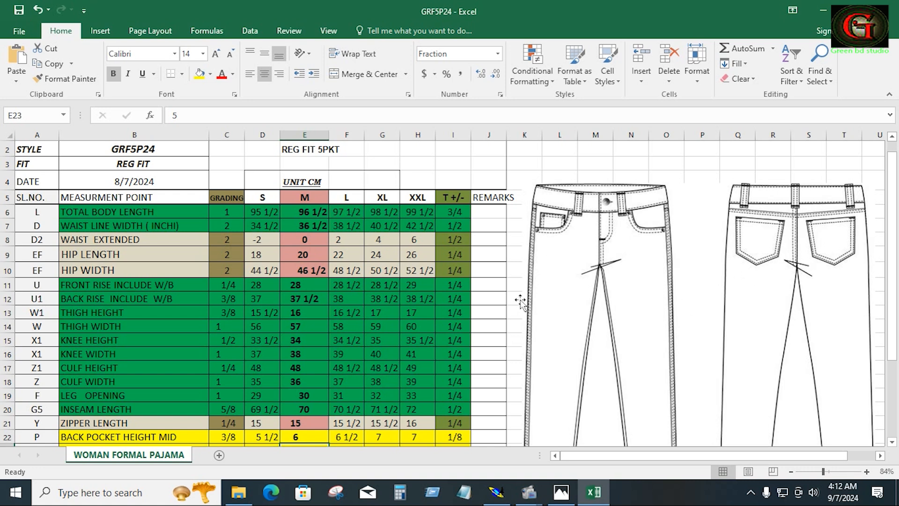
left_click(496, 492)
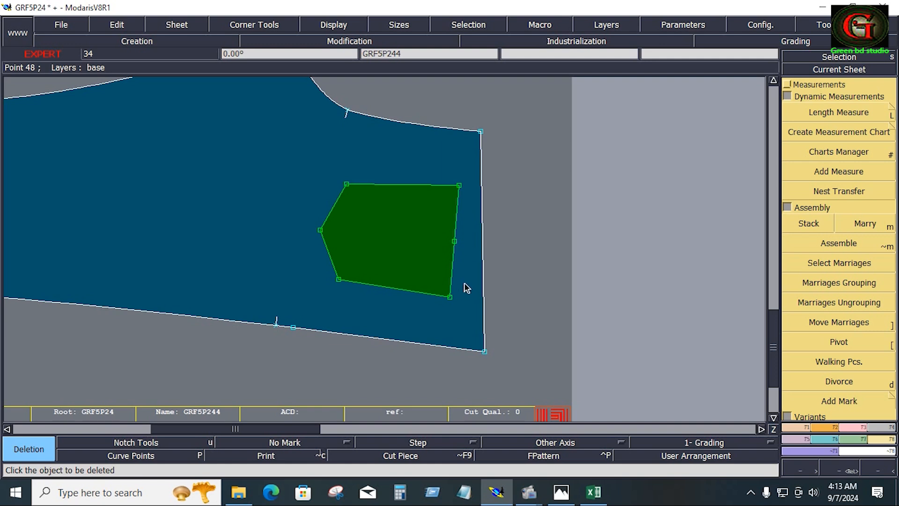
Select the whole married pocket and copy its outline in place onto the back leg with the Parallel tool.
left_click_drag(302, 159, 480, 309)
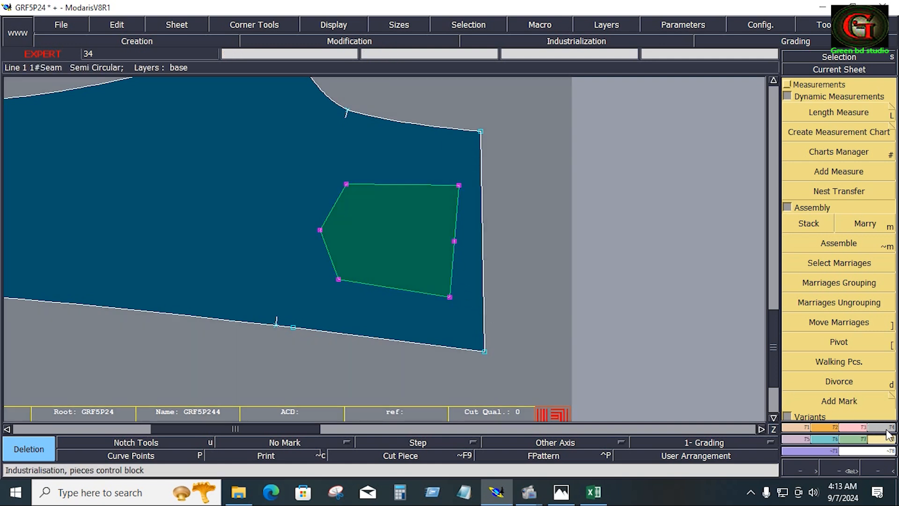
key("shift+x")
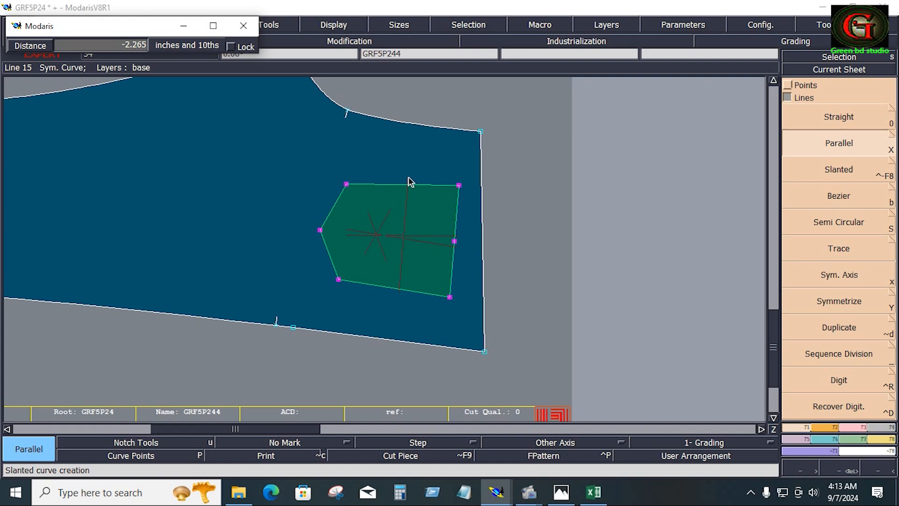
type("-1.000")
key("Return")
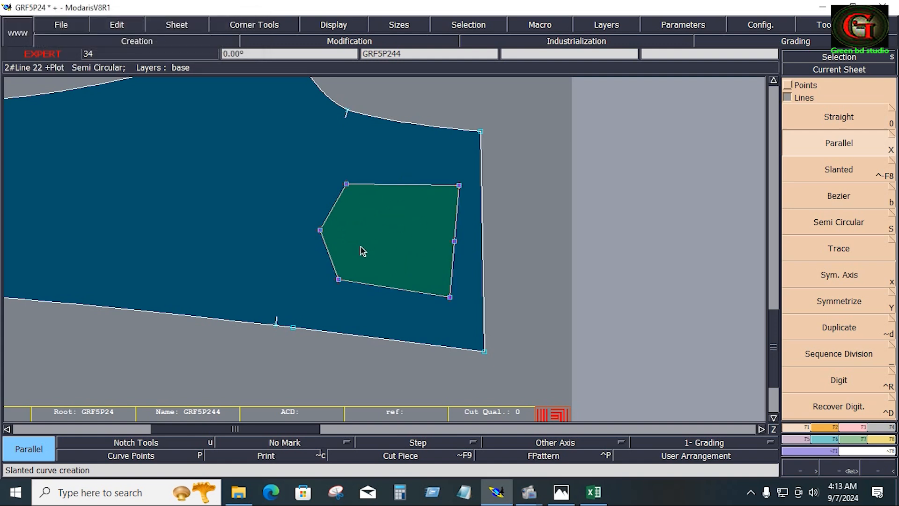
Divorce the married pocket from the back leg, leaving only the copied pocket outline on the piece.
left_click(880, 441)
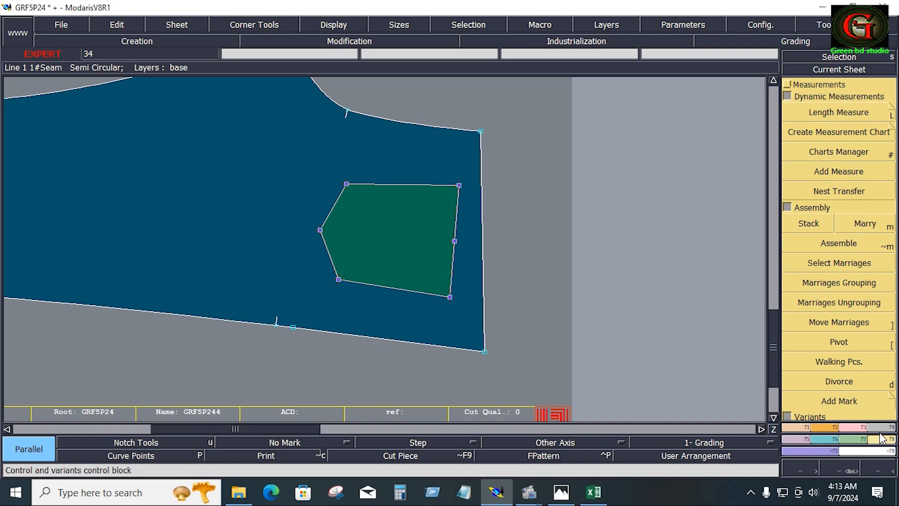
left_click(838, 381)
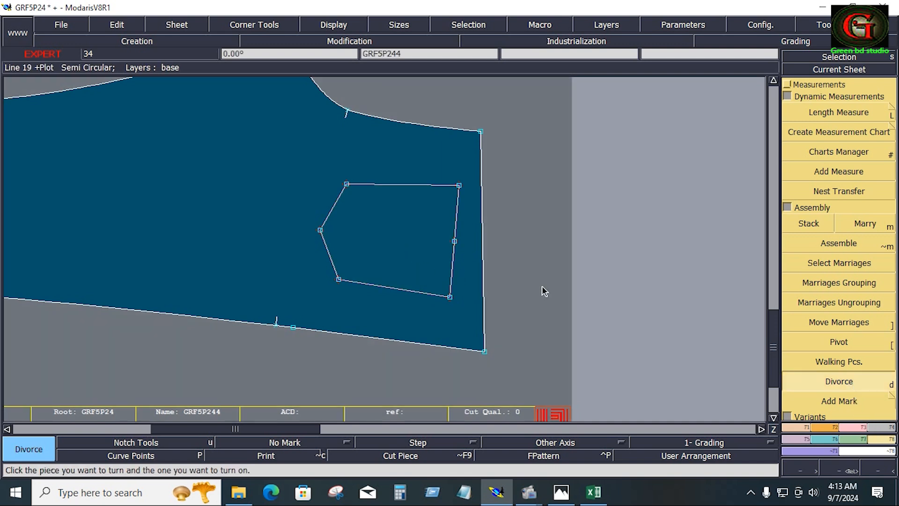
key("F11")
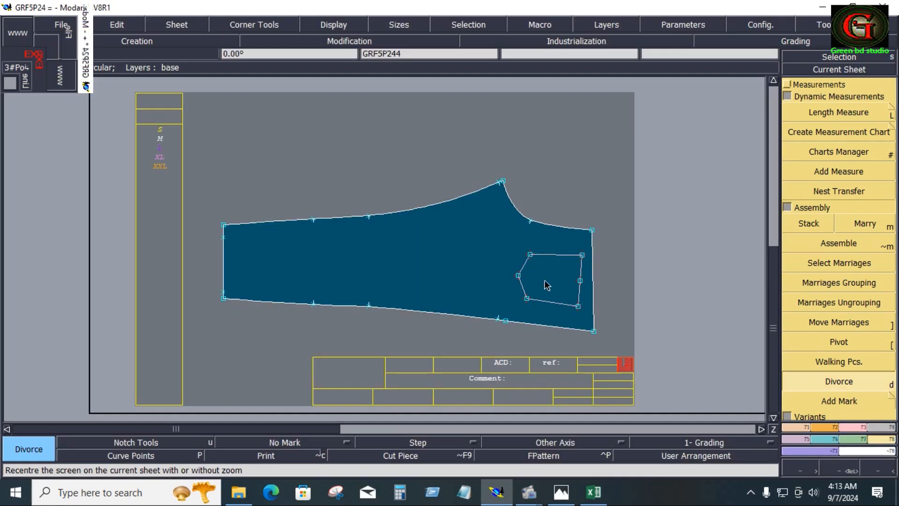